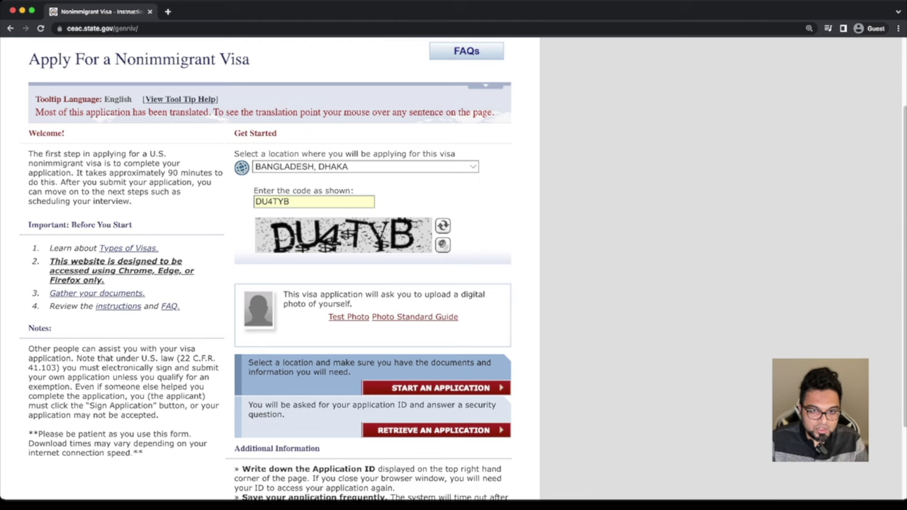
Start a new DS-160 visa application
{"action": "scroll", "coordinate": [269, 270], "scroll_direction": "down", "scroll_amount": 2}
{"action": "scroll", "coordinate": [269, 269], "scroll_direction": "down", "scroll_amount": 1}
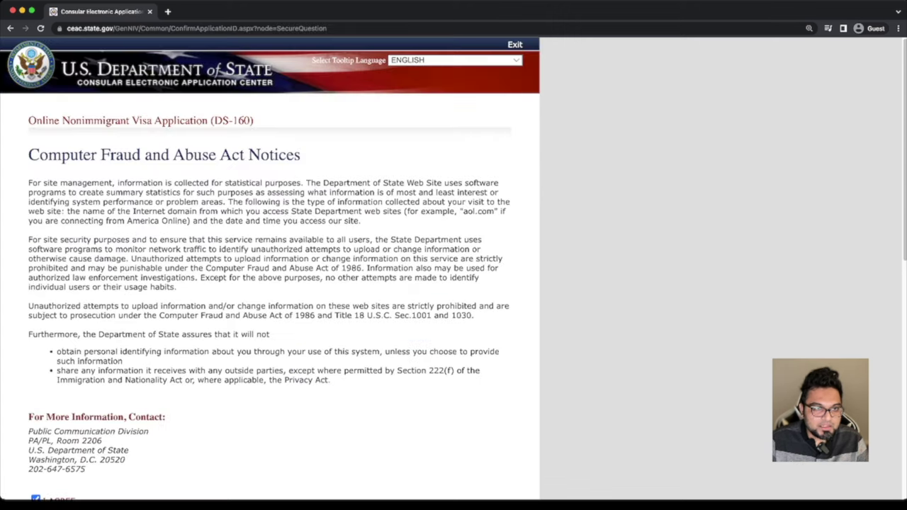
{"action": "left_click", "coordinate": [35, 492]}
{"action": "scroll", "coordinate": [269, 270], "scroll_direction": "down", "scroll_amount": 6}
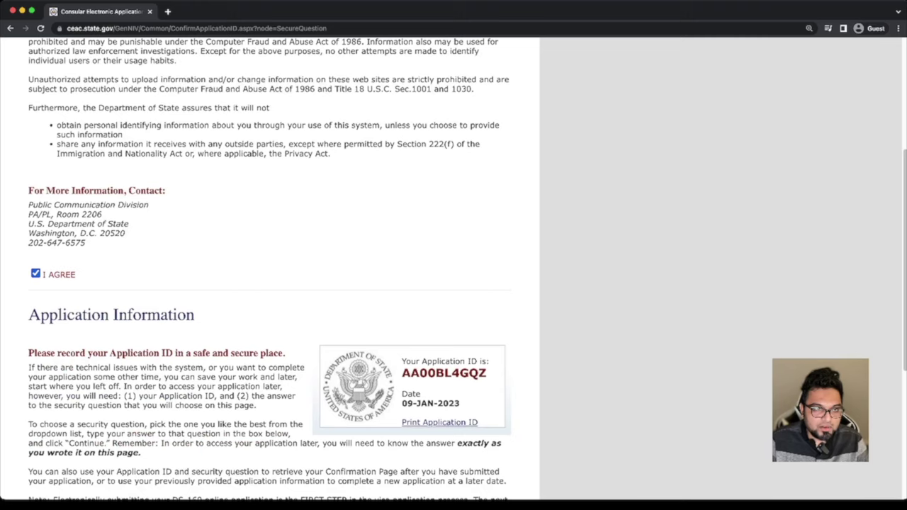
{"action": "scroll", "coordinate": [270, 269], "scroll_direction": "down", "scroll_amount": 2}
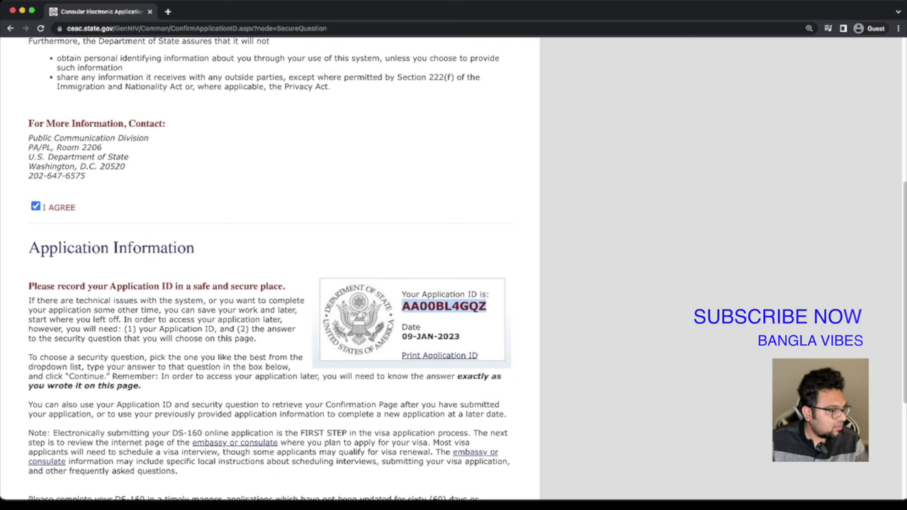
Choose the first-job city security question, answer DHAKA, and continue to the form
{"action": "key", "text": "super+Tab"}
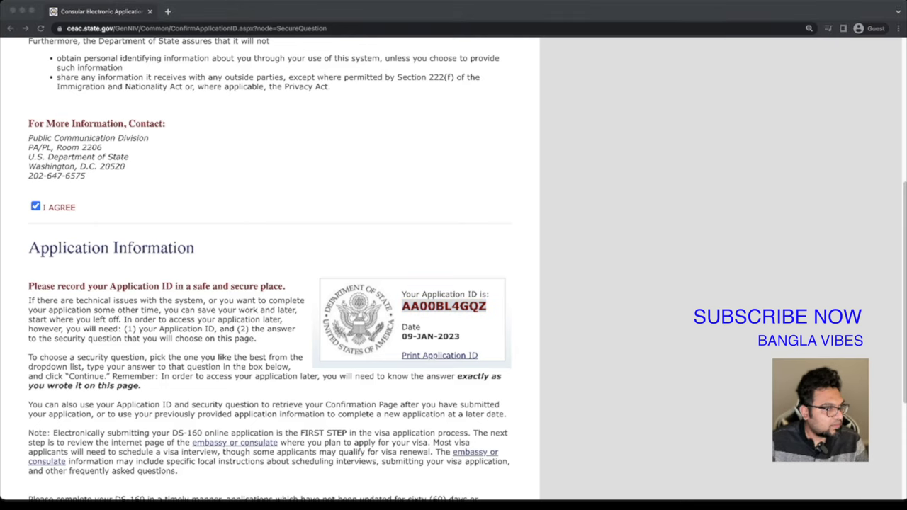
{"action": "key", "text": "super+Tab"}
{"action": "scroll", "coordinate": [269, 269], "scroll_direction": "down", "scroll_amount": 5}
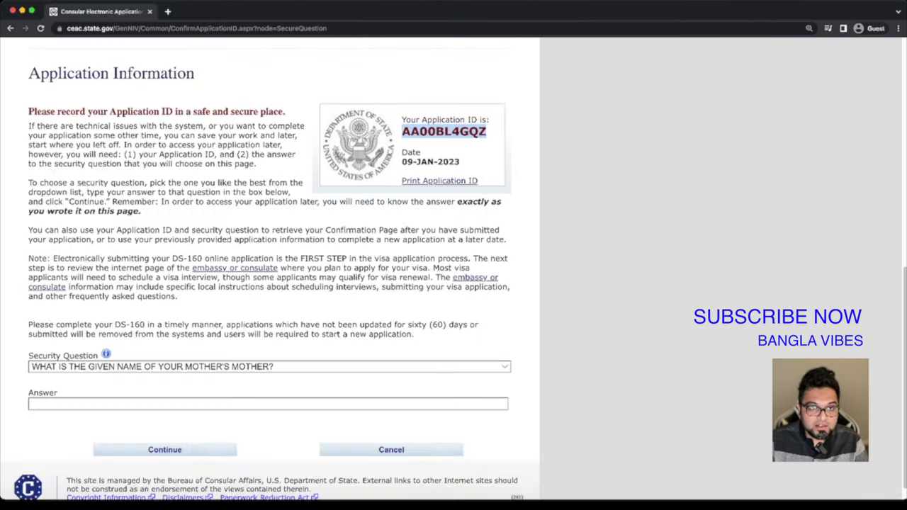
{"action": "scroll", "coordinate": [269, 269], "scroll_direction": "down", "scroll_amount": 1}
{"action": "left_click", "coordinate": [269, 366]}
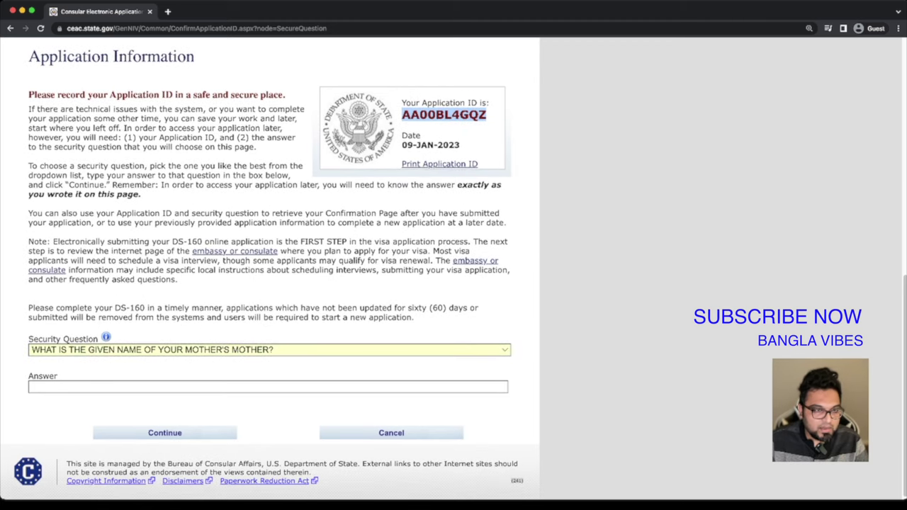
{"action": "key", "text": "Down"}
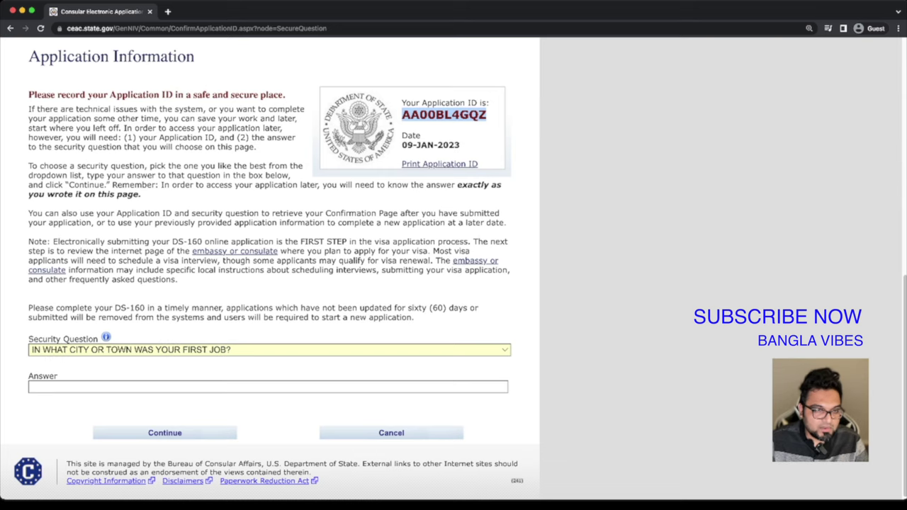
{"action": "key", "text": "Tab"}
{"action": "type", "text": "DHAKA"}
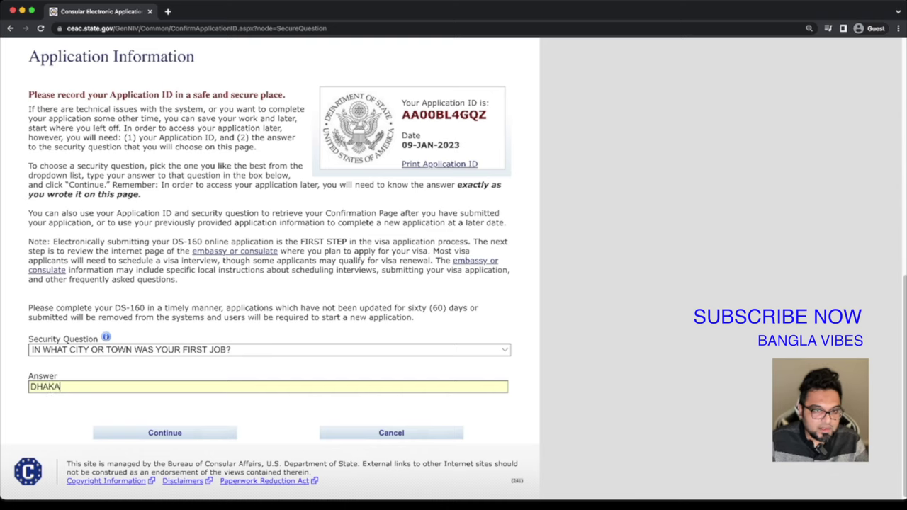
{"action": "key", "text": "Return"}
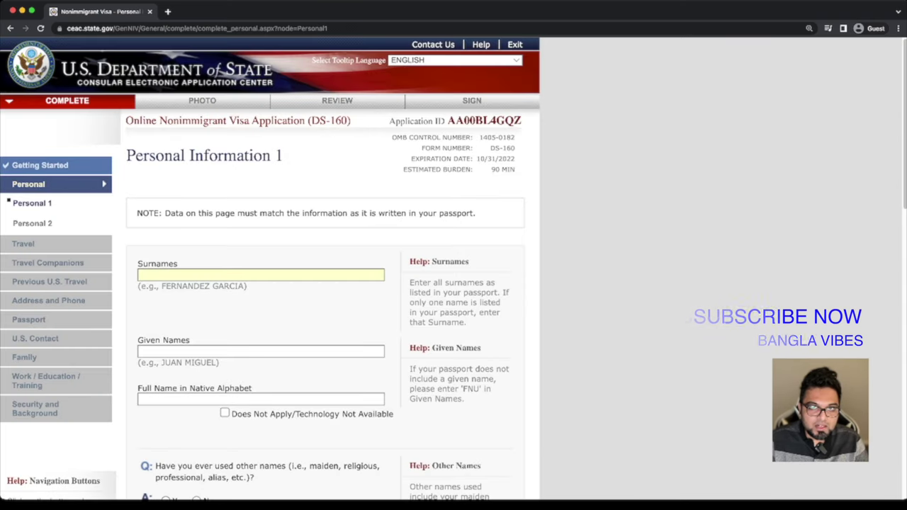
Select the Application ID and take it to another window
{"action": "left_click_drag", "start_coordinate": [447, 120], "coordinate": [522, 120]}
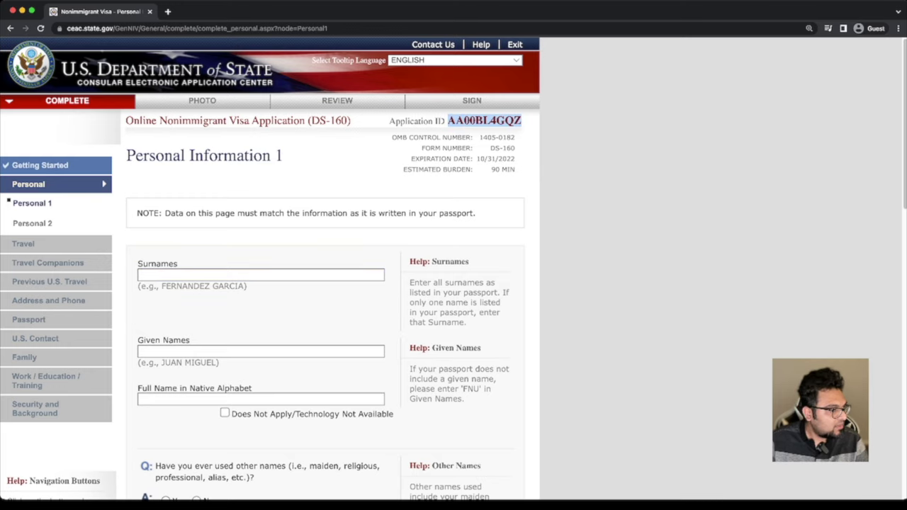
{"action": "key", "text": "super+Tab"}
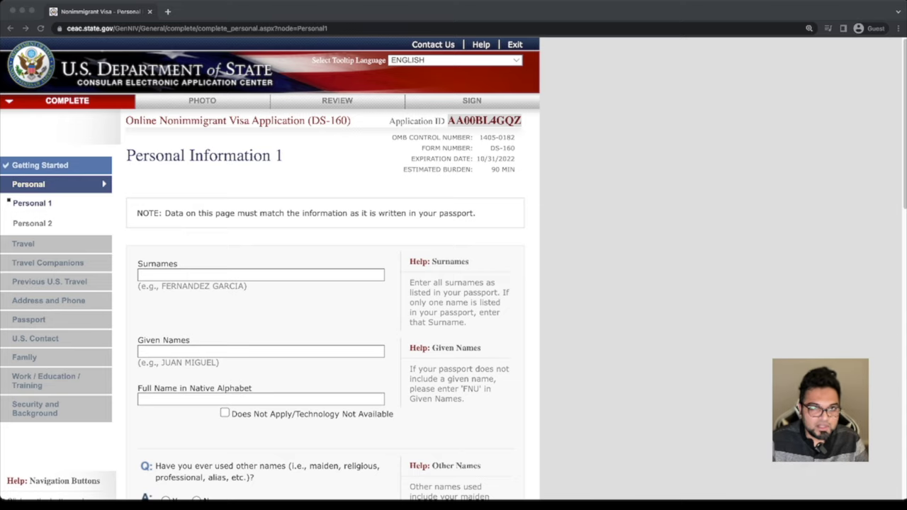
{"action": "key", "text": "super+Tab"}
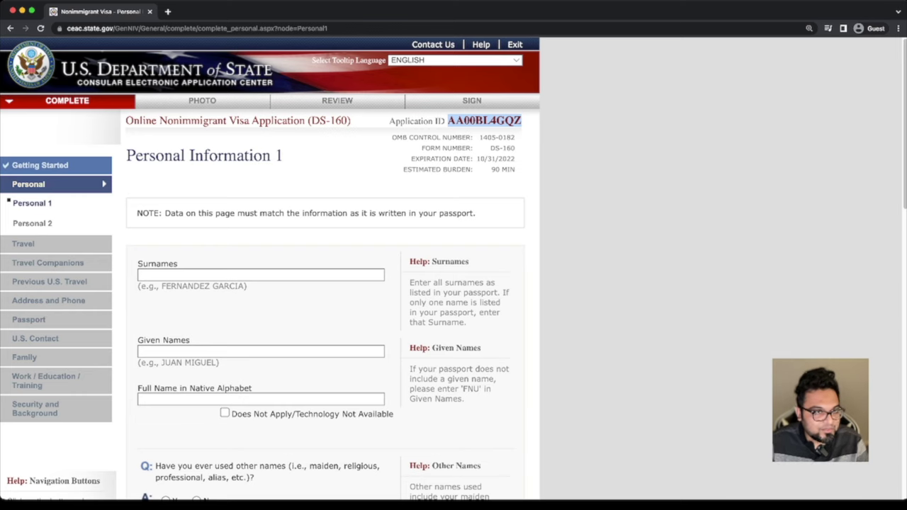
{"action": "left_click", "coordinate": [261, 275]}
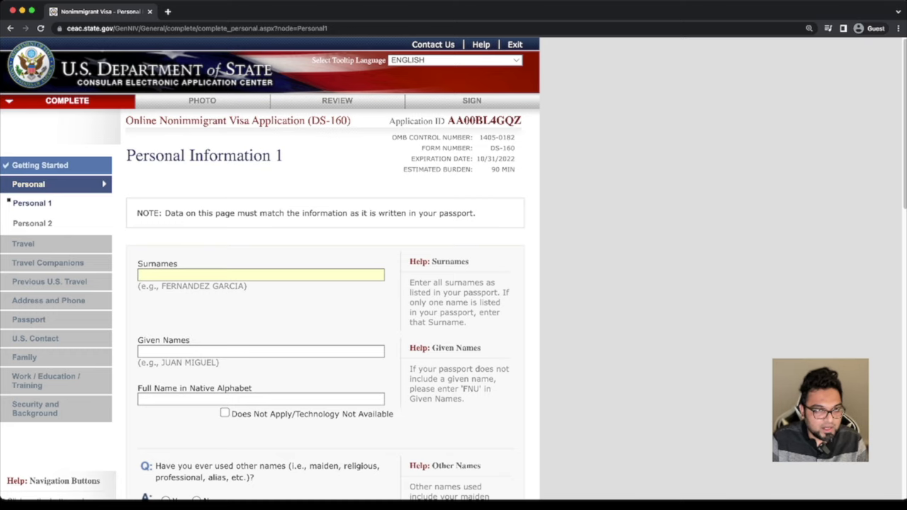
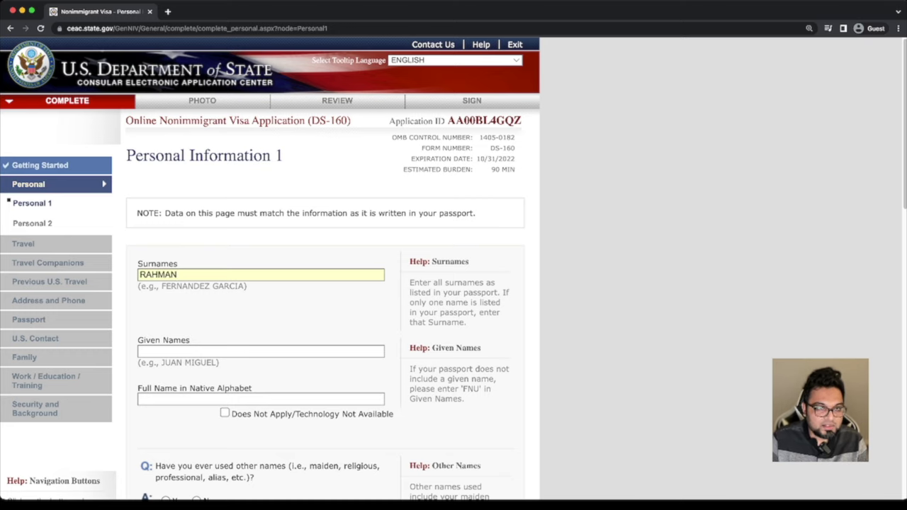
{"action": "key", "text": "Tab"}
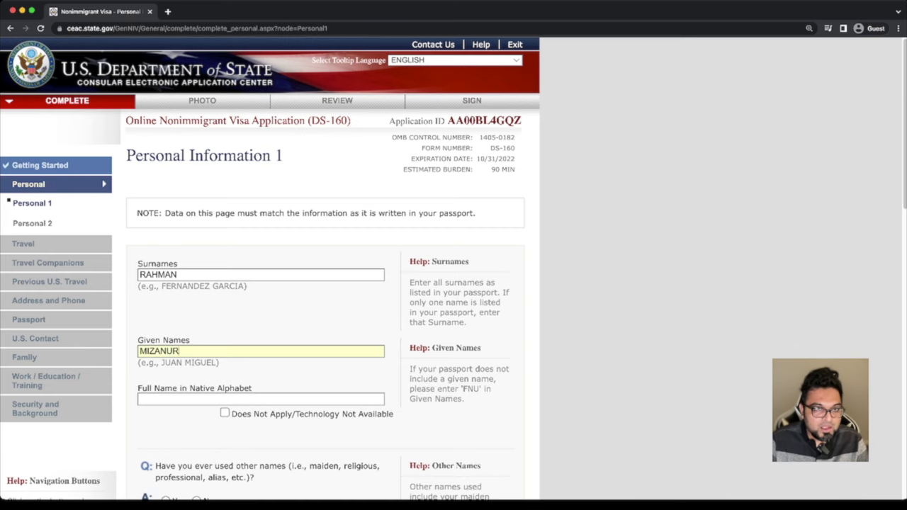
Mark the native-alphabet full name as Does Not Apply and answer No to other names used
{"action": "scroll", "coordinate": [454, 269], "scroll_direction": "down", "scroll_amount": 2}
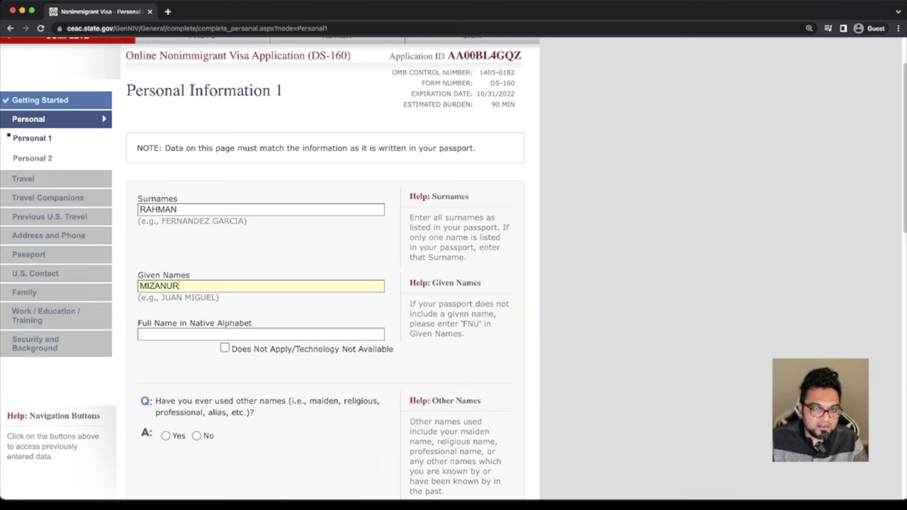
{"action": "left_click", "coordinate": [225, 348]}
{"action": "scroll", "coordinate": [326, 283], "scroll_direction": "down", "scroll_amount": 2}
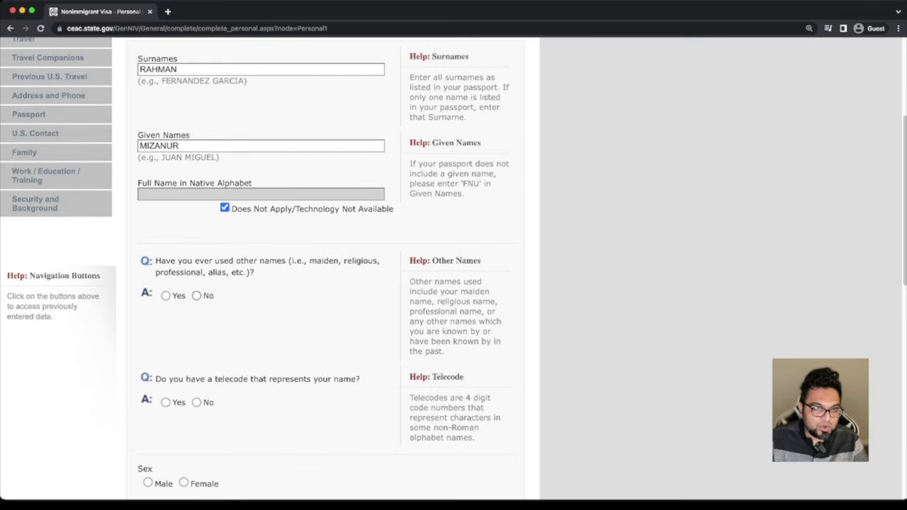
{"action": "left_click", "coordinate": [196, 295]}
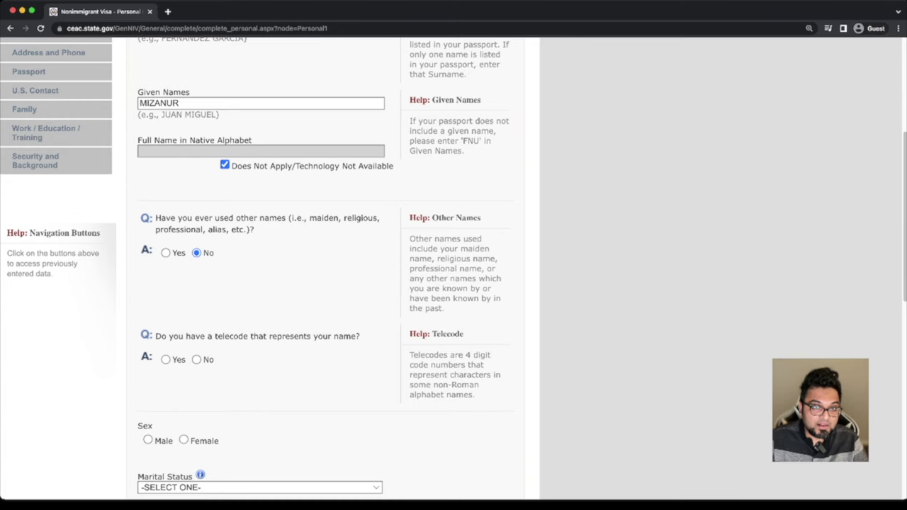
Answer No to having a telecode, and set sex to Male and marital status to SINGLE
{"action": "scroll", "coordinate": [197, 319], "scroll_direction": "down", "scroll_amount": 2}
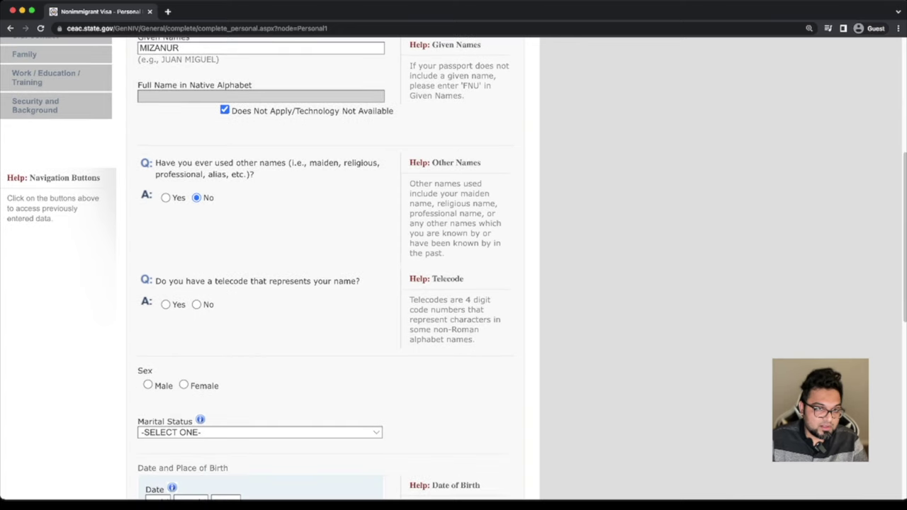
{"action": "left_click", "coordinate": [197, 304]}
{"action": "scroll", "coordinate": [326, 283], "scroll_direction": "down", "scroll_amount": 1}
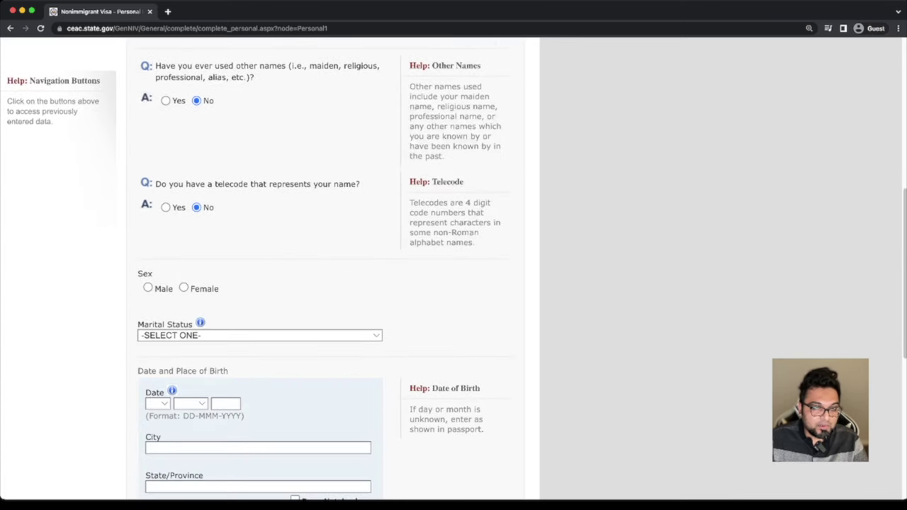
{"action": "left_click", "coordinate": [148, 288]}
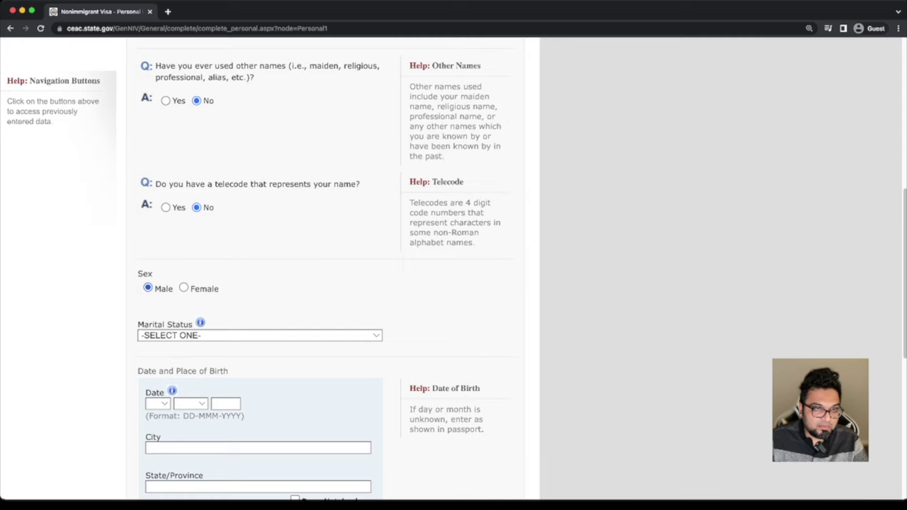
{"action": "scroll", "coordinate": [326, 283], "scroll_direction": "down", "scroll_amount": 1}
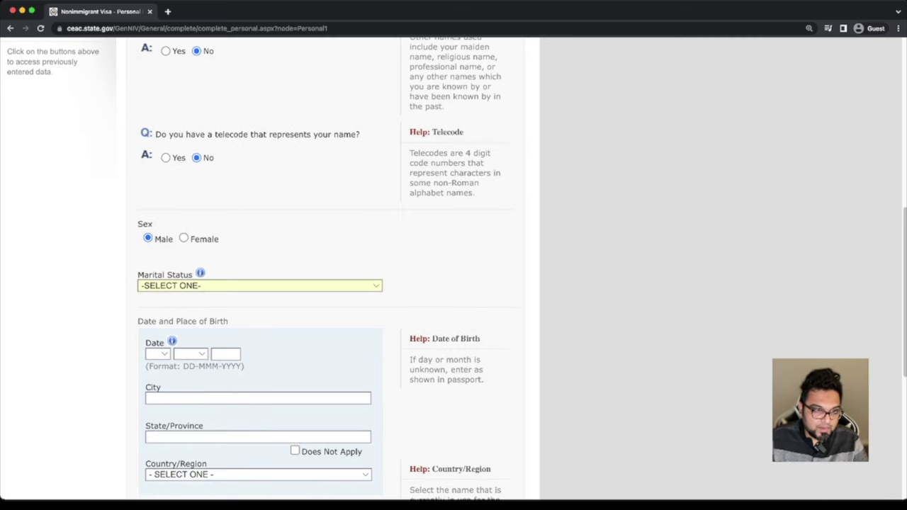
{"action": "key", "text": "s"}
{"action": "scroll", "coordinate": [326, 283], "scroll_direction": "down", "scroll_amount": 3}
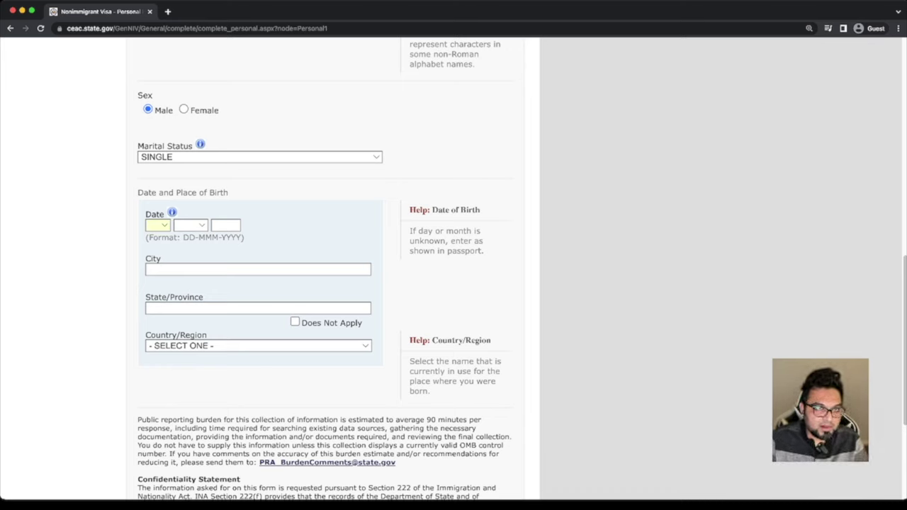
{"action": "key", "text": "0"}
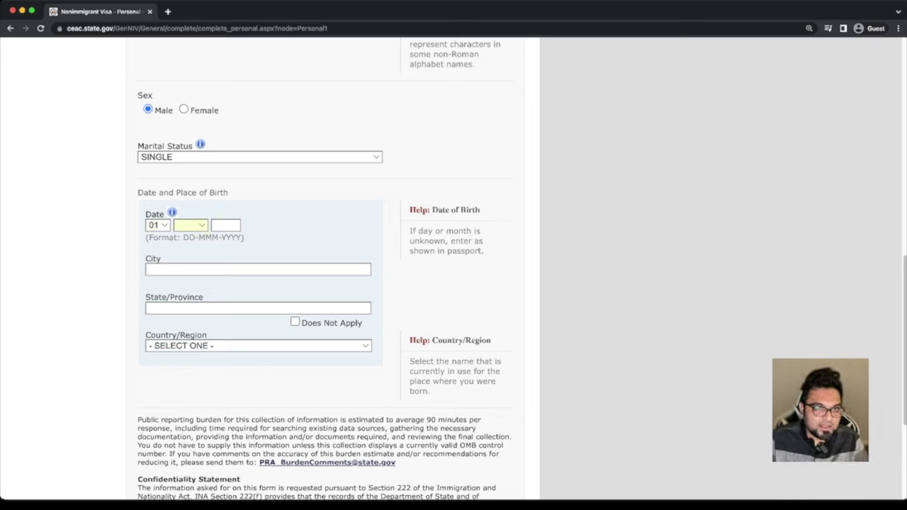
{"action": "type", "text": "j"}
{"action": "type", "text": "1990"}
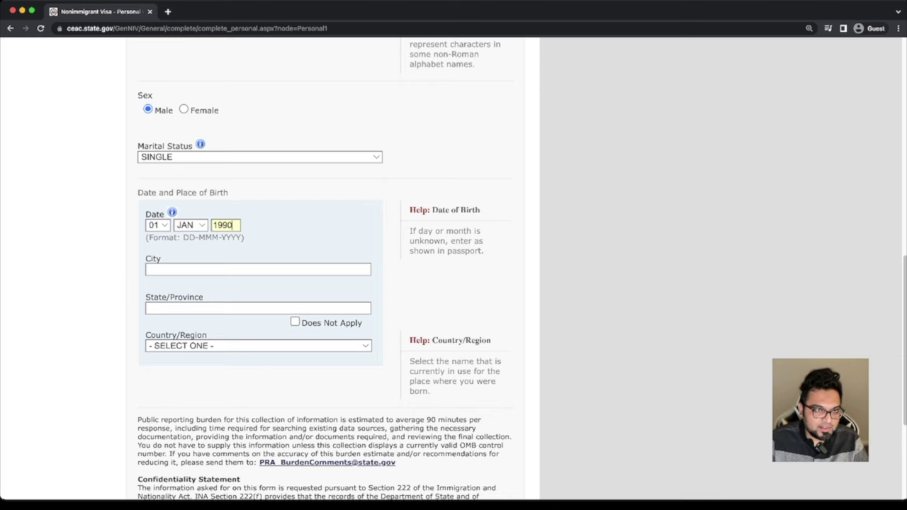
{"action": "key", "text": "Tab"}
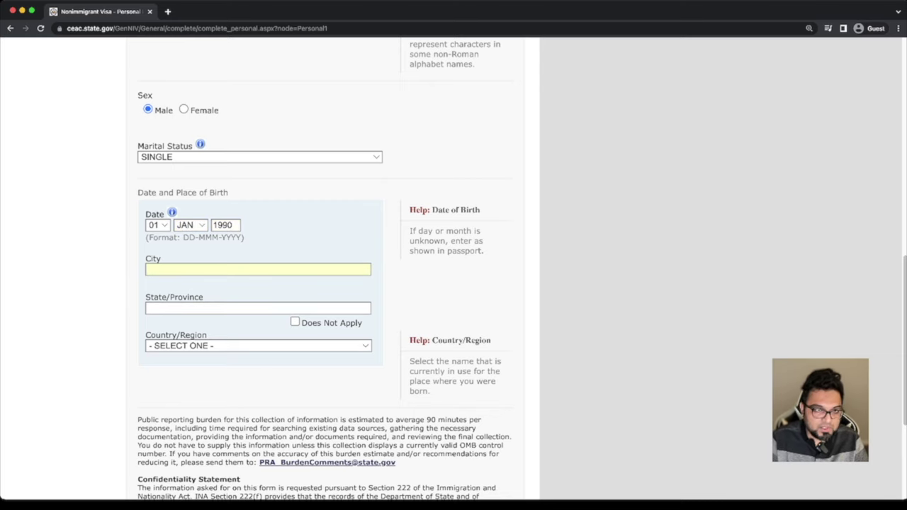
{"action": "type", "text": "DHAKA"}
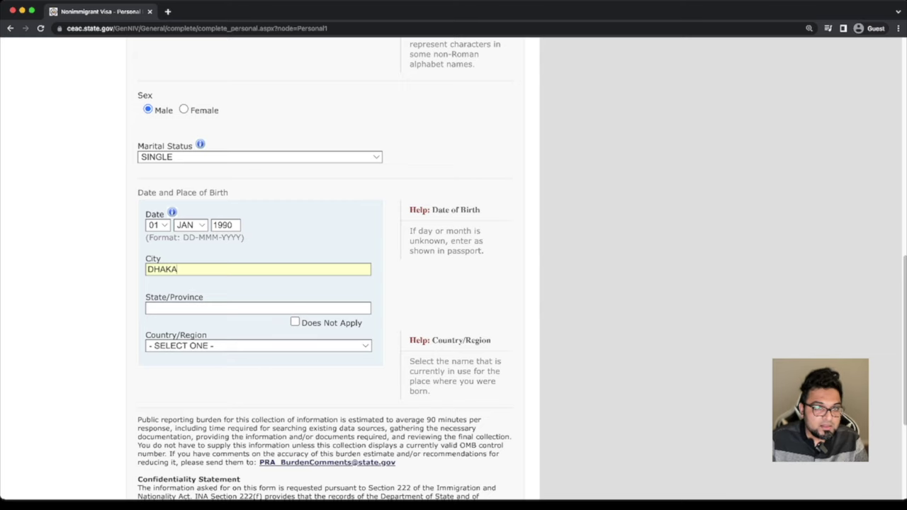
{"action": "key", "text": "Tab"}
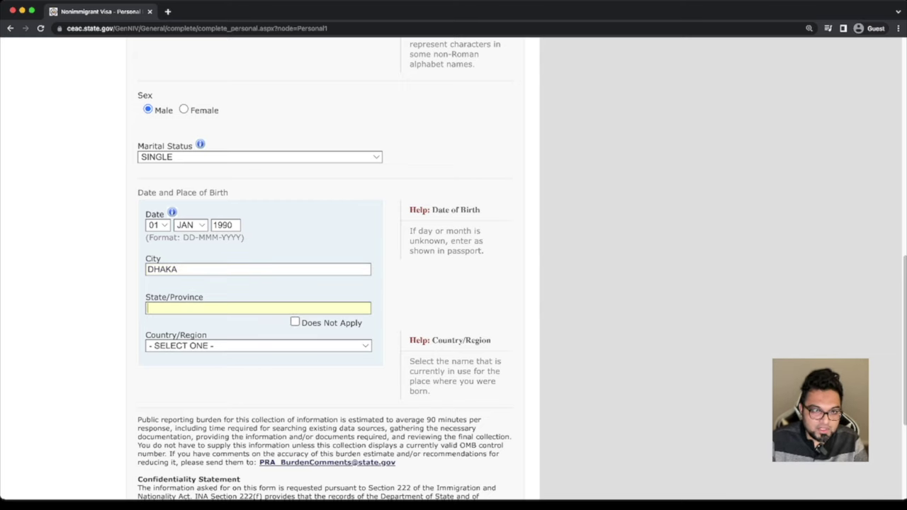
{"action": "key", "text": "Tab"}
{"action": "key", "text": "space"}
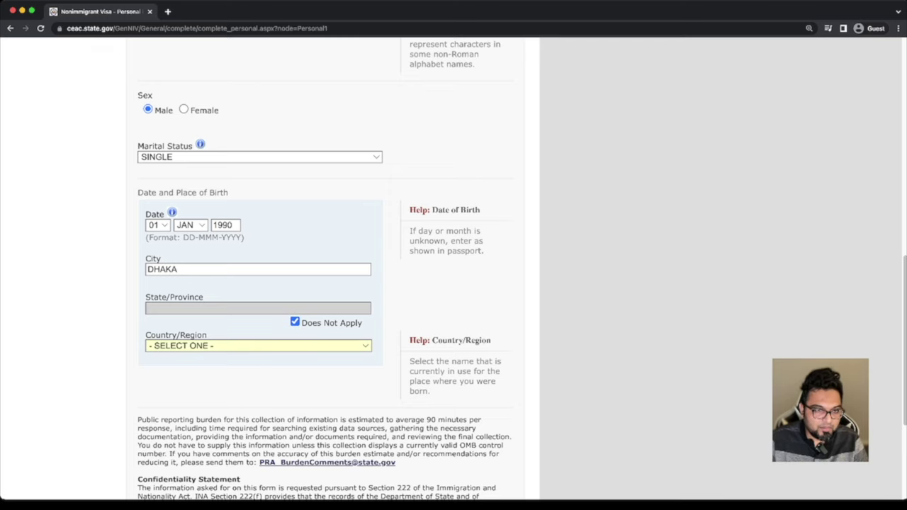
{"action": "type", "text": "ban"}
{"action": "scroll", "coordinate": [326, 269], "scroll_direction": "down", "scroll_amount": 5}
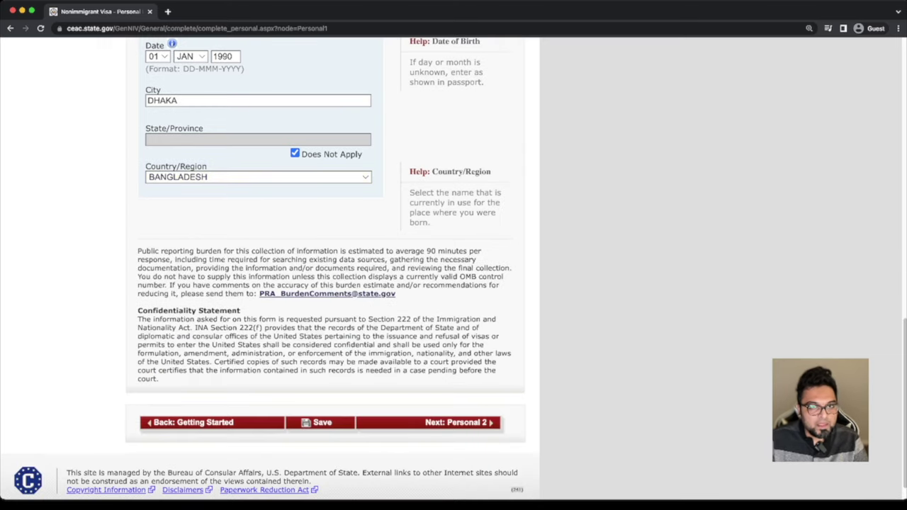
{"action": "scroll", "coordinate": [326, 270], "scroll_direction": "up", "scroll_amount": 2}
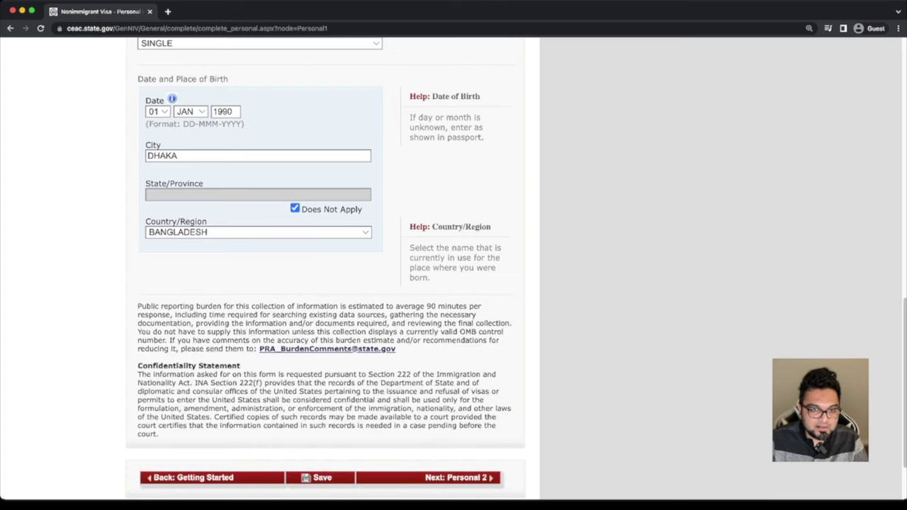
{"action": "scroll", "coordinate": [326, 270], "scroll_direction": "down", "scroll_amount": 2}
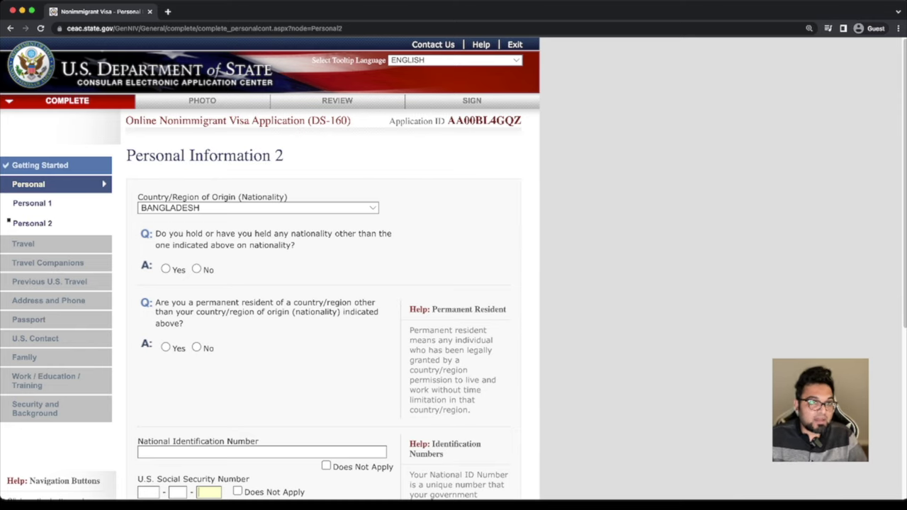
Answer No to other nationality and other permanent residency, and enter the national ID number
{"action": "left_click", "coordinate": [196, 269]}
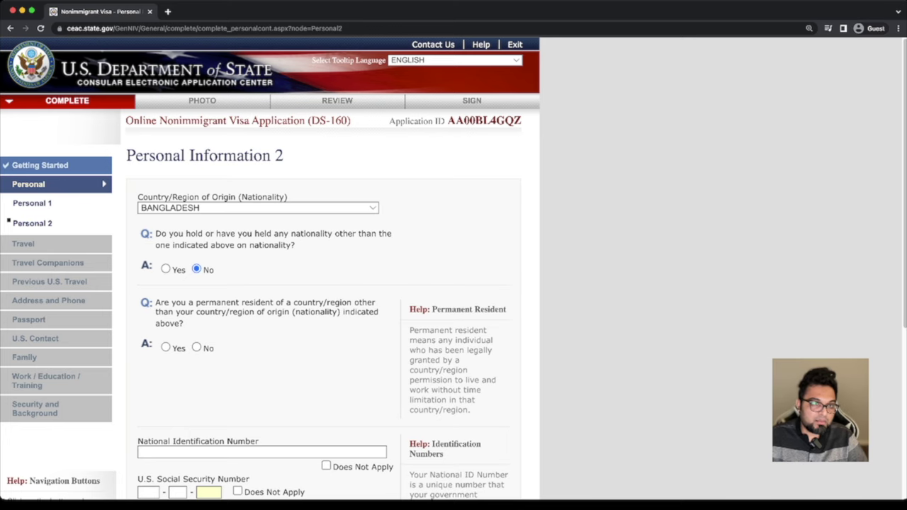
{"action": "left_click", "coordinate": [196, 347]}
{"action": "scroll", "coordinate": [263, 268], "scroll_direction": "down", "scroll_amount": 5}
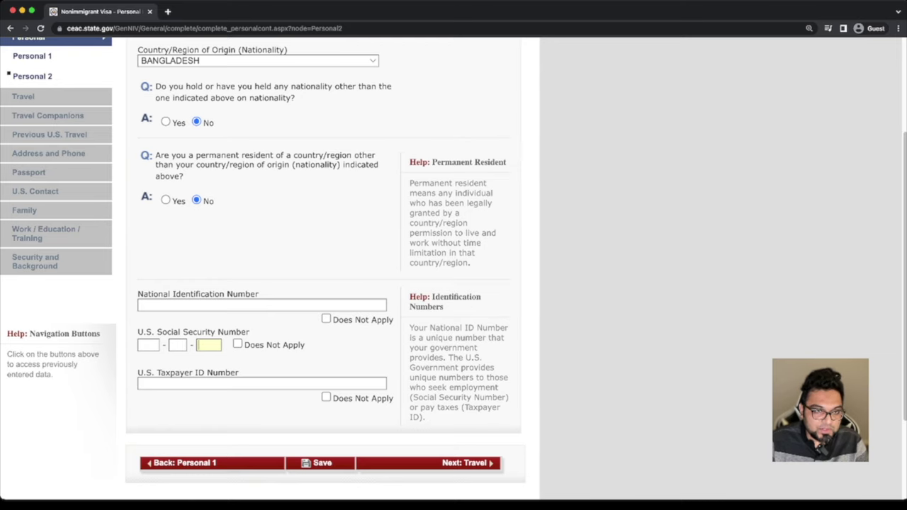
{"action": "left_click", "coordinate": [261, 304]}
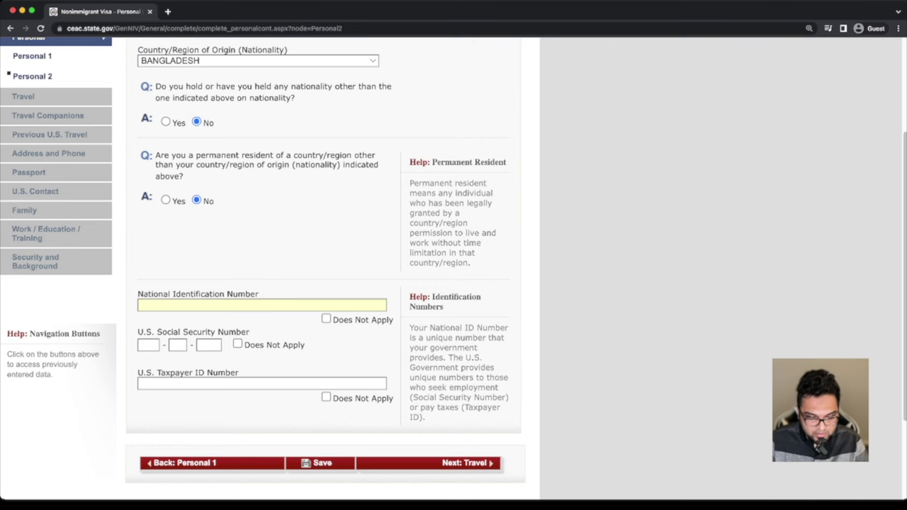
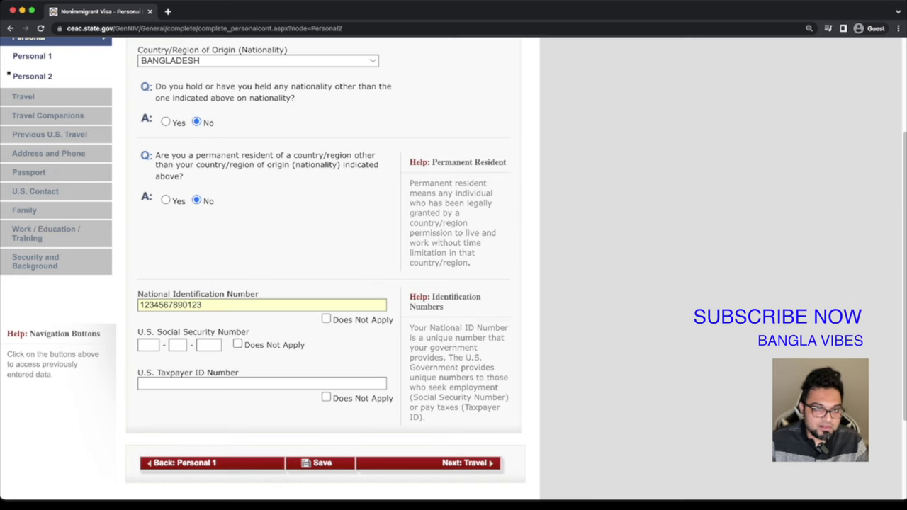
Mark SSN and Taxpayer ID as Does Not Apply and continue to Travel Information
{"action": "left_click", "coordinate": [237, 343]}
{"action": "scroll", "coordinate": [453, 260], "scroll_direction": "down", "scroll_amount": 1}
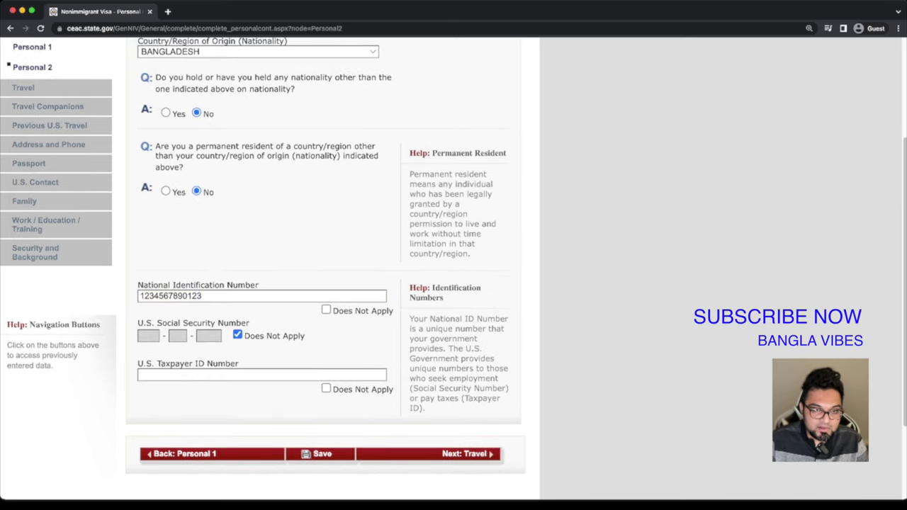
{"action": "left_click", "coordinate": [326, 388]}
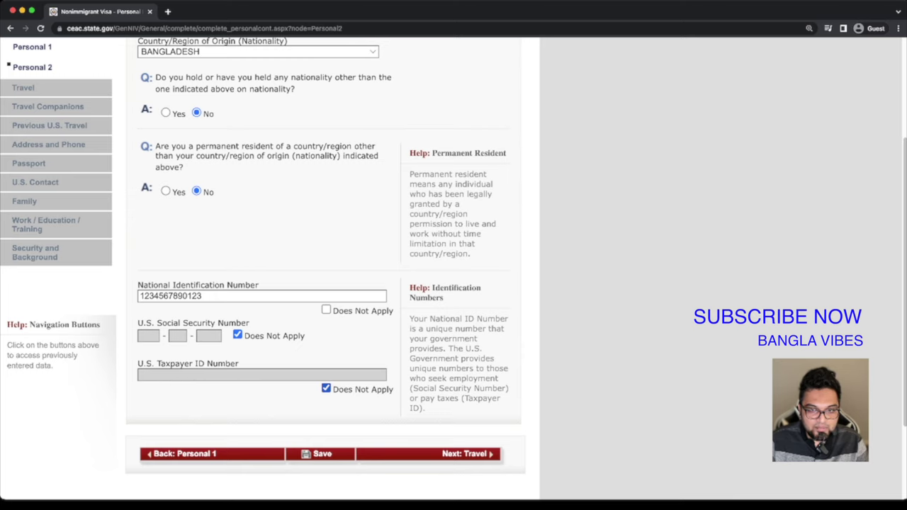
{"action": "left_click", "coordinate": [464, 453]}
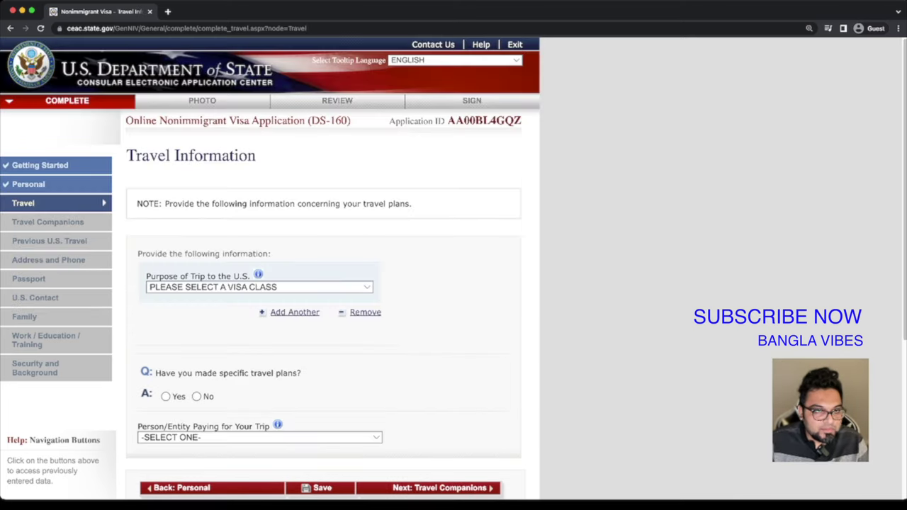
Set the trip purpose to TEMP. BUSINESS PLEASURE VISITOR (B), class TOURISM/MEDICAL TREATMENT (B2)
{"action": "scroll", "coordinate": [454, 268], "scroll_direction": "down", "scroll_amount": 1}
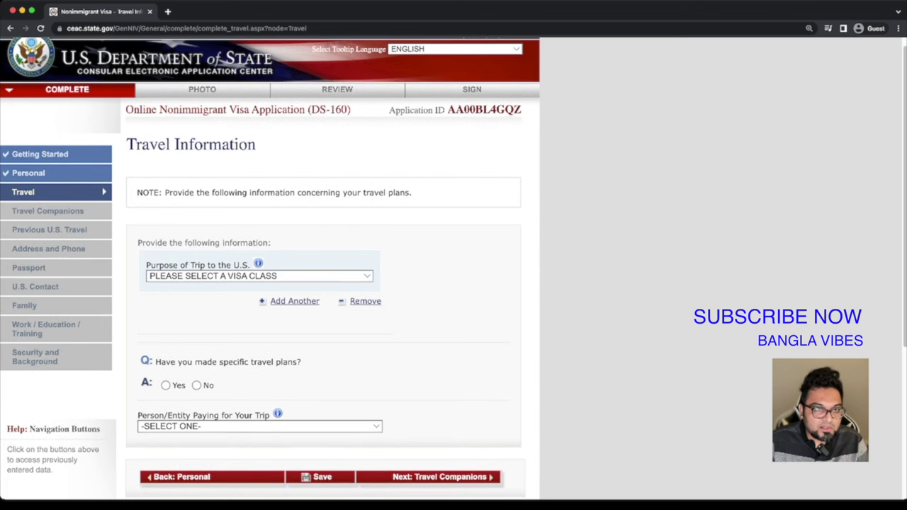
{"action": "scroll", "coordinate": [269, 269], "scroll_direction": "down", "scroll_amount": 3}
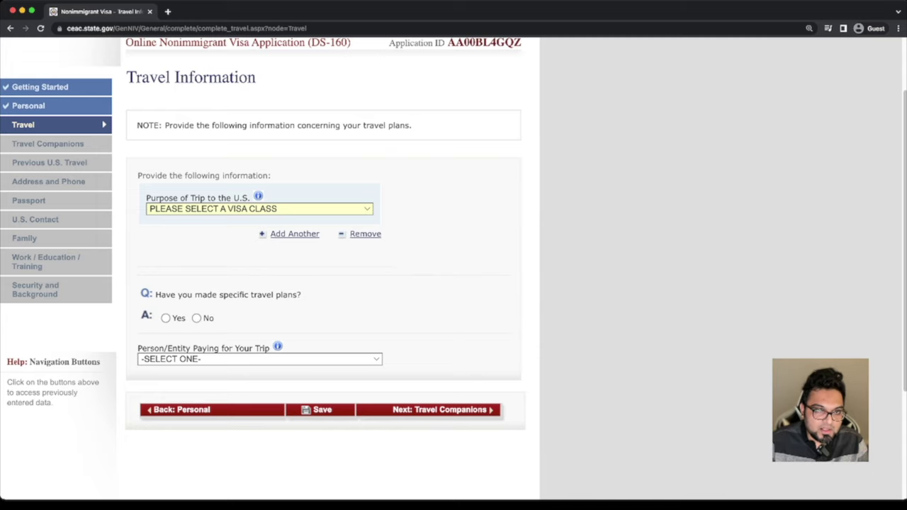
{"action": "key", "text": "Return"}
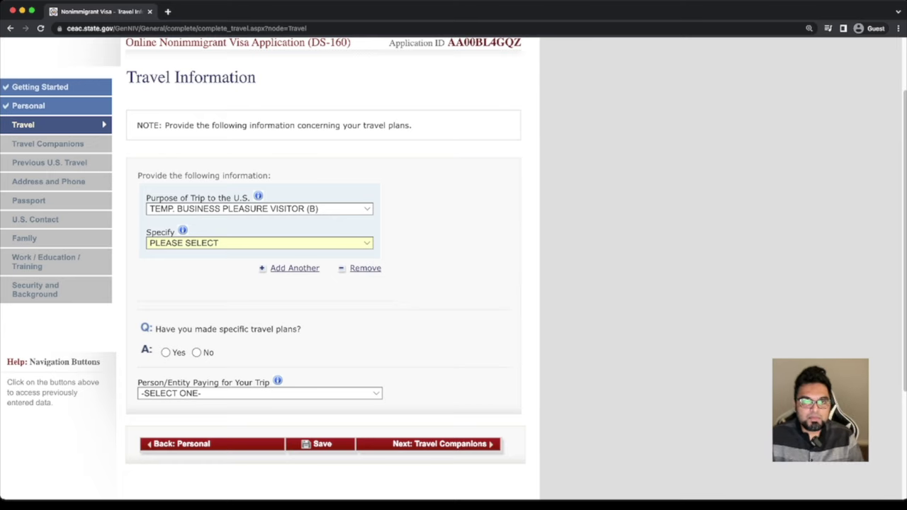
{"action": "key", "text": "t"}
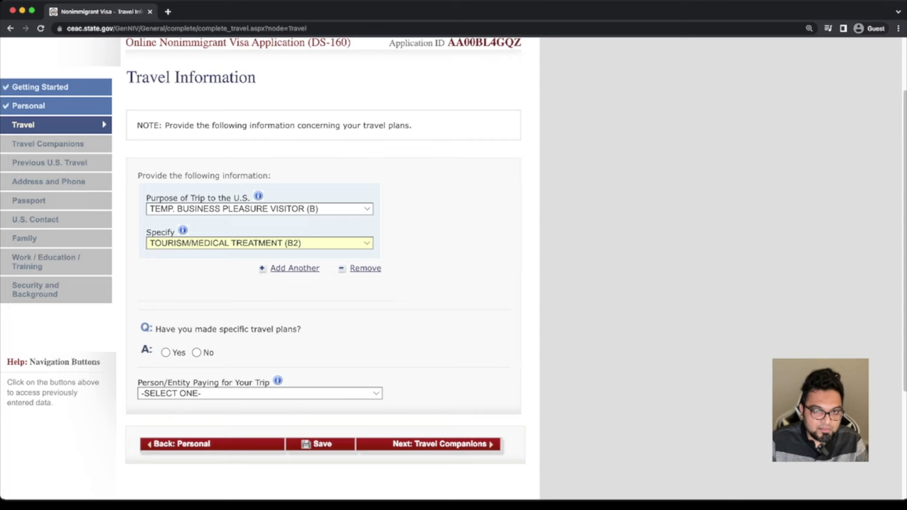
Answer the specific travel plans question, first Yes and then switching to No
{"action": "scroll", "coordinate": [453, 249], "scroll_direction": "down", "scroll_amount": 1}
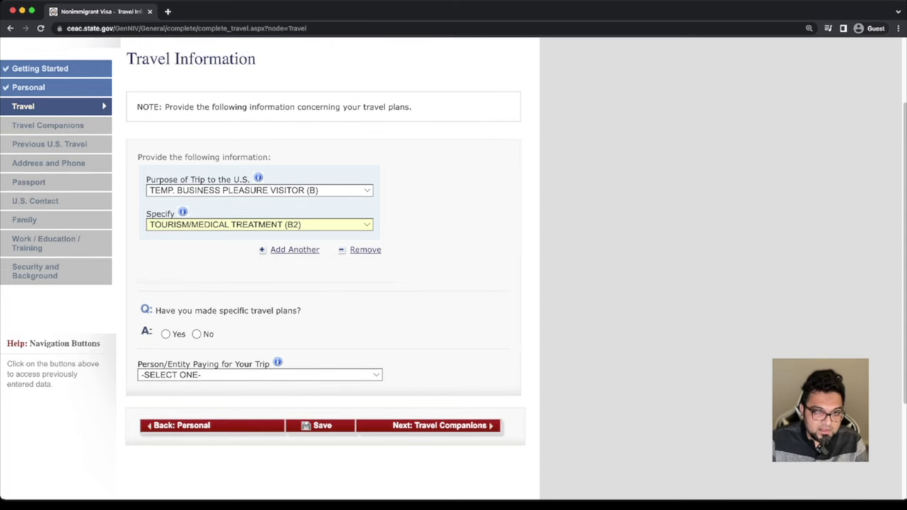
{"action": "scroll", "coordinate": [454, 249], "scroll_direction": "down", "scroll_amount": 3}
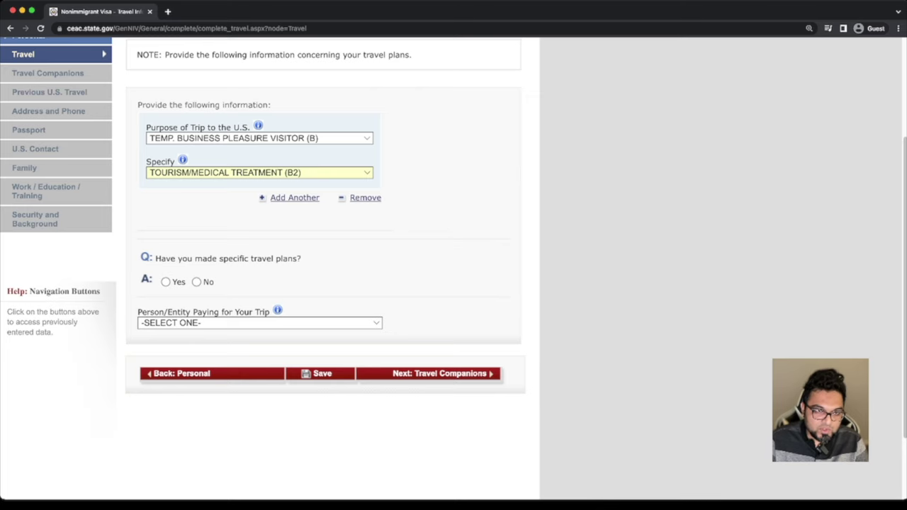
{"action": "left_click", "coordinate": [165, 281]}
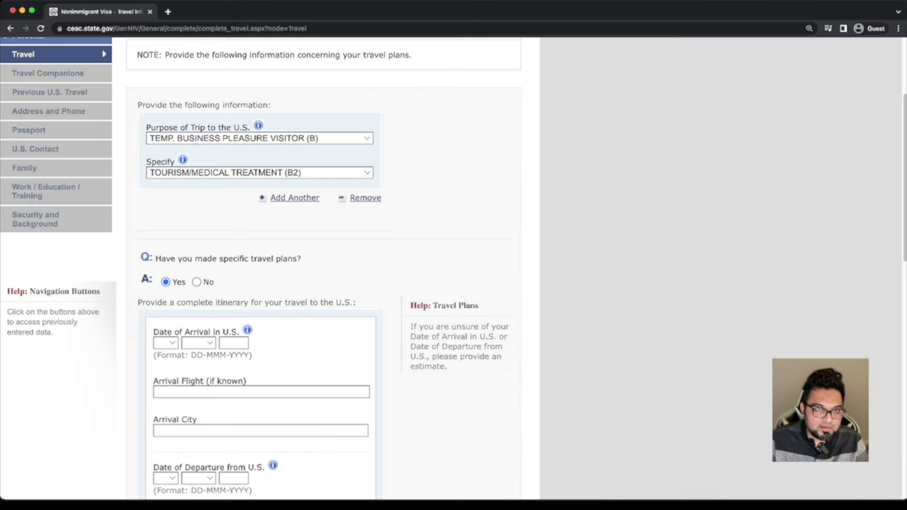
{"action": "scroll", "coordinate": [319, 284], "scroll_direction": "down", "scroll_amount": 9}
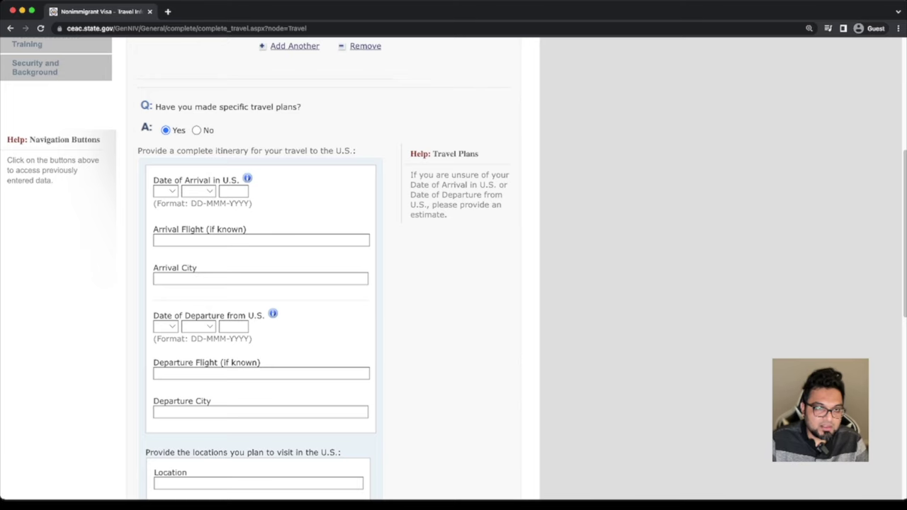
{"action": "scroll", "coordinate": [453, 269], "scroll_direction": "down", "scroll_amount": 5}
{"action": "scroll", "coordinate": [453, 269], "scroll_direction": "up", "scroll_amount": 2}
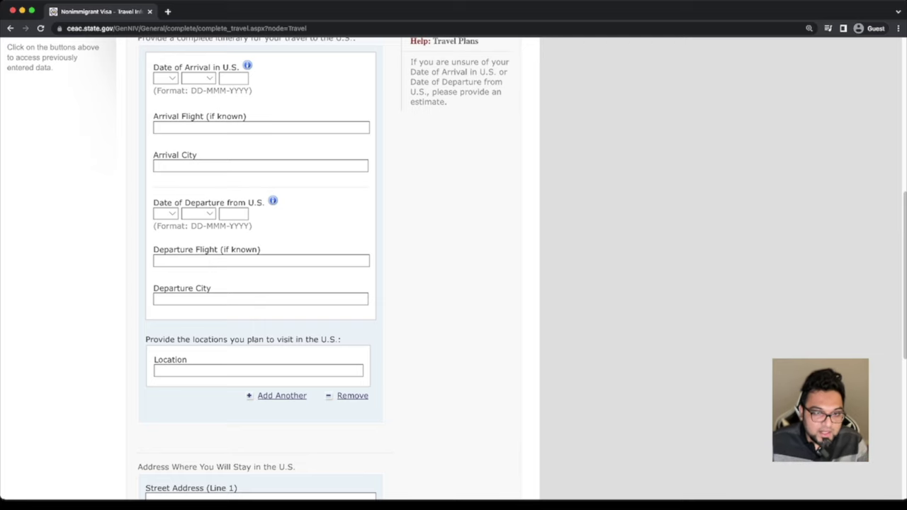
{"action": "scroll", "coordinate": [453, 269], "scroll_direction": "up", "scroll_amount": 3}
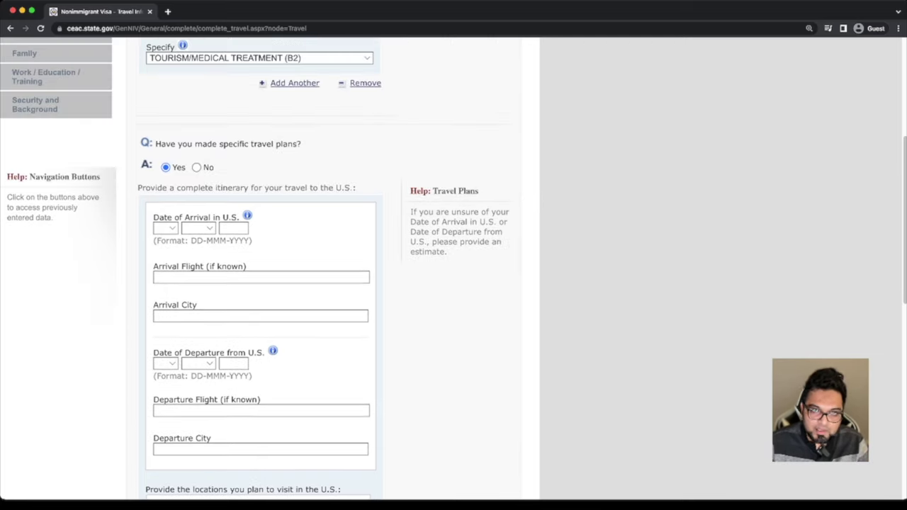
{"action": "left_click", "coordinate": [196, 168]}
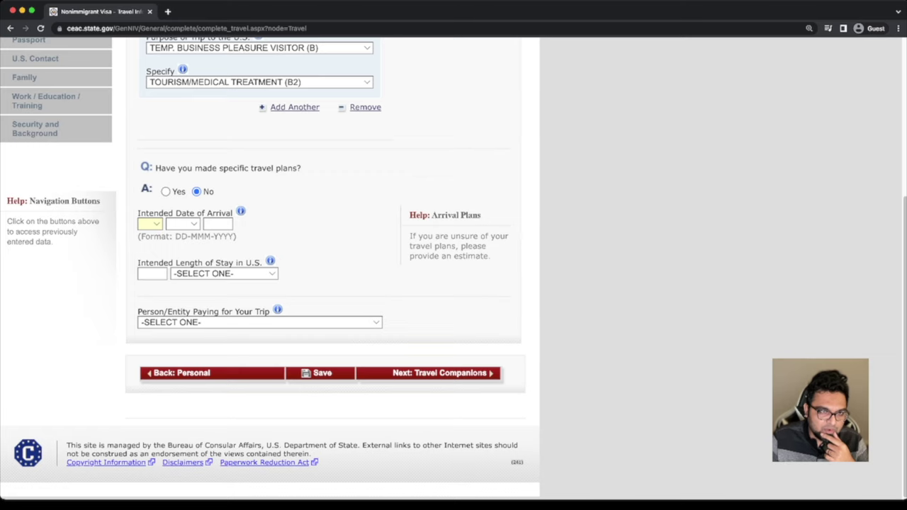
Enter intended arrival 06 JUN 2023 and a length of stay of 2 MONTH(S)
{"action": "type", "text": "06"}
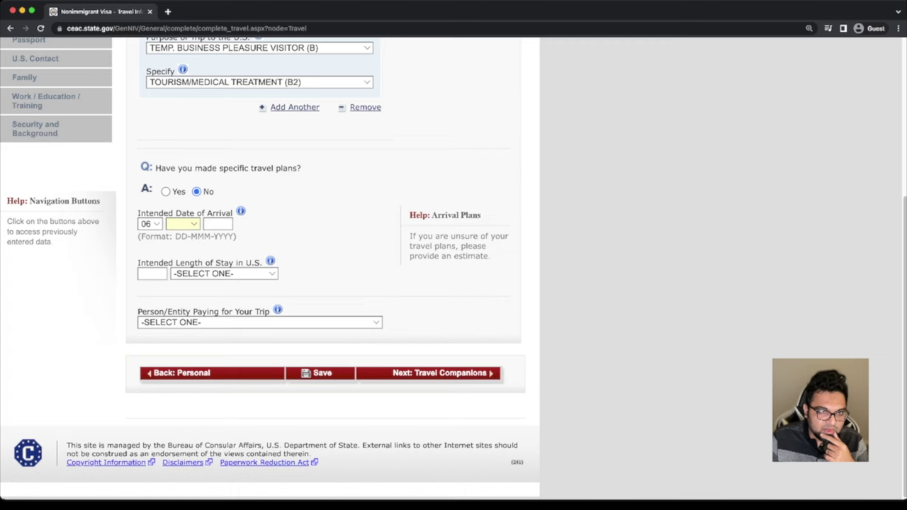
{"action": "type", "text": "jun"}
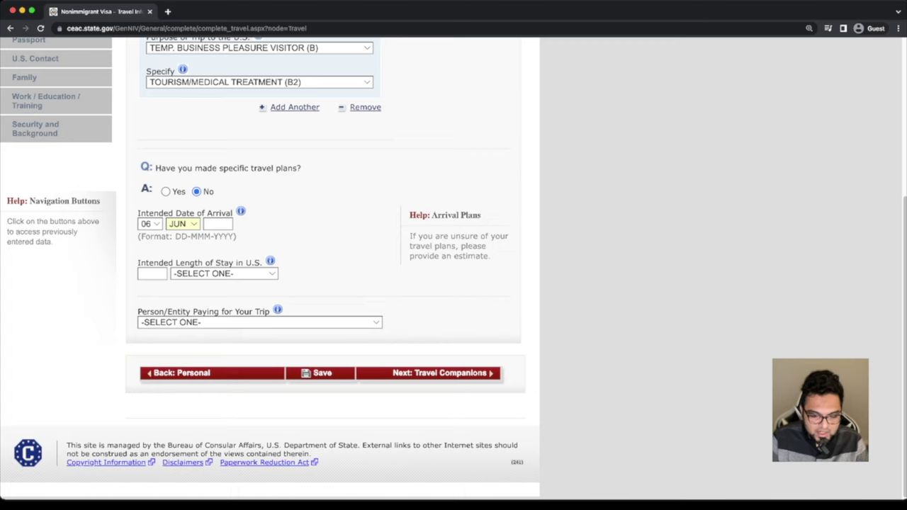
{"action": "type", "text": "2023"}
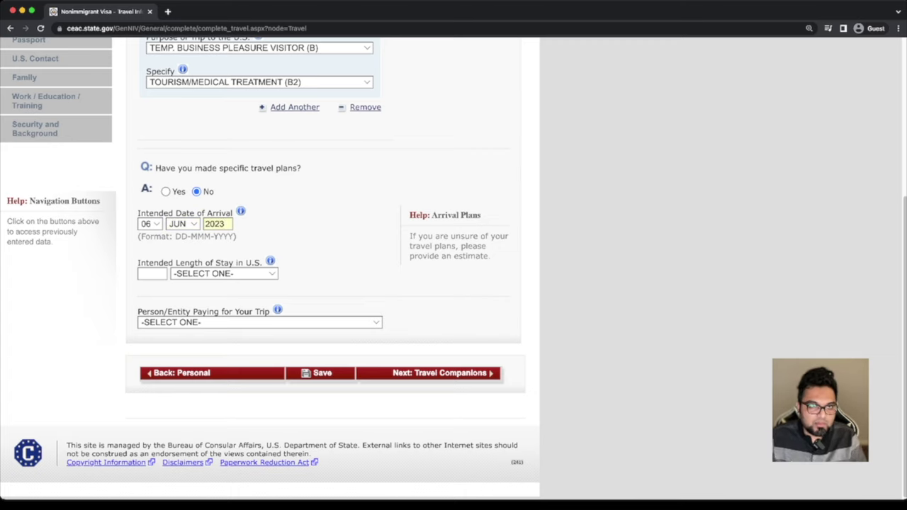
{"action": "key", "text": "Tab"}
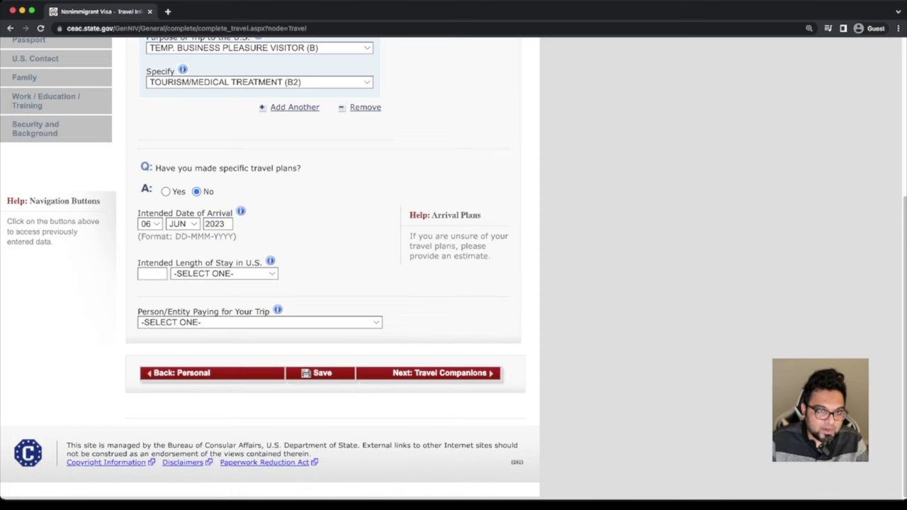
{"action": "key", "text": "m"}
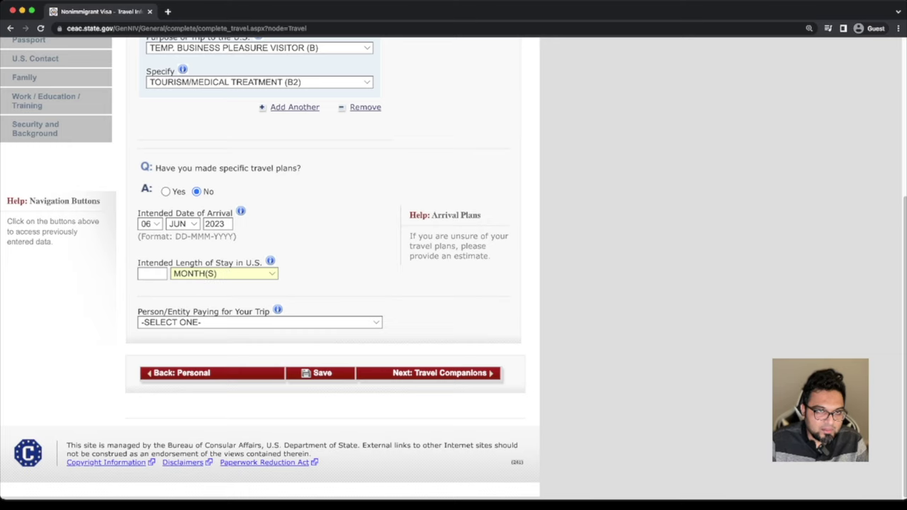
{"action": "key", "text": "shift+Tab"}
{"action": "type", "text": "2"}
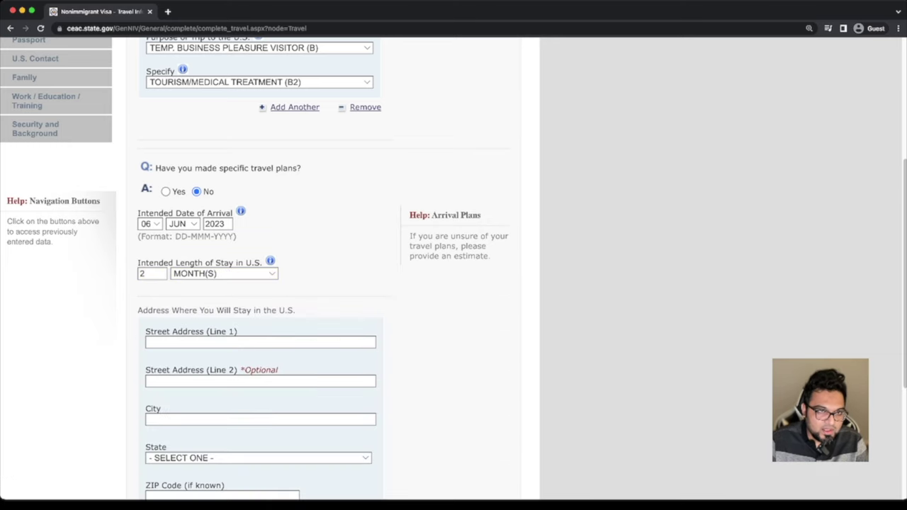
{"action": "scroll", "coordinate": [453, 269], "scroll_direction": "down", "scroll_amount": 1}
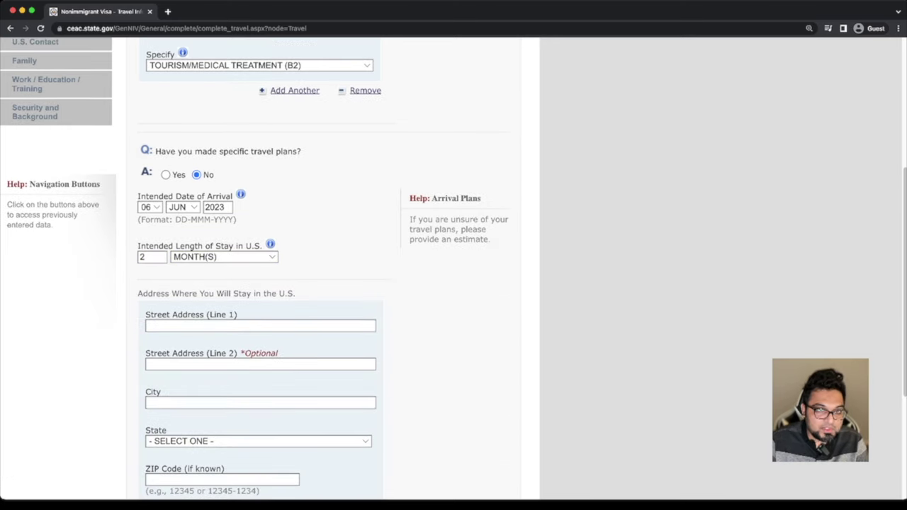
{"action": "scroll", "coordinate": [453, 269], "scroll_direction": "down", "scroll_amount": 1}
{"action": "scroll", "coordinate": [454, 269], "scroll_direction": "down", "scroll_amount": 3}
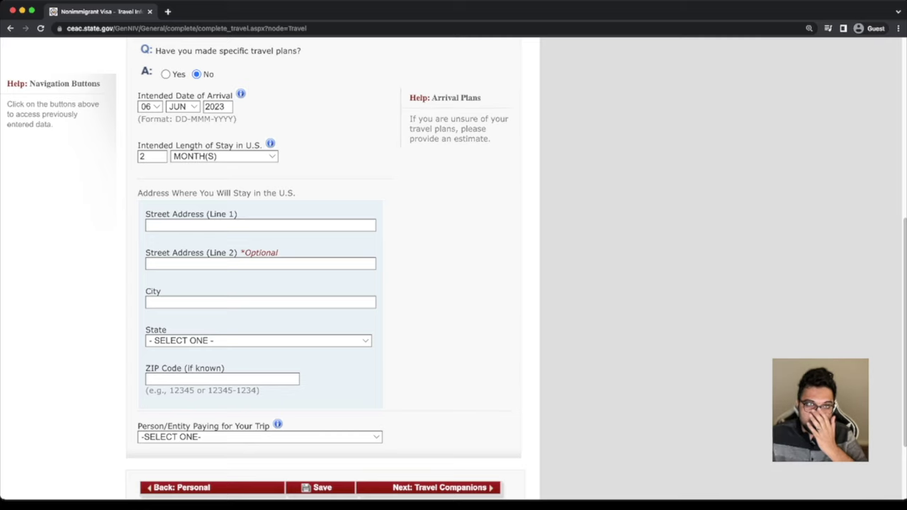
Enter the U.S. street address, city NEW YORK, state NEW YORK and ZIP code 10000
{"action": "left_click", "coordinate": [150, 226]}
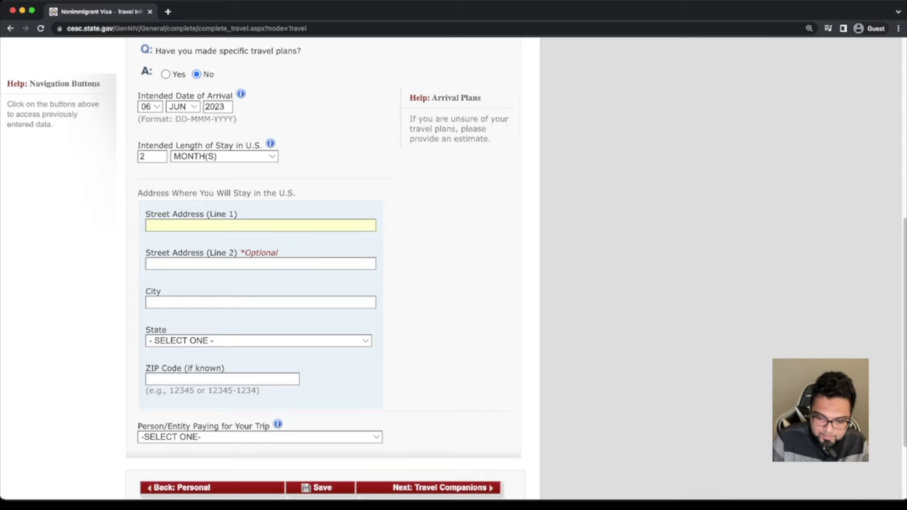
{"action": "type", "text": "100"}
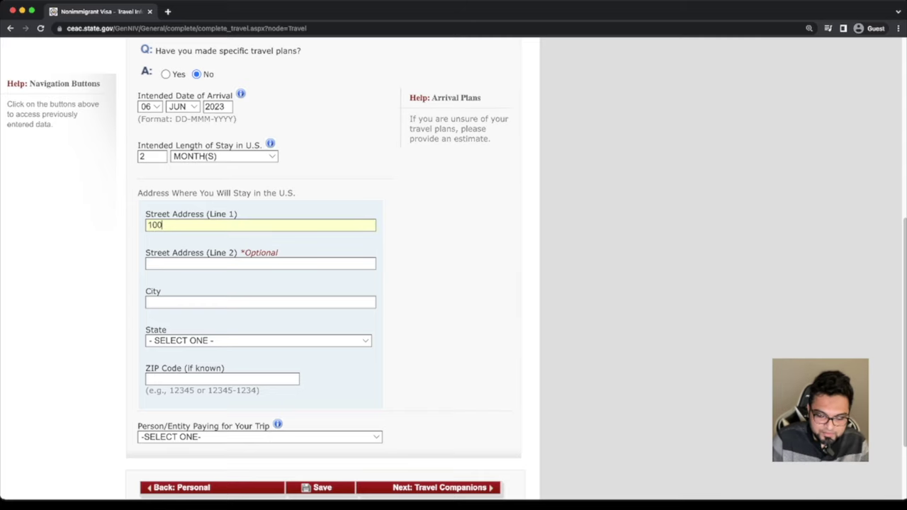
{"action": "type", "text": "0 NYC"}
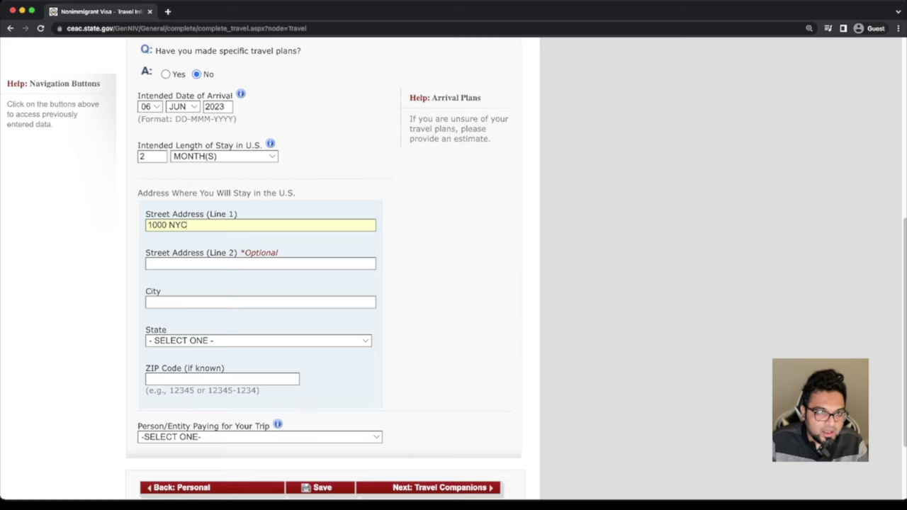
{"action": "left_click", "coordinate": [148, 303]}
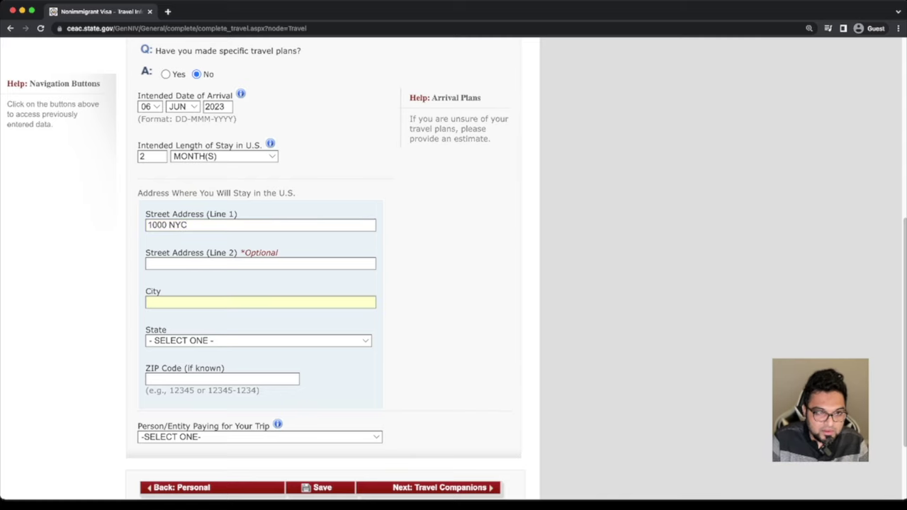
{"action": "type", "text": "NEW YORK"}
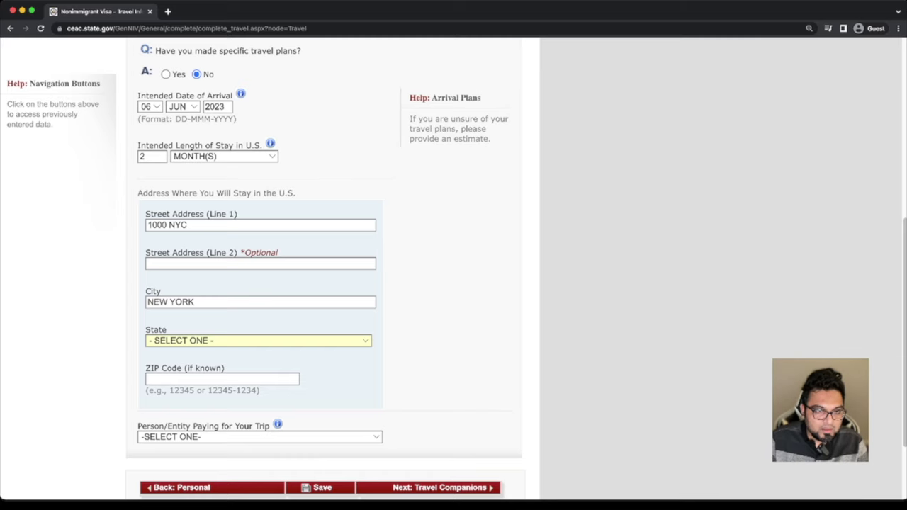
{"action": "type", "text": "new york"}
{"action": "left_click", "coordinate": [148, 380]}
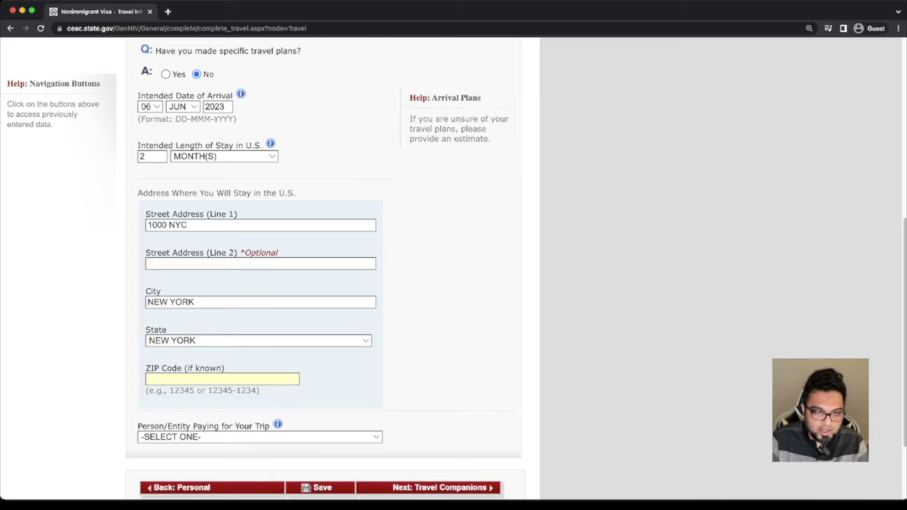
{"action": "type", "text": "1000"}
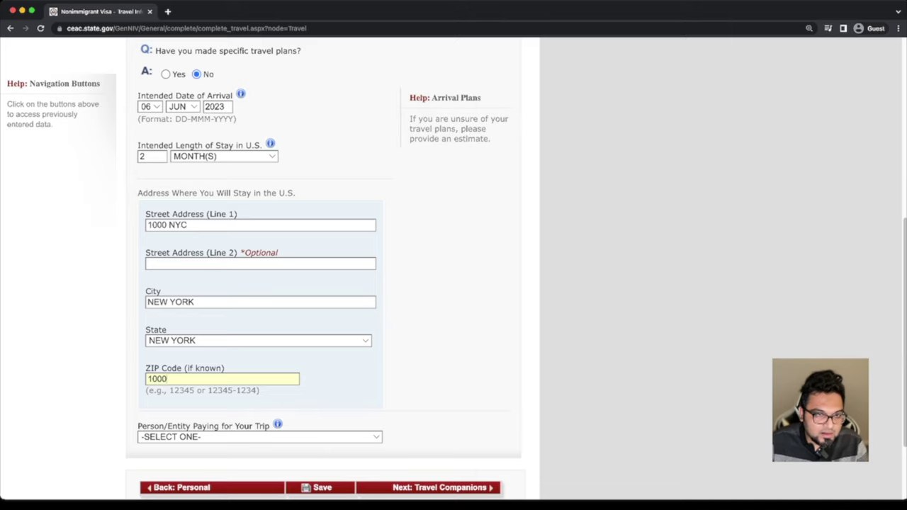
{"action": "type", "text": "0"}
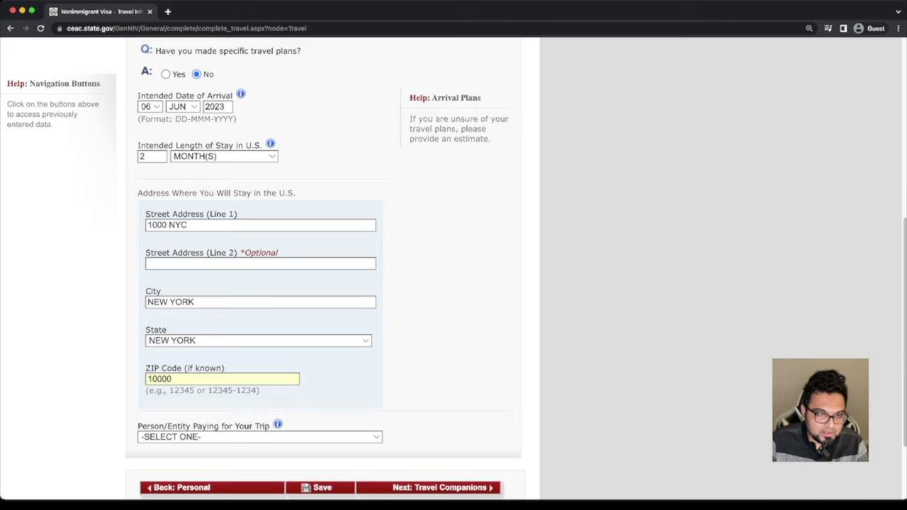
{"action": "scroll", "coordinate": [326, 269], "scroll_direction": "down", "scroll_amount": 3}
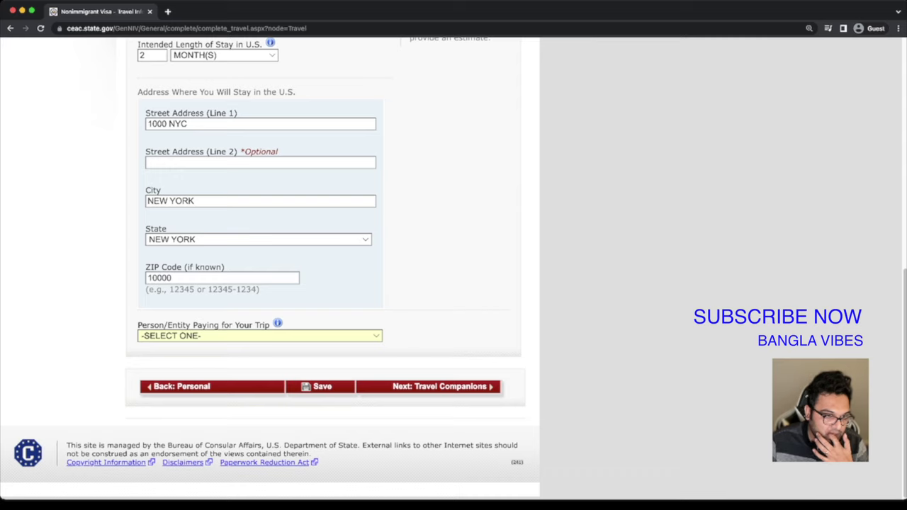
Set the trip payer to SELF, answer No to travel companions, and continue to Previous U.S. Travel
{"action": "key", "text": "s"}
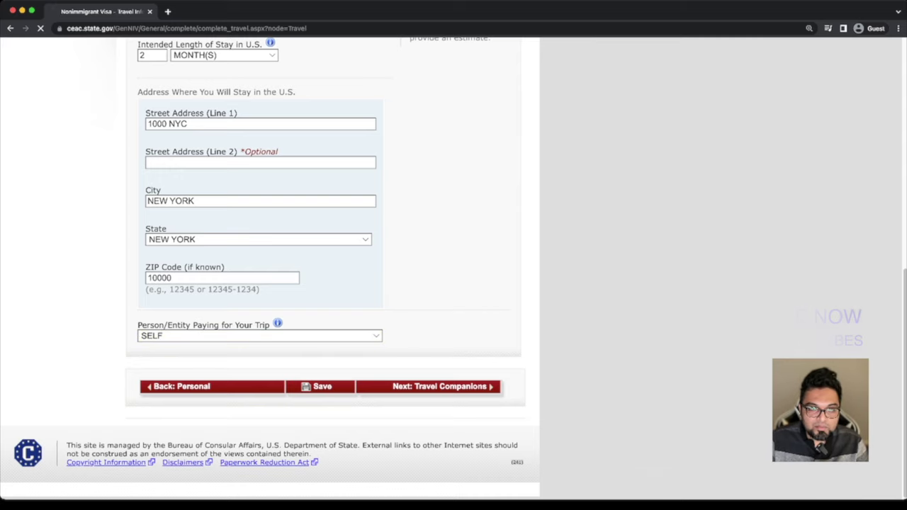
{"action": "key", "text": "Return"}
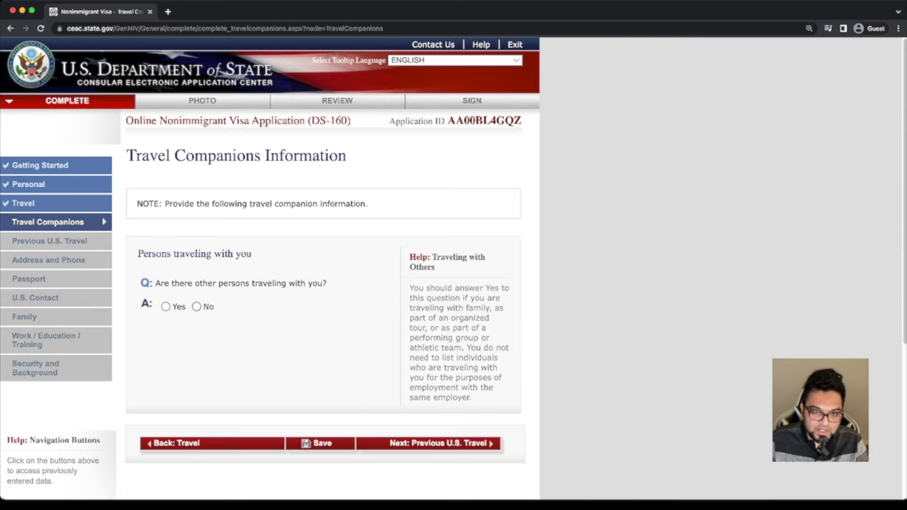
{"action": "left_click", "coordinate": [196, 307]}
{"action": "left_click", "coordinate": [428, 443]}
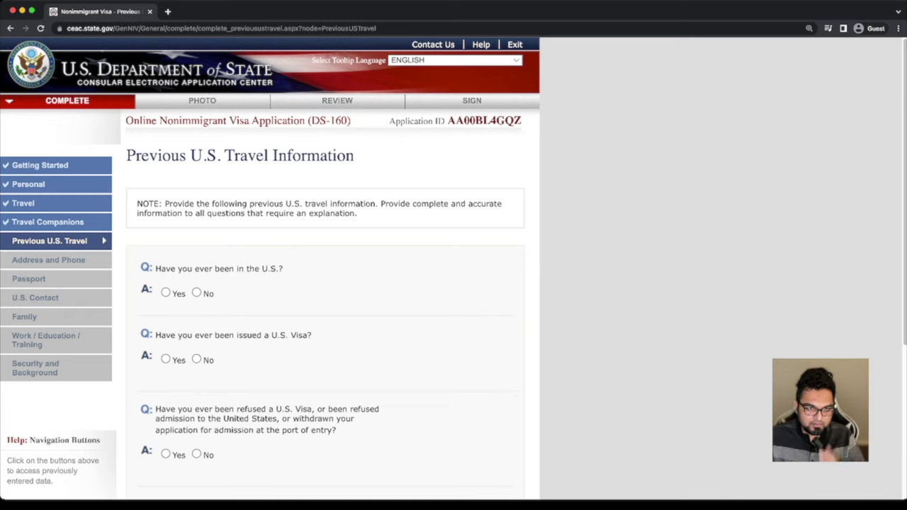
Answer No to prior U.S. visits, issued U.S. visas, visa refusals and immigrant petitions
{"action": "scroll", "coordinate": [454, 269], "scroll_direction": "down", "scroll_amount": 2}
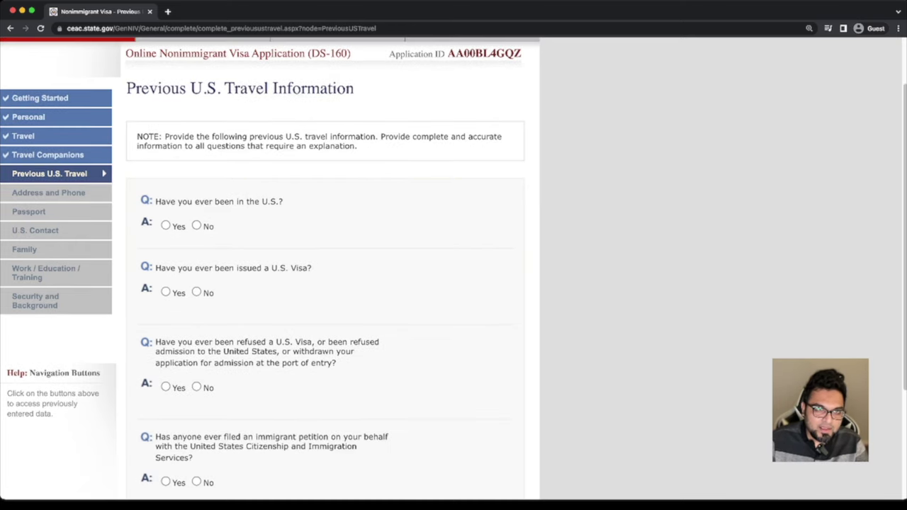
{"action": "left_click", "coordinate": [197, 225]}
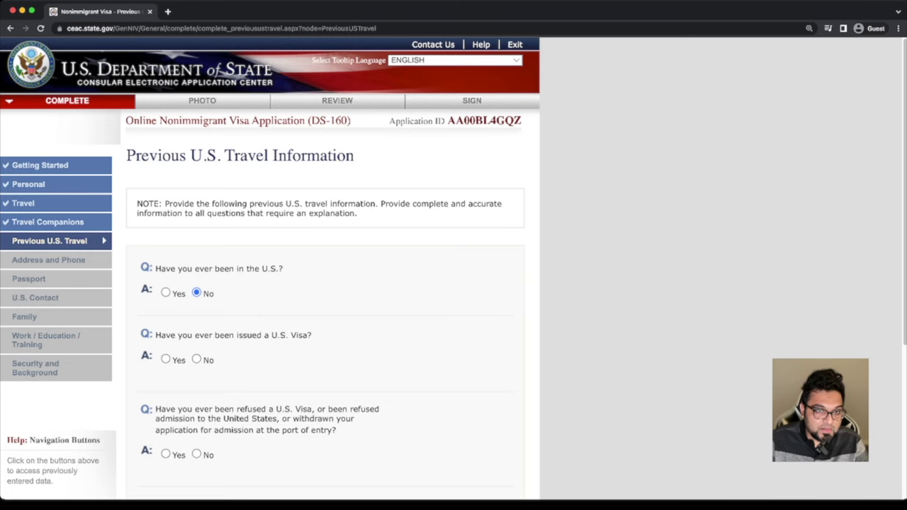
{"action": "scroll", "coordinate": [454, 269], "scroll_direction": "down", "scroll_amount": 1}
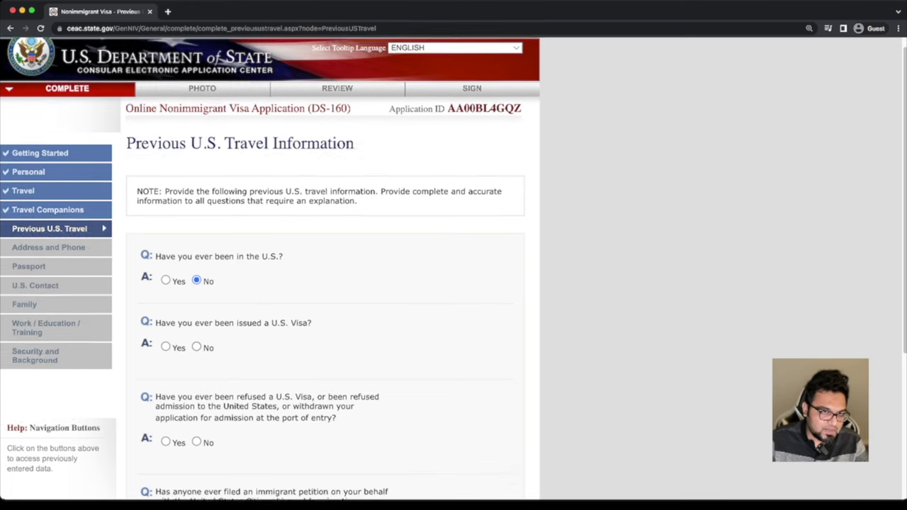
{"action": "left_click", "coordinate": [196, 359]}
{"action": "scroll", "coordinate": [453, 269], "scroll_direction": "down", "scroll_amount": 4}
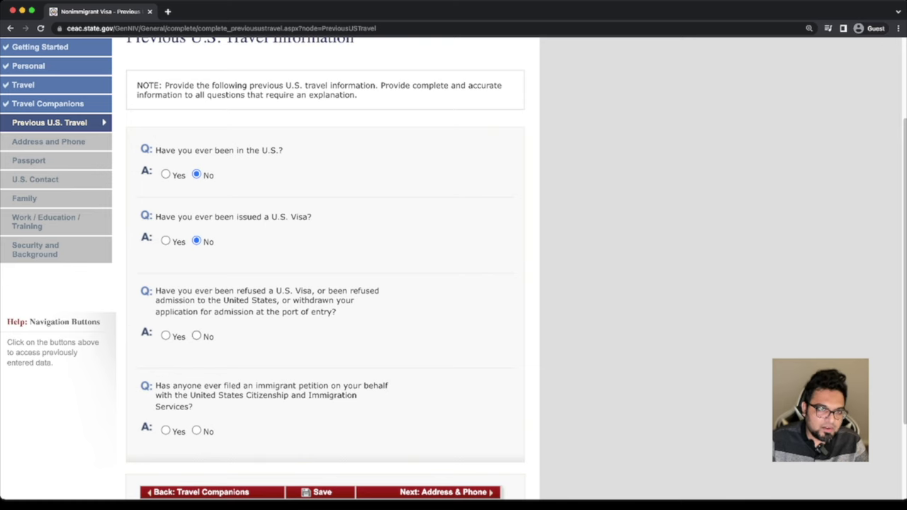
{"action": "left_click", "coordinate": [196, 336]}
{"action": "scroll", "coordinate": [453, 270], "scroll_direction": "down", "scroll_amount": 4}
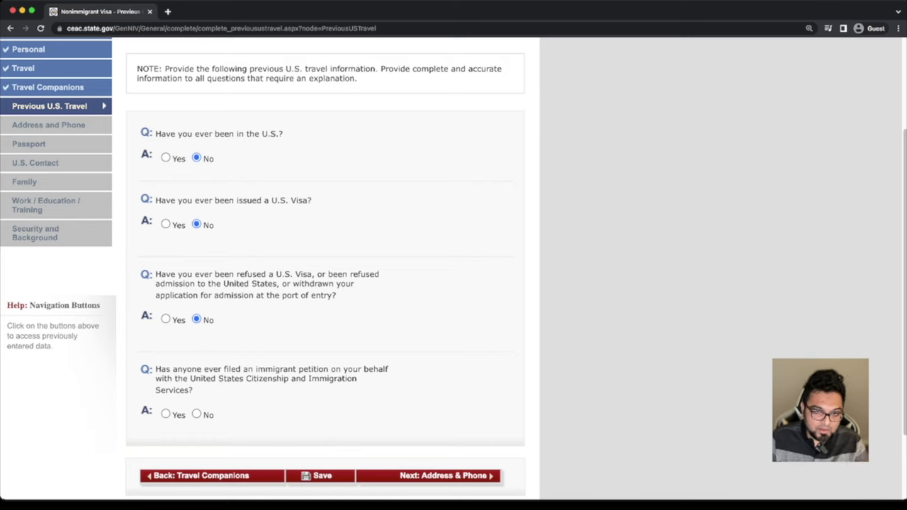
{"action": "scroll", "coordinate": [453, 267], "scroll_direction": "down", "scroll_amount": 1}
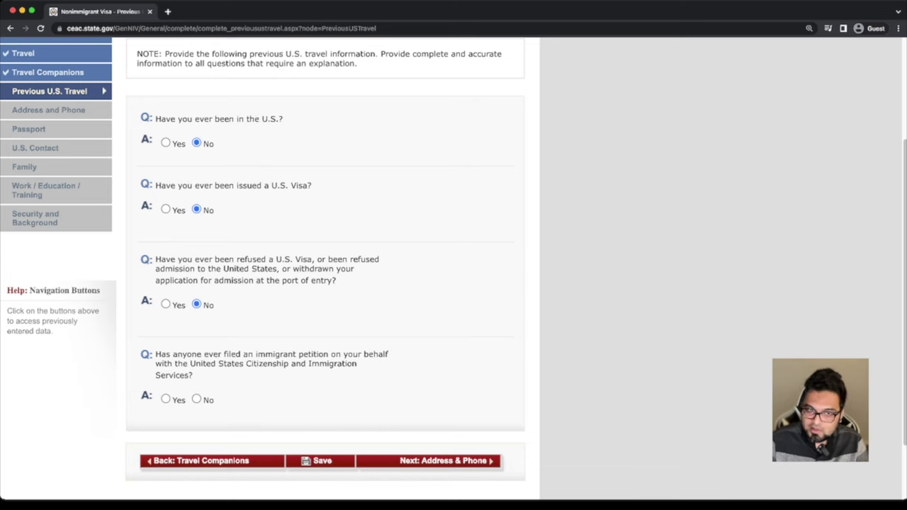
{"action": "left_click", "coordinate": [196, 400]}
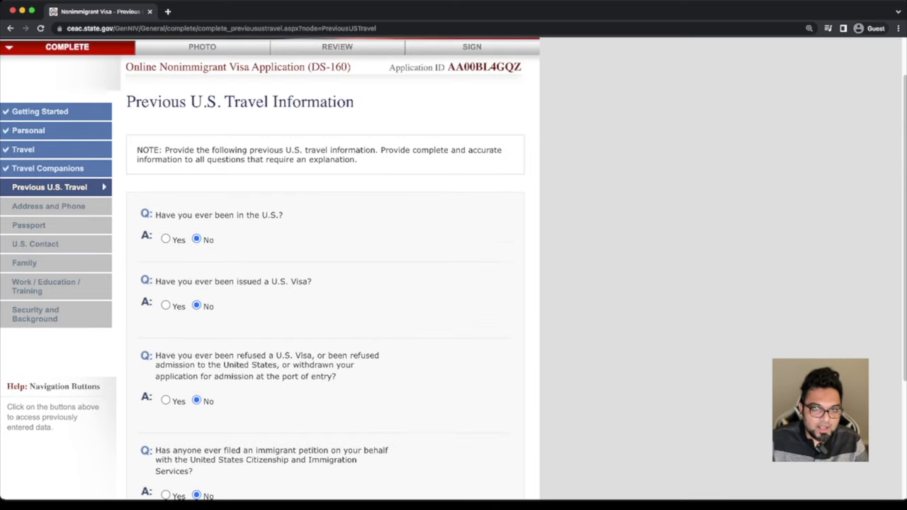
{"action": "scroll", "coordinate": [326, 255], "scroll_direction": "down", "scroll_amount": 3}
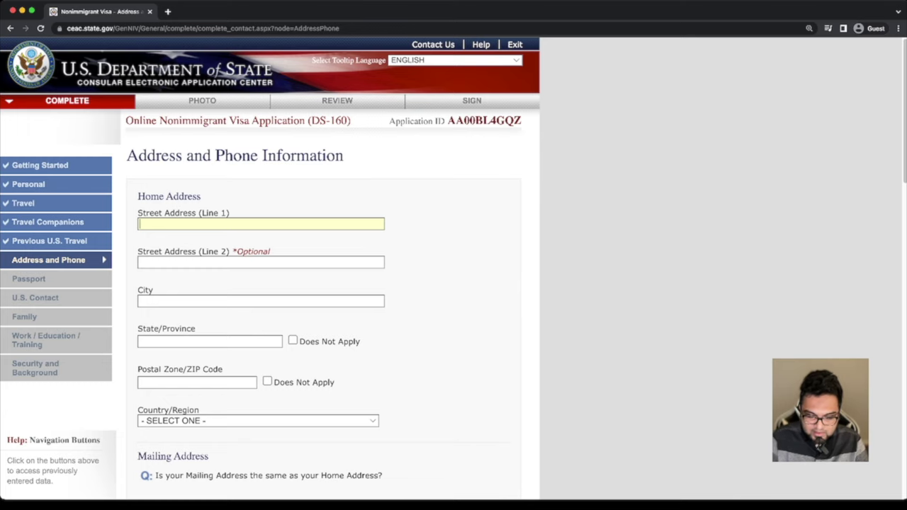
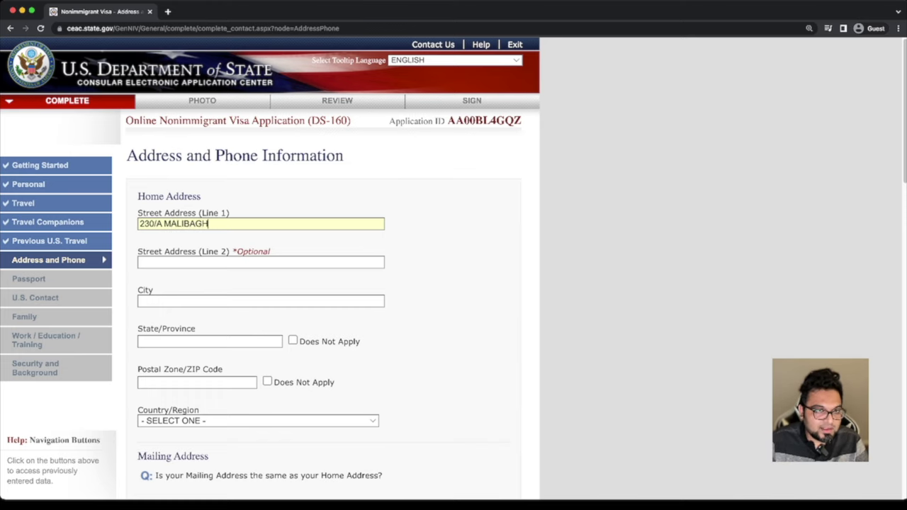
Enter the home street address, city DHAKA, State/Province not applicable, and the postal code
{"action": "left_click", "coordinate": [140, 300]}
{"action": "type", "text": "DHAKA"}
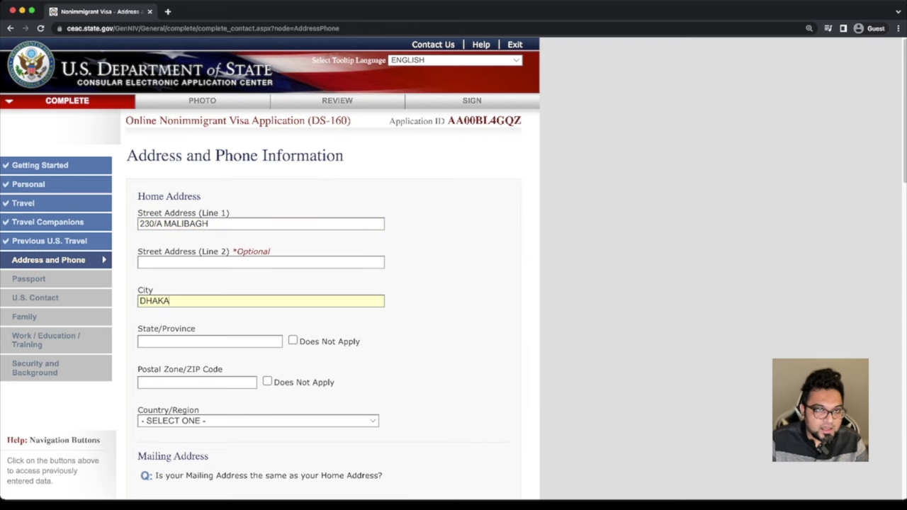
{"action": "scroll", "coordinate": [454, 268], "scroll_direction": "down", "scroll_amount": 1}
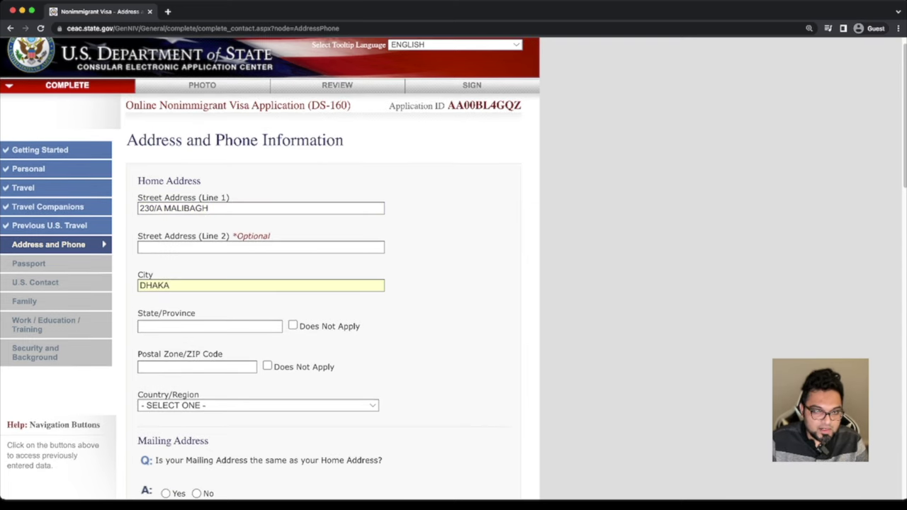
{"action": "left_click", "coordinate": [293, 325]}
{"action": "scroll", "coordinate": [270, 267], "scroll_direction": "down", "scroll_amount": 1}
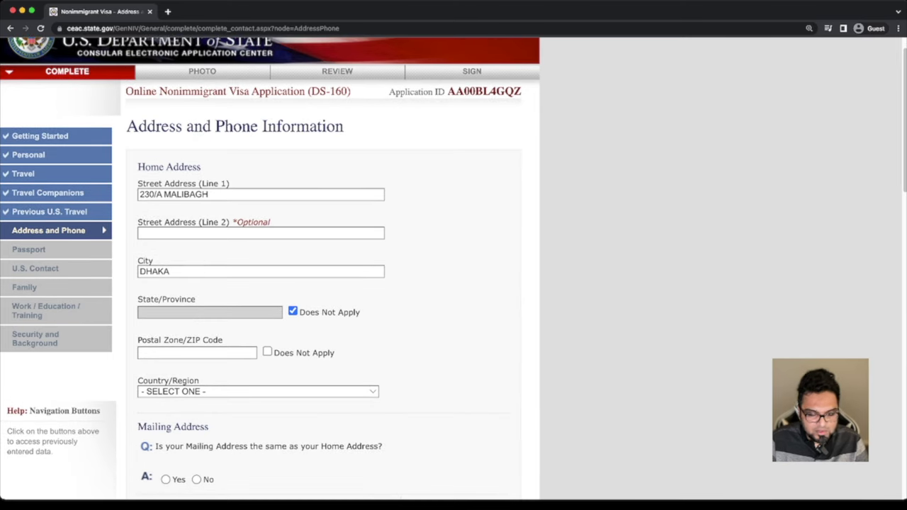
{"action": "key", "text": "Tab"}
{"action": "type", "text": "1219"}
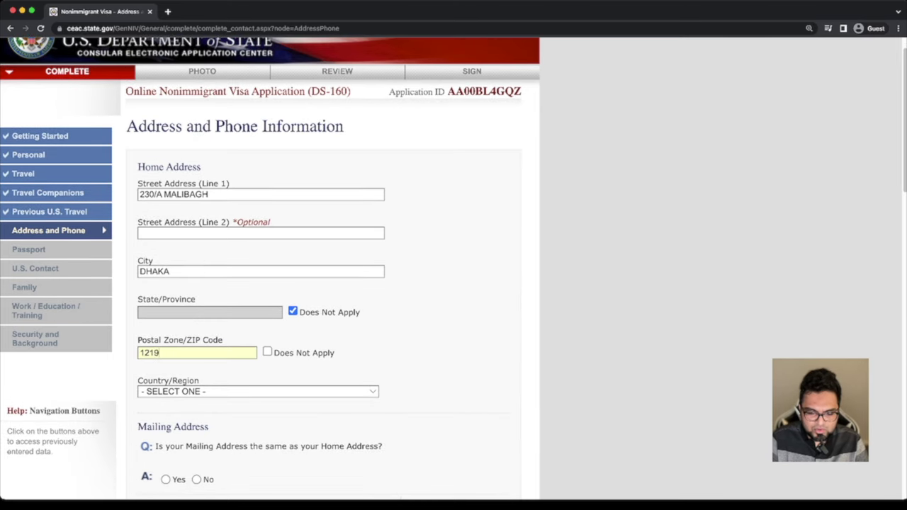
{"action": "key", "text": "BackSpace"}
{"action": "type", "text": "7"}
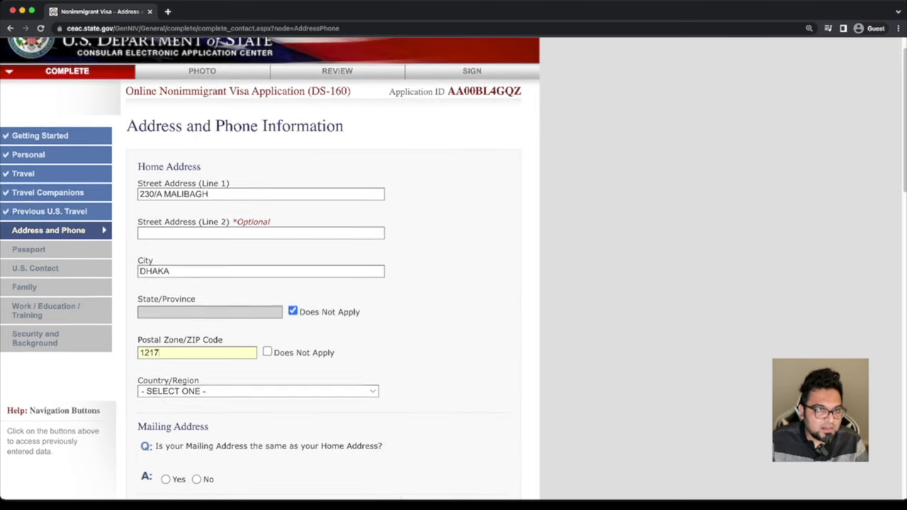
Set the home country to BANGLADESH and confirm the mailing address matches the home address
{"action": "scroll", "coordinate": [269, 283], "scroll_direction": "down", "scroll_amount": 2}
{"action": "scroll", "coordinate": [270, 283], "scroll_direction": "down", "scroll_amount": 1}
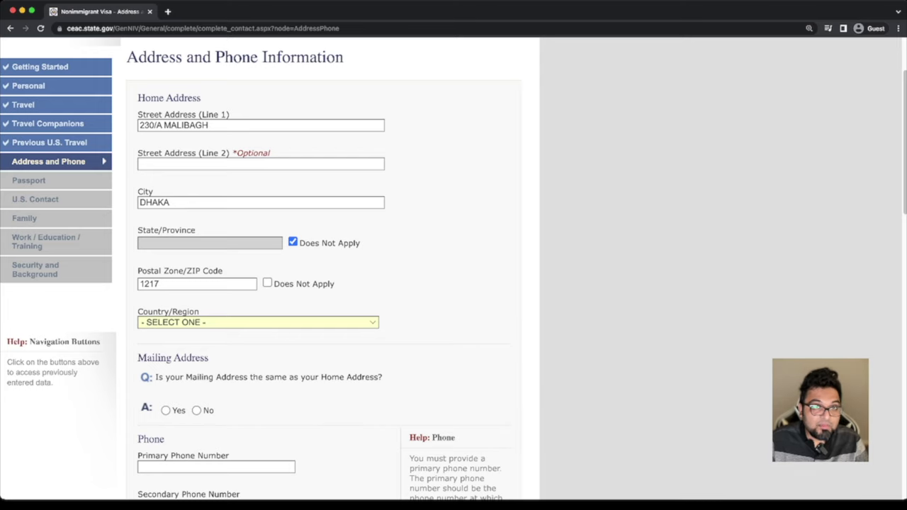
{"action": "type", "text": "ban"}
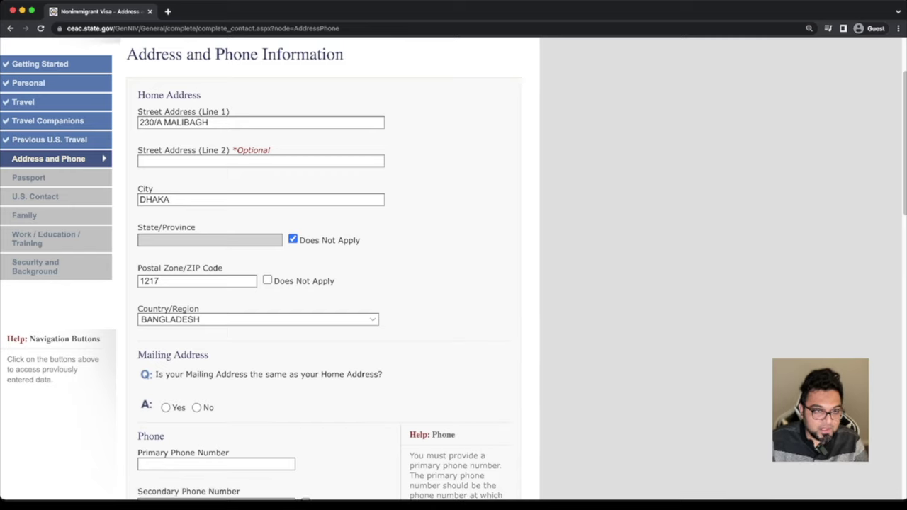
{"action": "scroll", "coordinate": [326, 284], "scroll_direction": "down", "scroll_amount": 3}
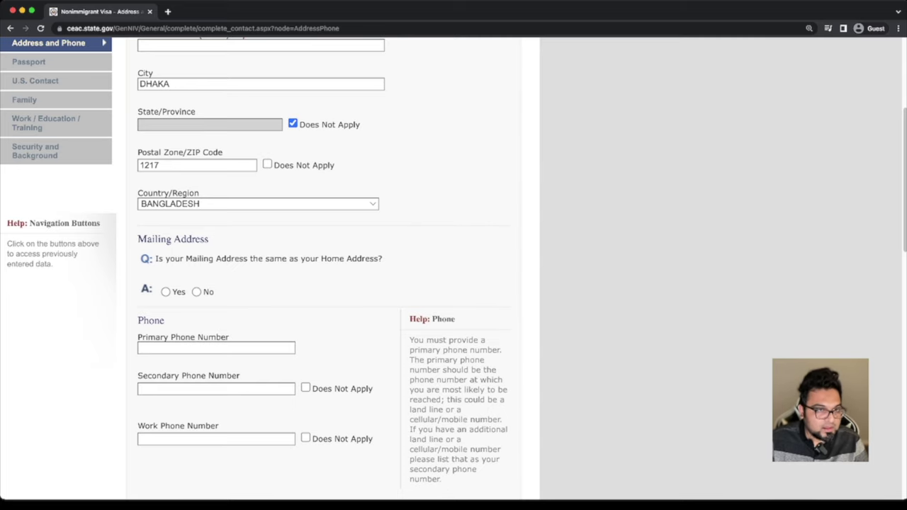
{"action": "left_click", "coordinate": [166, 292]}
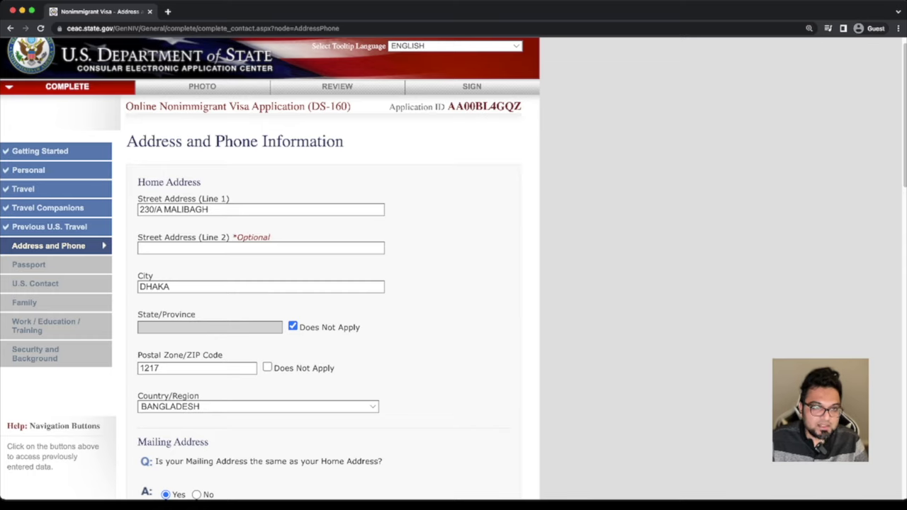
Enter the primary phone number with the +8801 country prefix
{"action": "scroll", "coordinate": [269, 284], "scroll_direction": "down", "scroll_amount": 2}
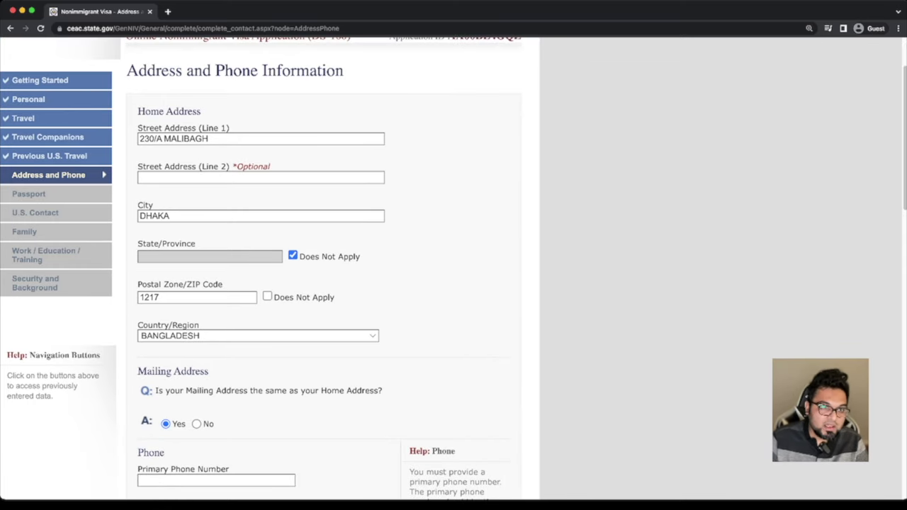
{"action": "scroll", "coordinate": [269, 284], "scroll_direction": "down", "scroll_amount": 2}
{"action": "scroll", "coordinate": [270, 284], "scroll_direction": "down", "scroll_amount": 4}
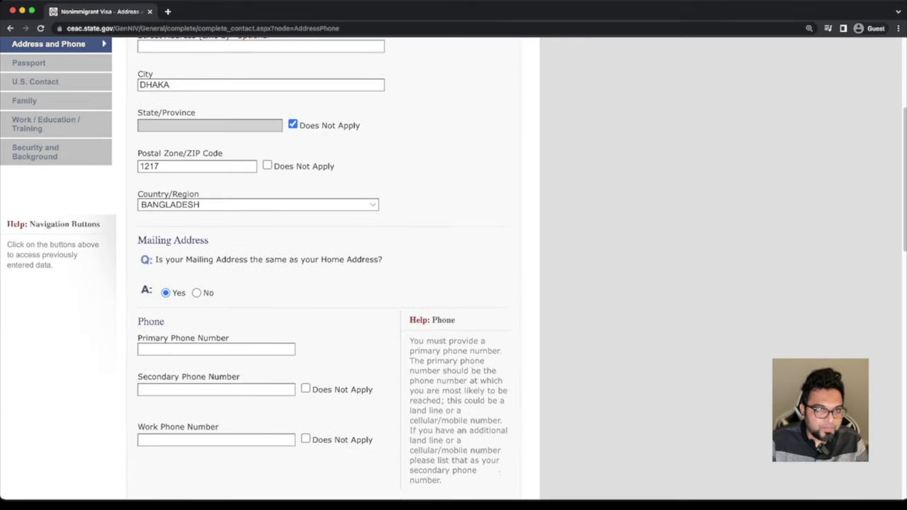
{"action": "left_click", "coordinate": [216, 298]}
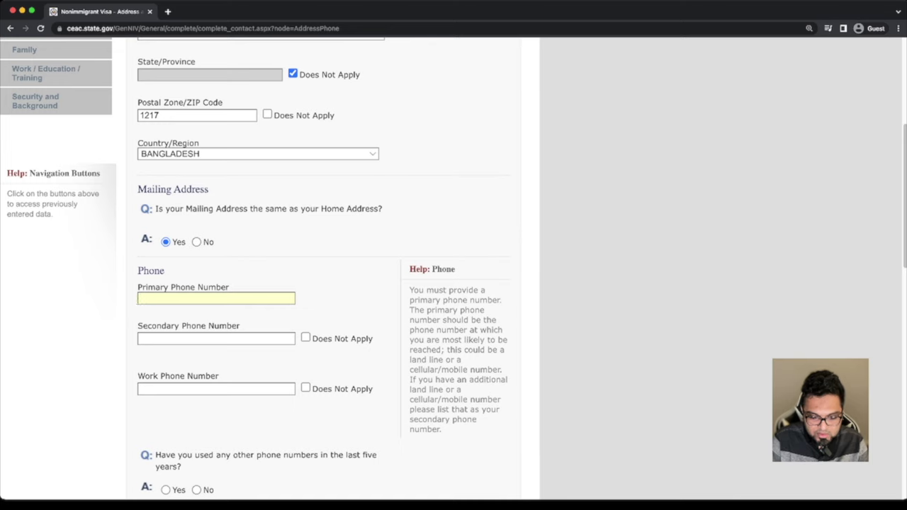
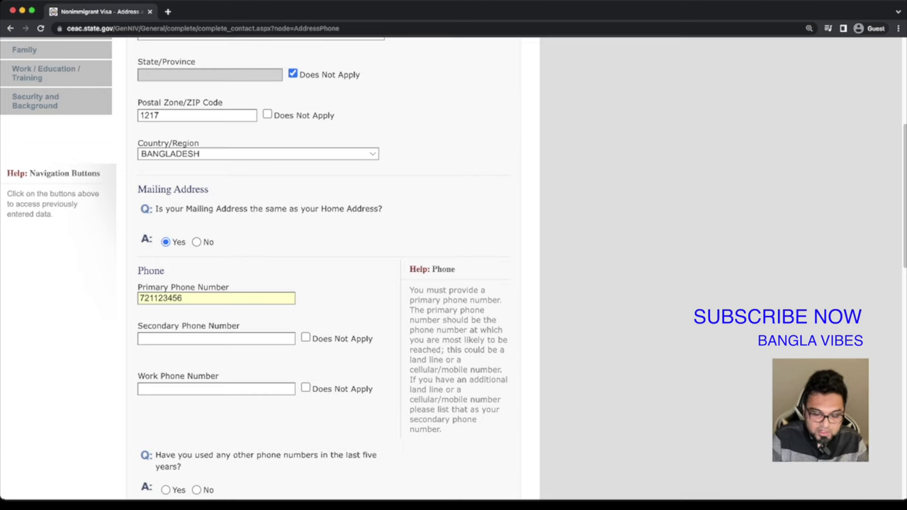
{"action": "left_click", "coordinate": [140, 298]}
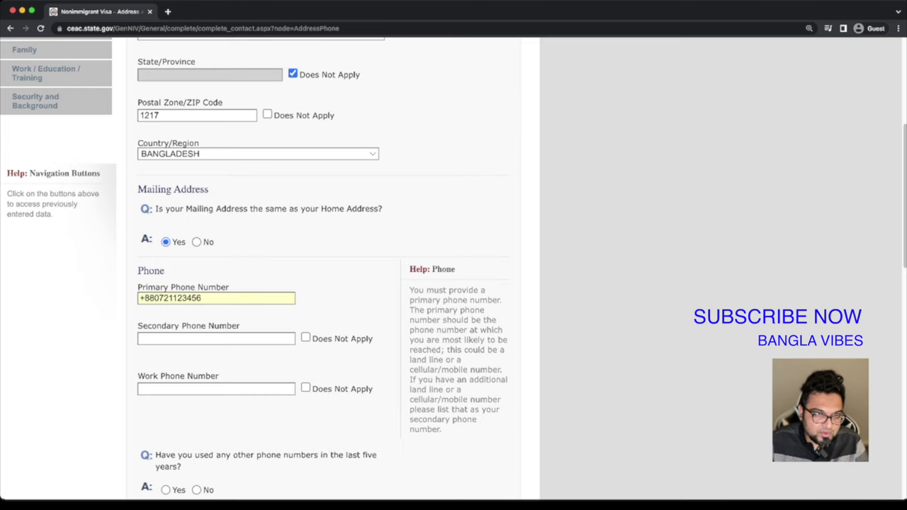
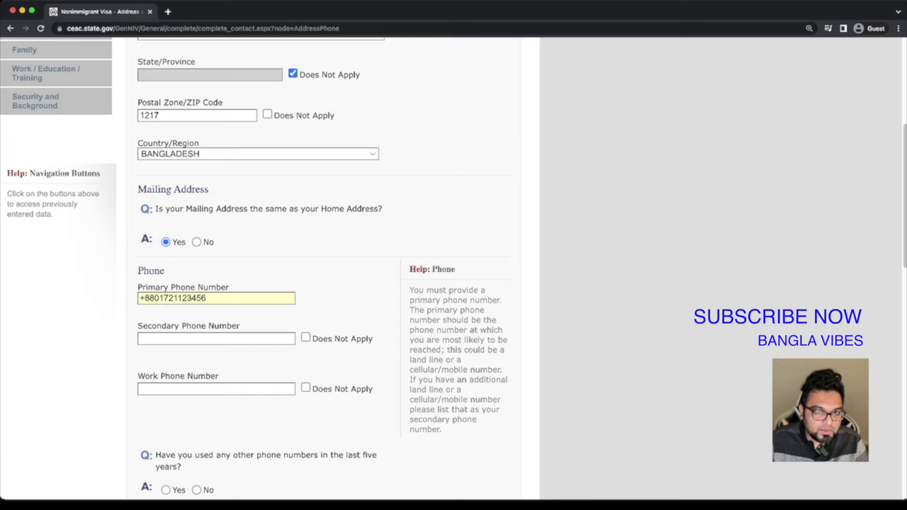
Mark secondary and work phones as Does Not Apply and add one additional phone number
{"action": "scroll", "coordinate": [326, 283], "scroll_direction": "down", "scroll_amount": 2}
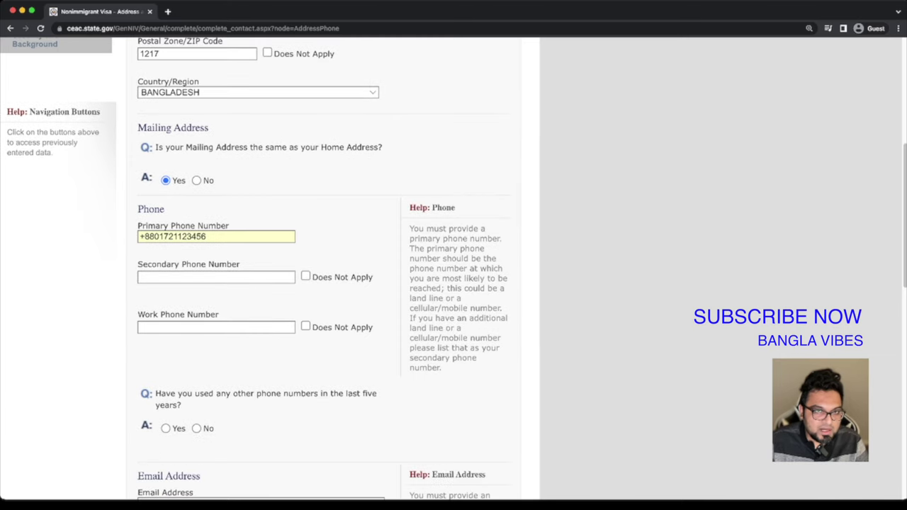
{"action": "left_click", "coordinate": [305, 277]}
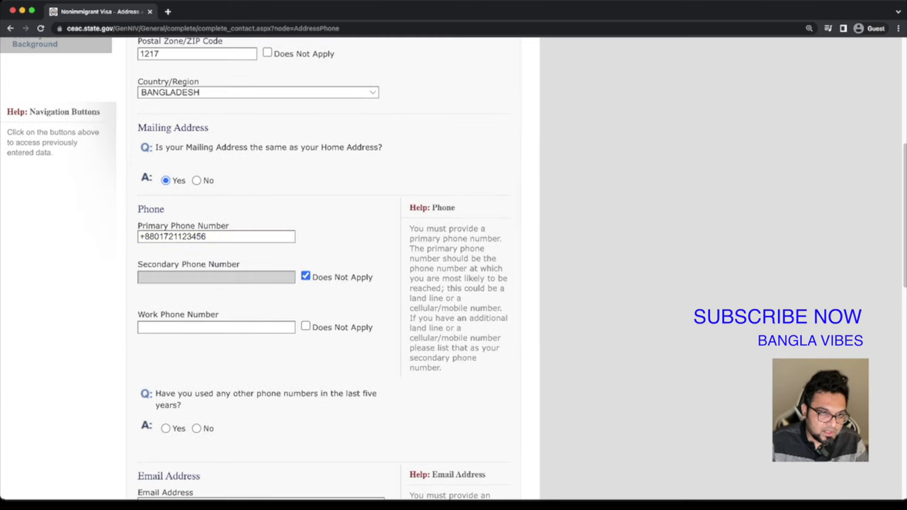
{"action": "left_click", "coordinate": [305, 327]}
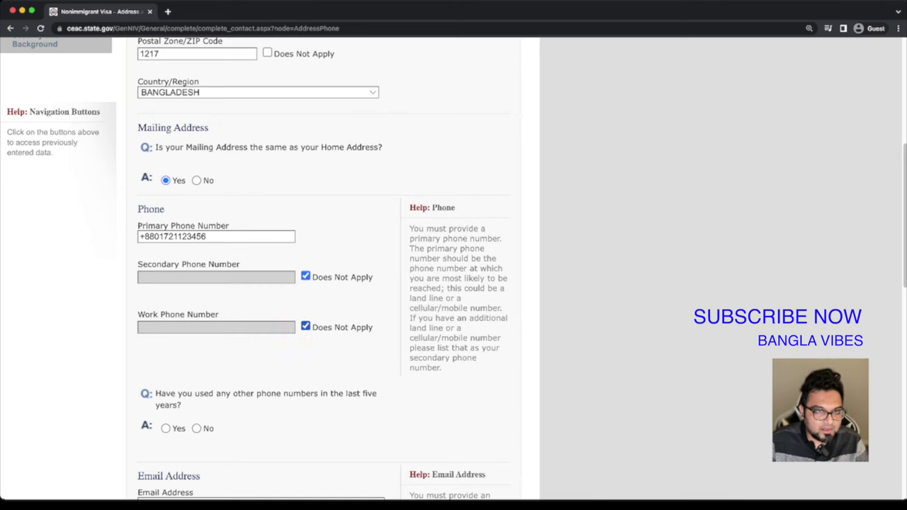
{"action": "scroll", "coordinate": [326, 283], "scroll_direction": "down", "scroll_amount": 2}
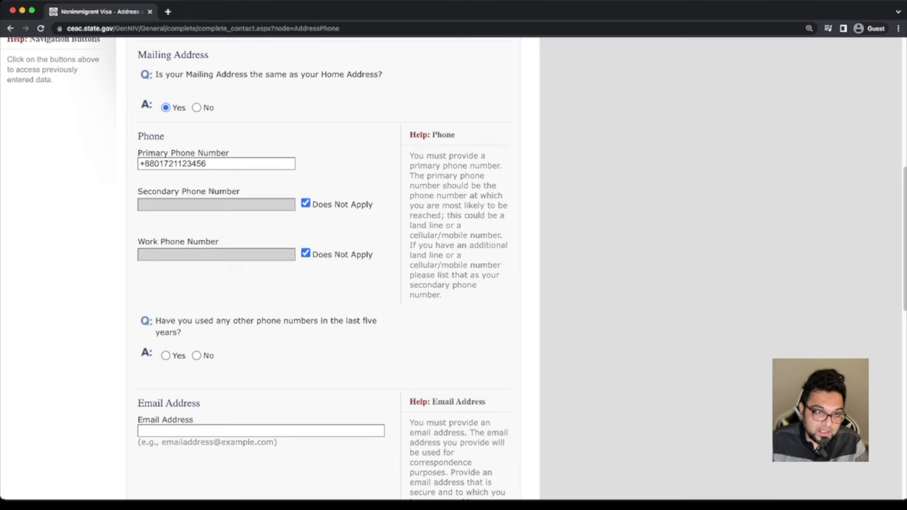
{"action": "left_click", "coordinate": [165, 355]}
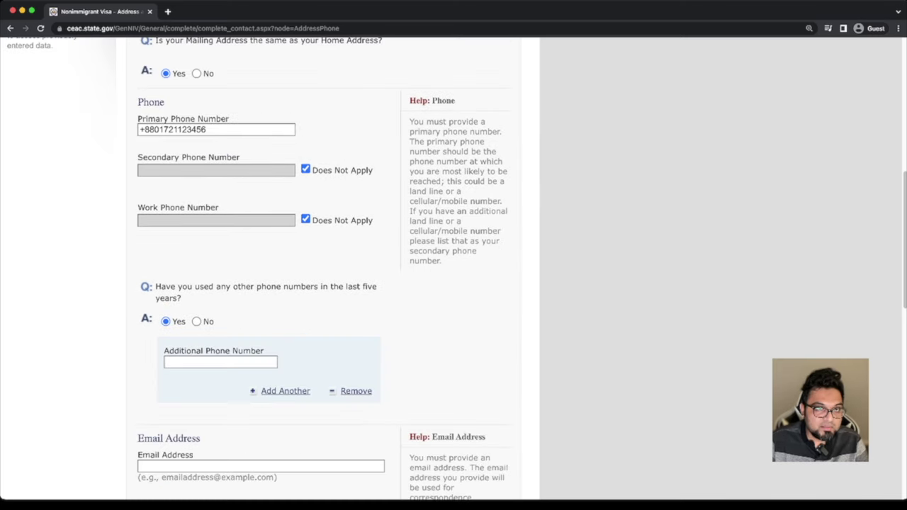
{"action": "left_click_drag", "start_coordinate": [206, 129], "coordinate": [139, 129]}
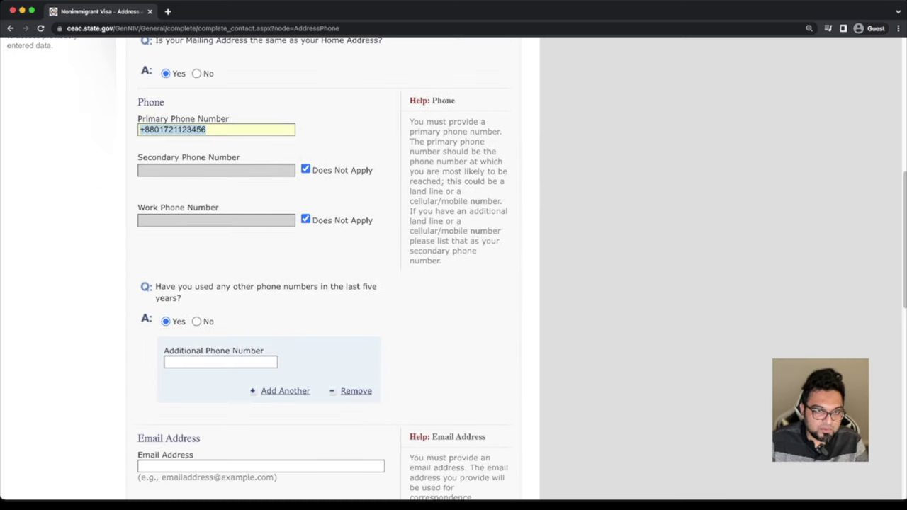
{"action": "key", "text": "super+c"}
{"action": "left_click", "coordinate": [220, 361]}
{"action": "key", "text": "super+v"}
{"action": "key", "text": "BackSpace"}
{"action": "type", "text": "7"}
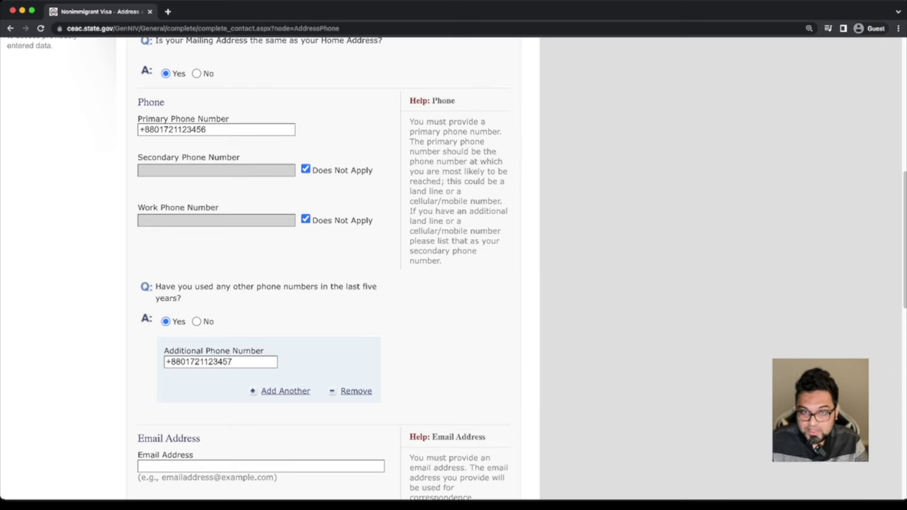
{"action": "scroll", "coordinate": [319, 269], "scroll_direction": "down", "scroll_amount": 3}
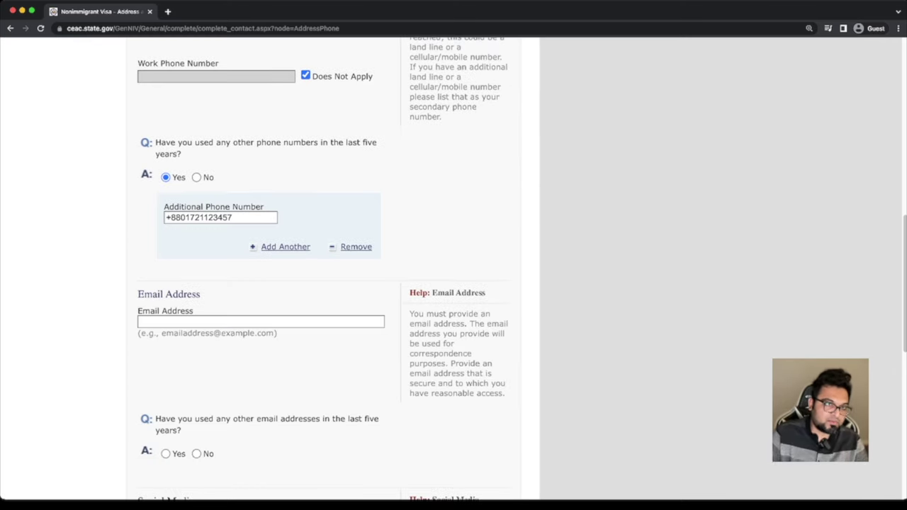
Enter the applicant's email address and answer No to other emails used in the last five years
{"action": "left_click", "coordinate": [141, 322]}
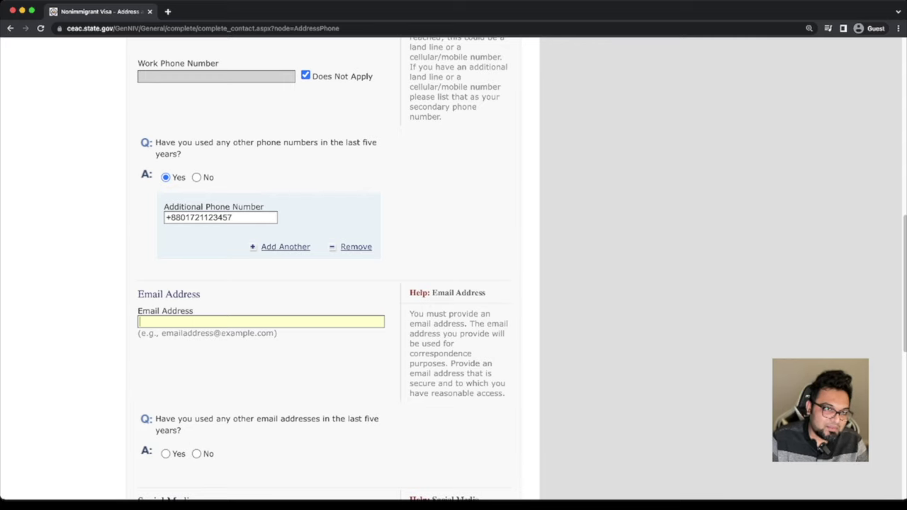
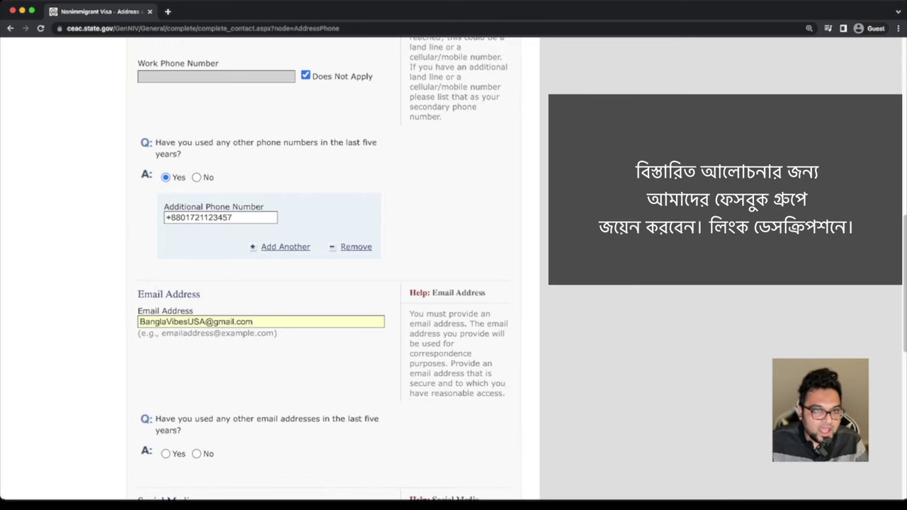
{"action": "scroll", "coordinate": [318, 284], "scroll_direction": "down", "scroll_amount": 2}
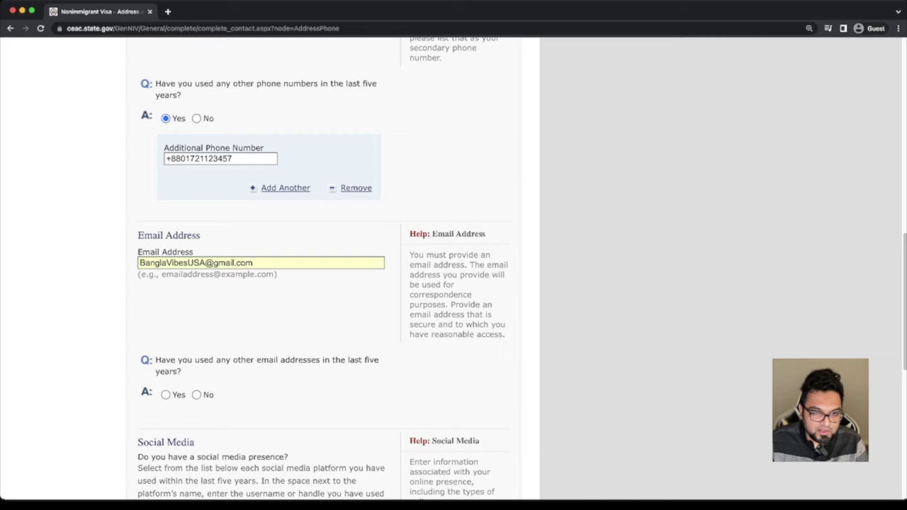
{"action": "left_click", "coordinate": [196, 395]}
{"action": "scroll", "coordinate": [196, 395], "scroll_direction": "up", "scroll_amount": 3}
{"action": "scroll", "coordinate": [323, 284], "scroll_direction": "down", "scroll_amount": 2}
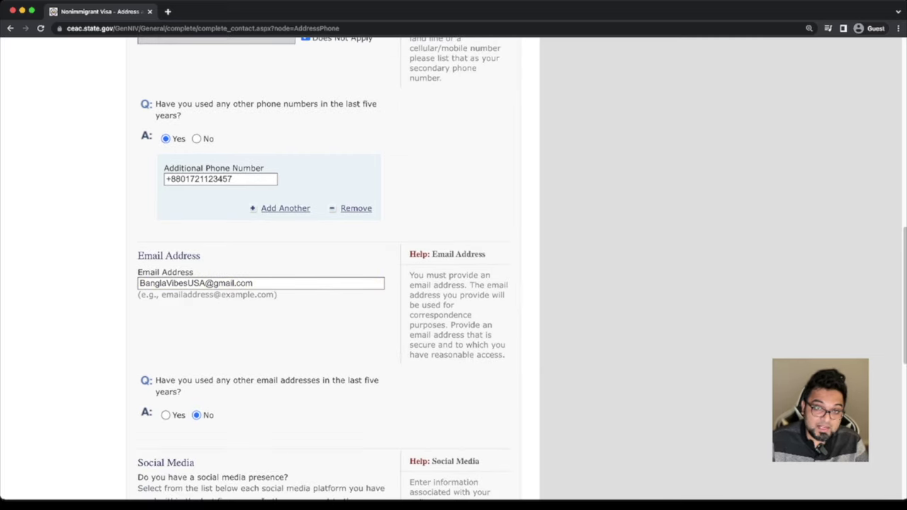
{"action": "scroll", "coordinate": [323, 283], "scroll_direction": "down", "scroll_amount": 4}
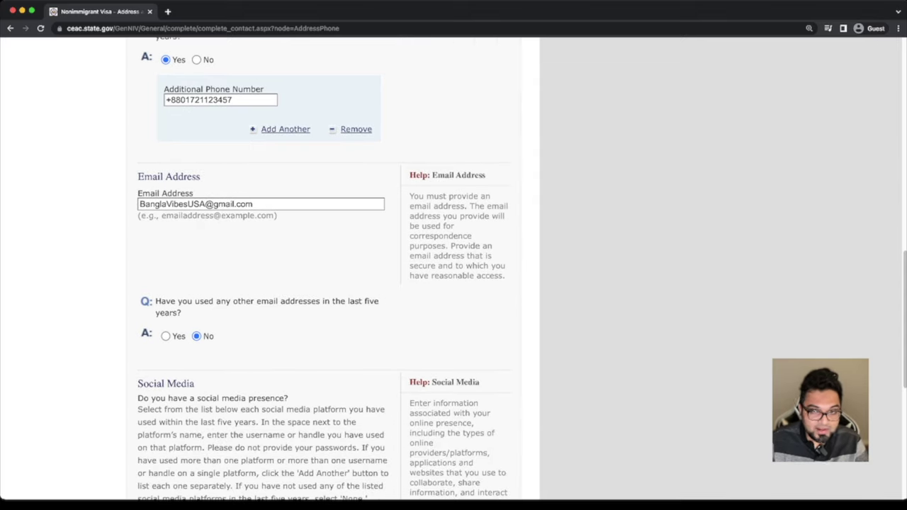
{"action": "scroll", "coordinate": [323, 284], "scroll_direction": "down", "scroll_amount": 2}
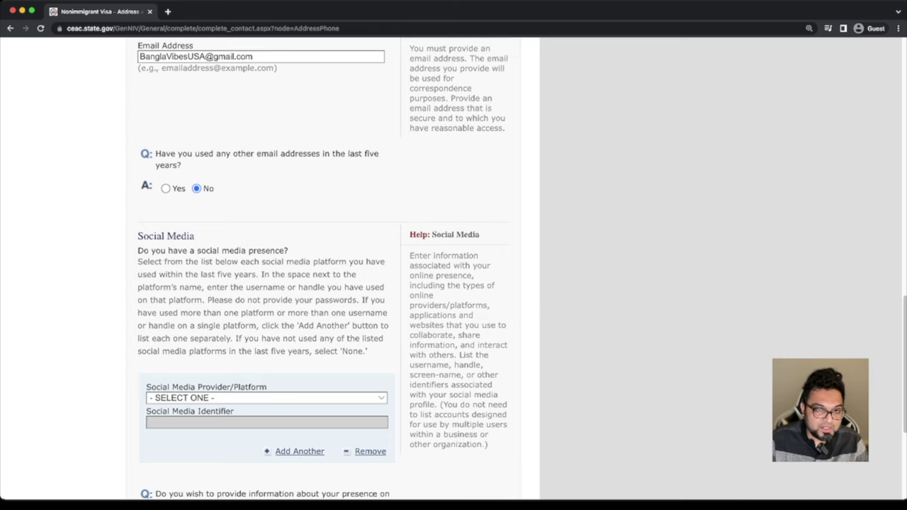
Choose FACEBOOK as the social media platform and enter the full Facebook profile URL as identifier
{"action": "scroll", "coordinate": [326, 284], "scroll_direction": "down", "scroll_amount": 2}
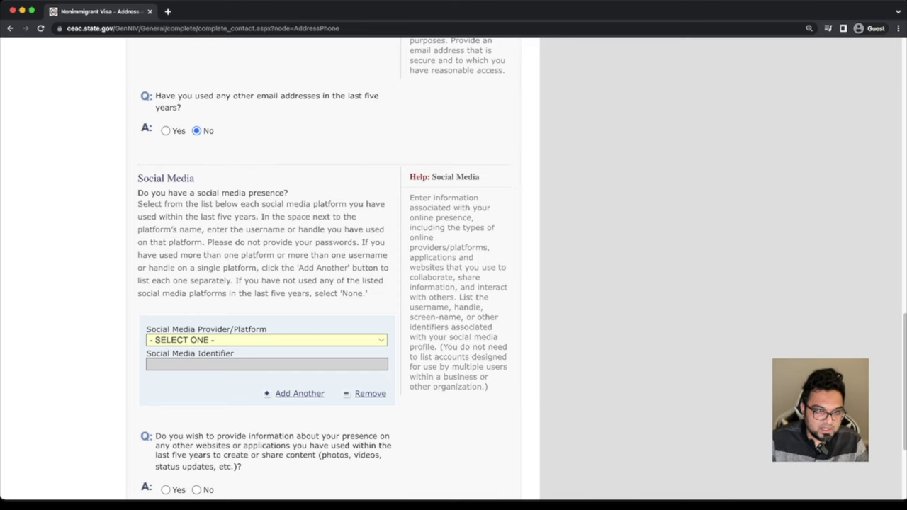
{"action": "key", "text": "f"}
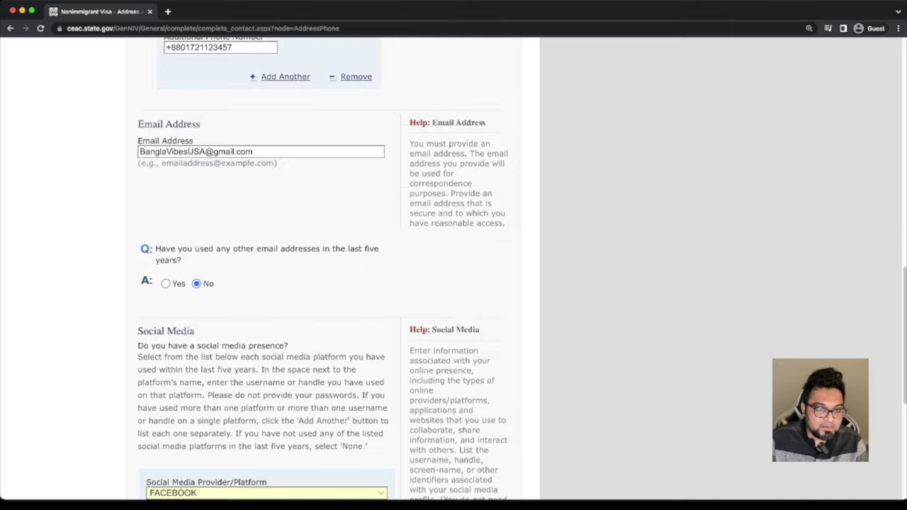
{"action": "scroll", "coordinate": [326, 283], "scroll_direction": "down", "scroll_amount": 3}
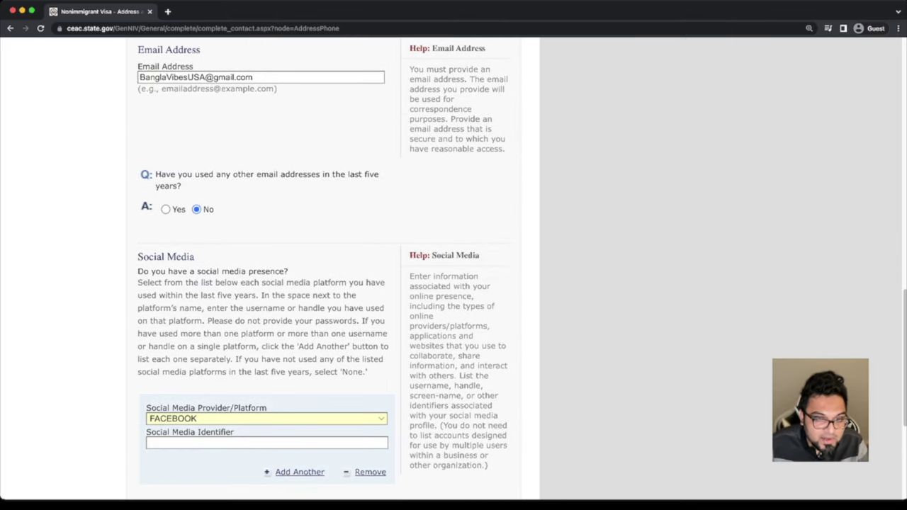
{"action": "left_click", "coordinate": [267, 442]}
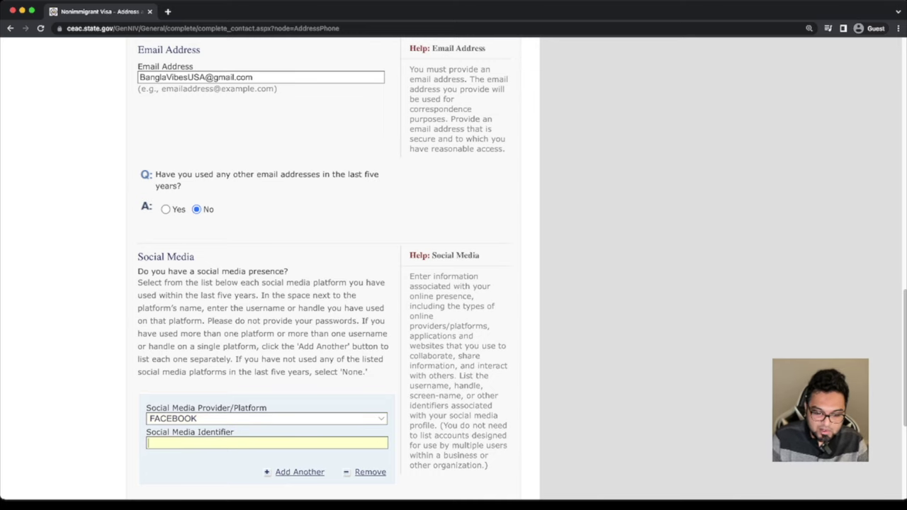
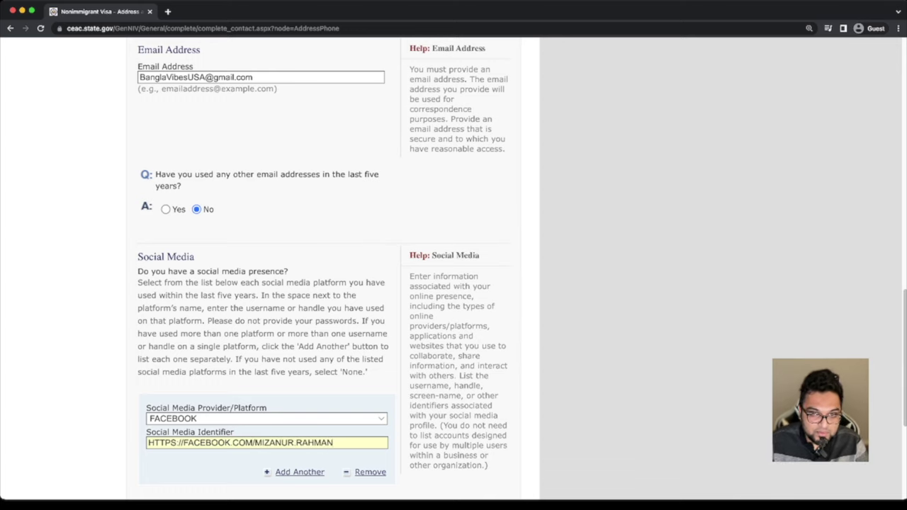
{"action": "scroll", "coordinate": [521, 273], "scroll_direction": "down", "scroll_amount": 1}
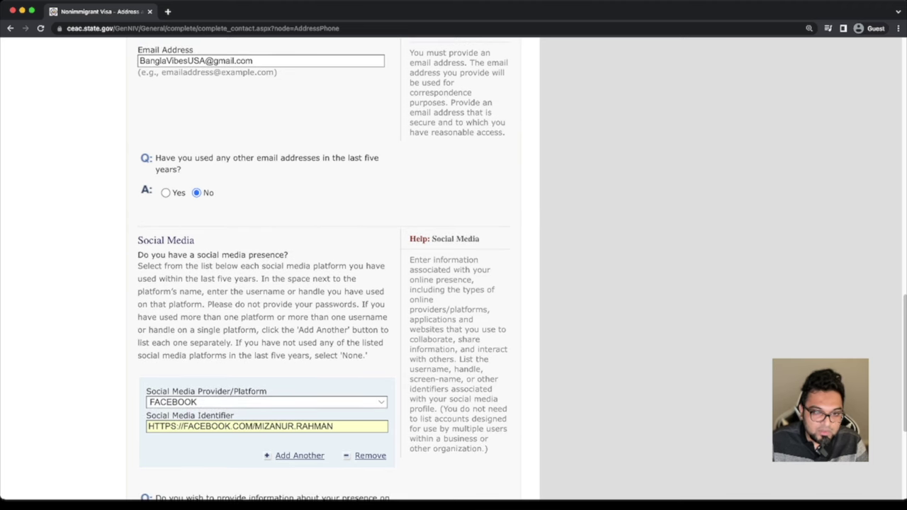
{"action": "left_click_drag", "start_coordinate": [255, 426], "coordinate": [148, 426]}
{"action": "key", "text": "BackSpace"}
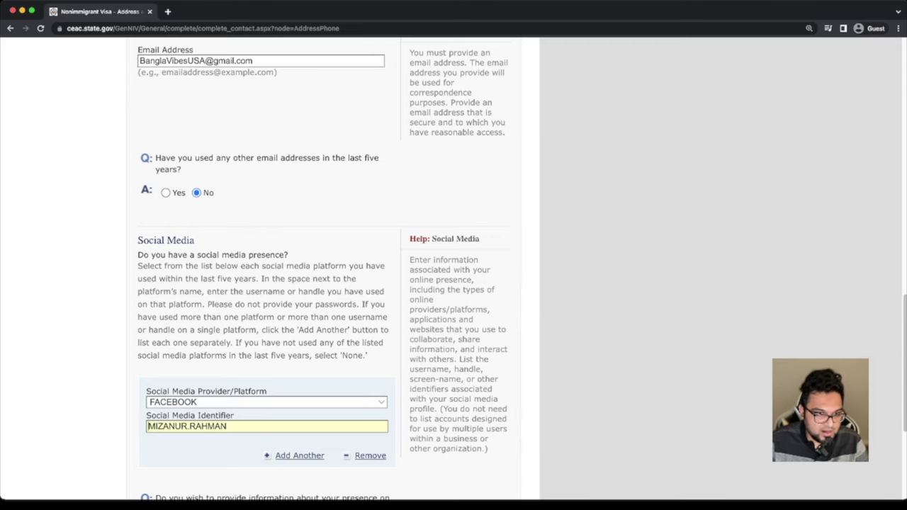
{"action": "key", "text": "super+z"}
Answer No to having a presence on other websites or applications
{"action": "scroll", "coordinate": [318, 269], "scroll_direction": "down", "scroll_amount": 2}
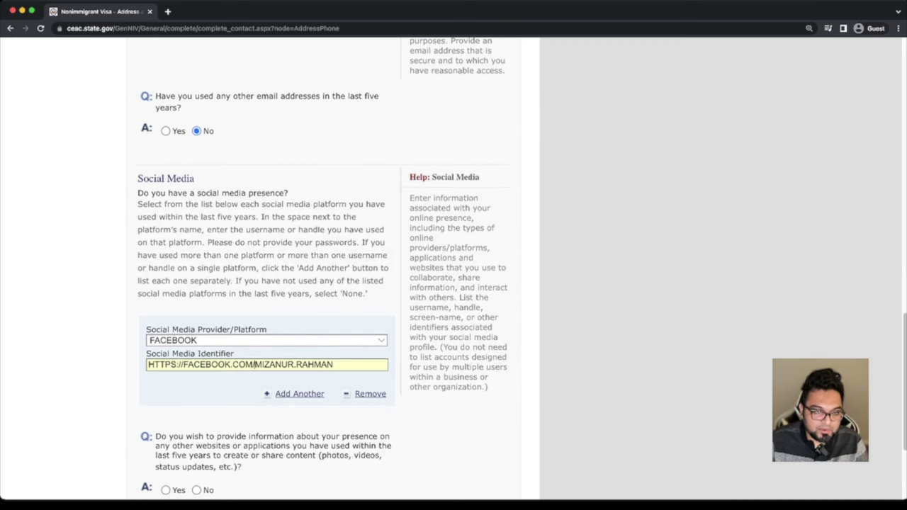
{"action": "scroll", "coordinate": [254, 364], "scroll_direction": "down", "scroll_amount": 3}
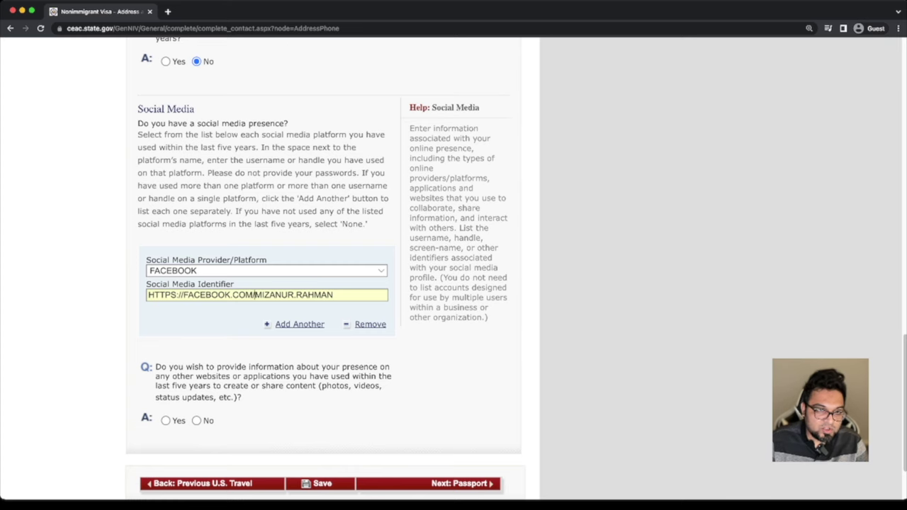
{"action": "scroll", "coordinate": [255, 291], "scroll_direction": "down", "scroll_amount": 1}
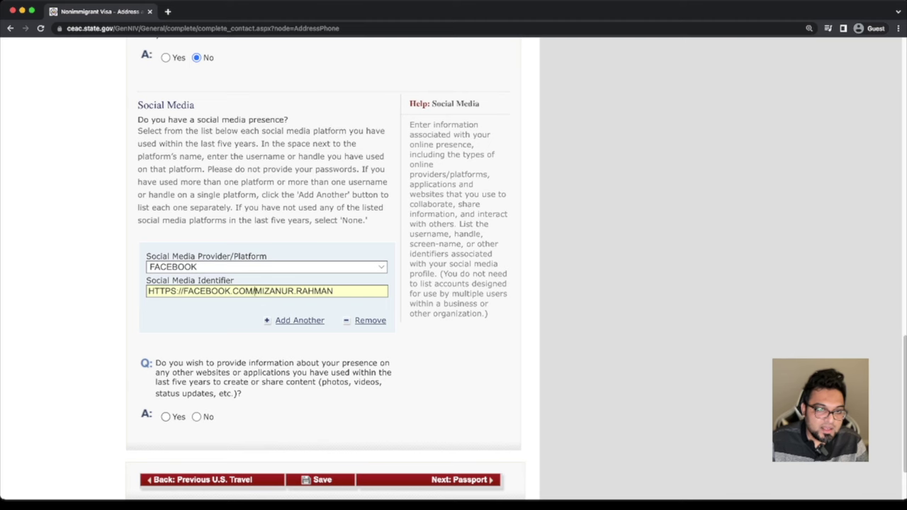
{"action": "left_click", "coordinate": [165, 417]}
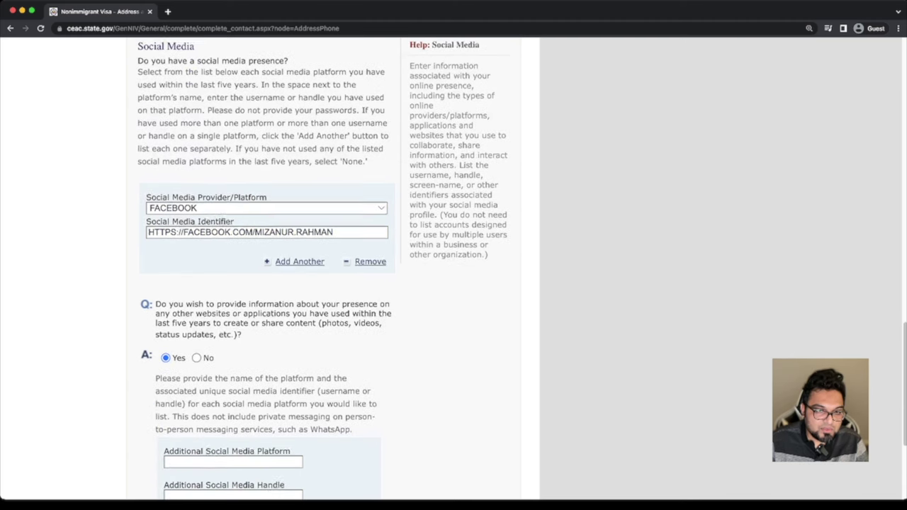
{"action": "scroll", "coordinate": [326, 270], "scroll_direction": "down", "scroll_amount": 3}
{"action": "scroll", "coordinate": [325, 269], "scroll_direction": "up", "scroll_amount": 2}
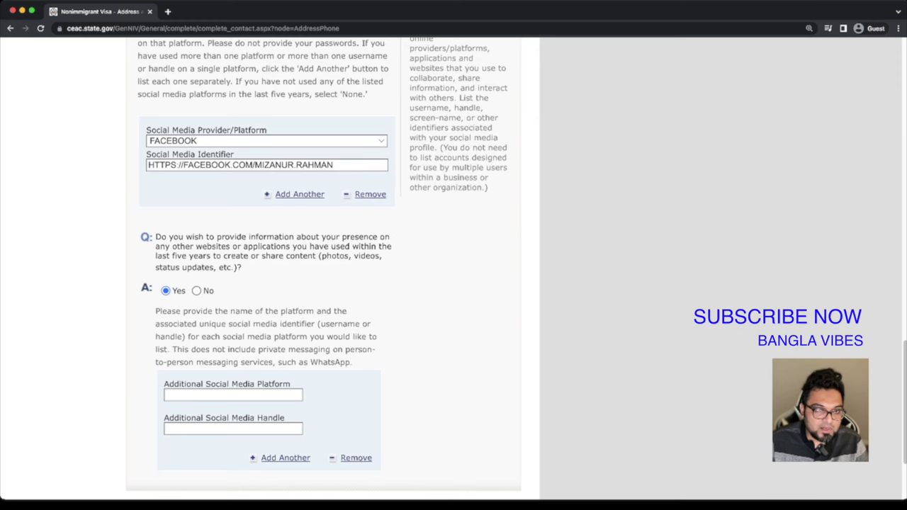
{"action": "left_click", "coordinate": [196, 290]}
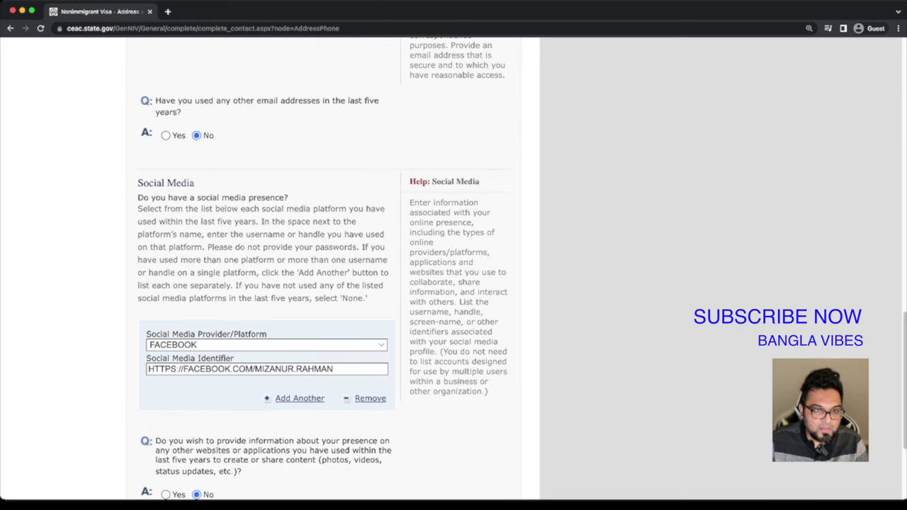
{"action": "scroll", "coordinate": [326, 270], "scroll_direction": "down", "scroll_amount": 2}
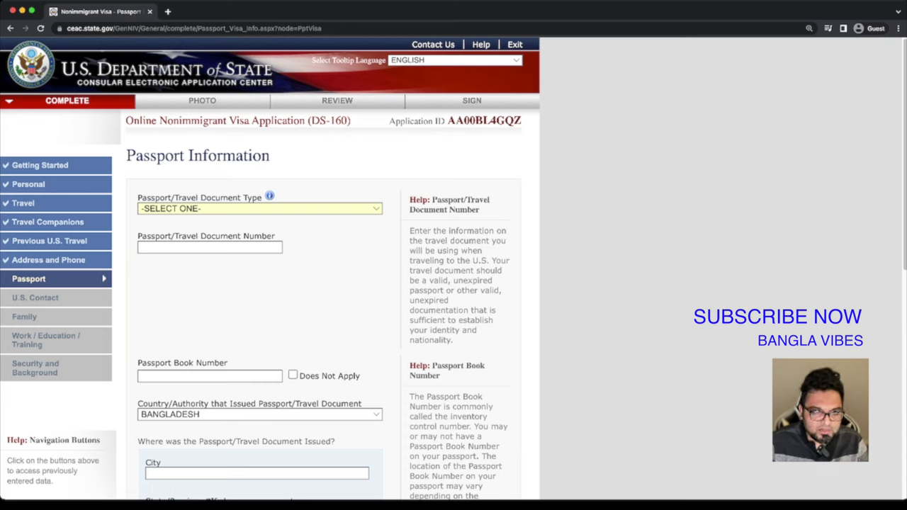
Set passport type to REGULAR, enter the passport number, and mark book number Does Not Apply
{"action": "key", "text": "Down"}
{"action": "key", "text": "Tab"}
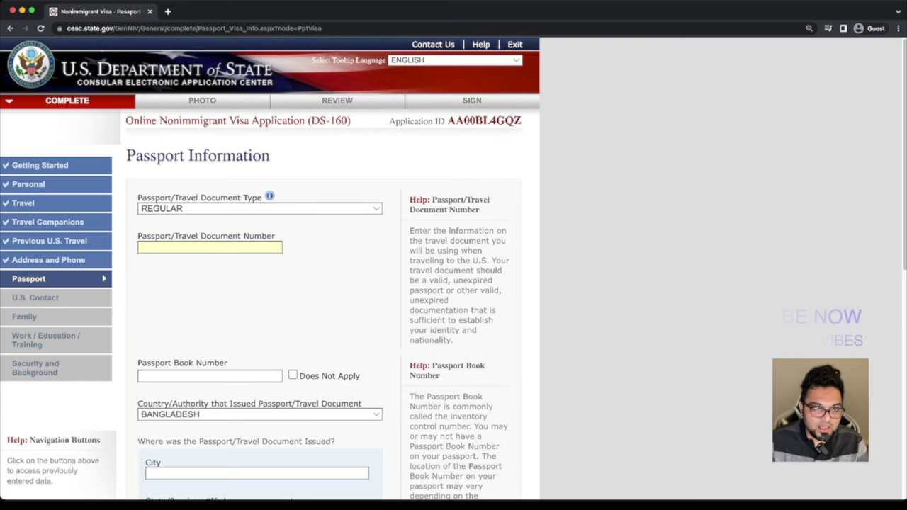
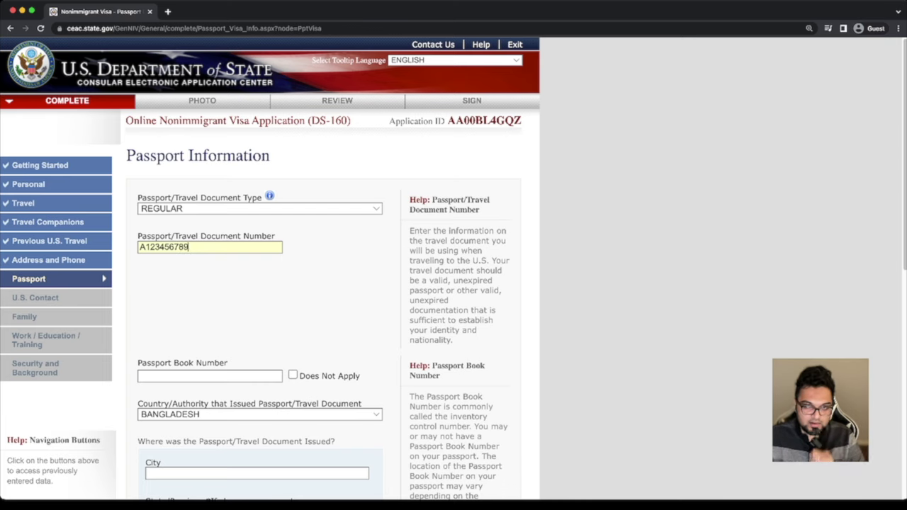
{"action": "key", "text": "BackSpace"}
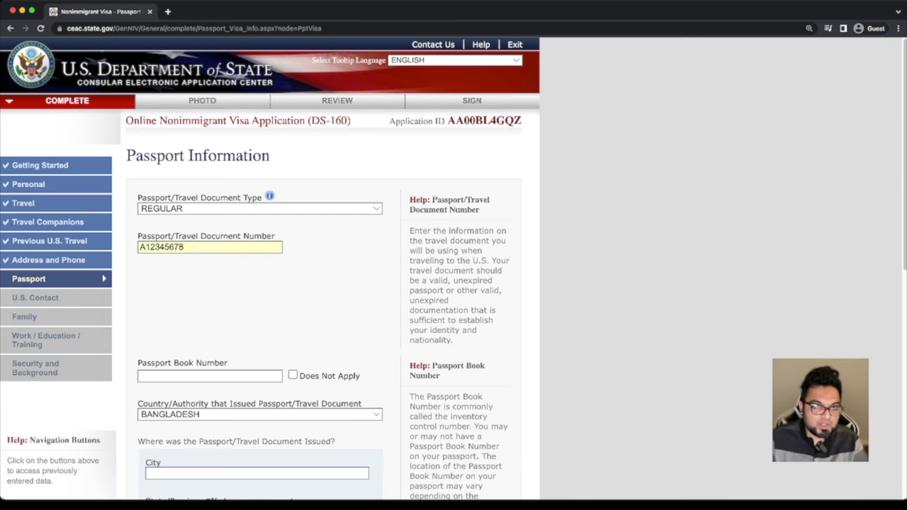
{"action": "scroll", "coordinate": [454, 269], "scroll_direction": "down", "scroll_amount": 2}
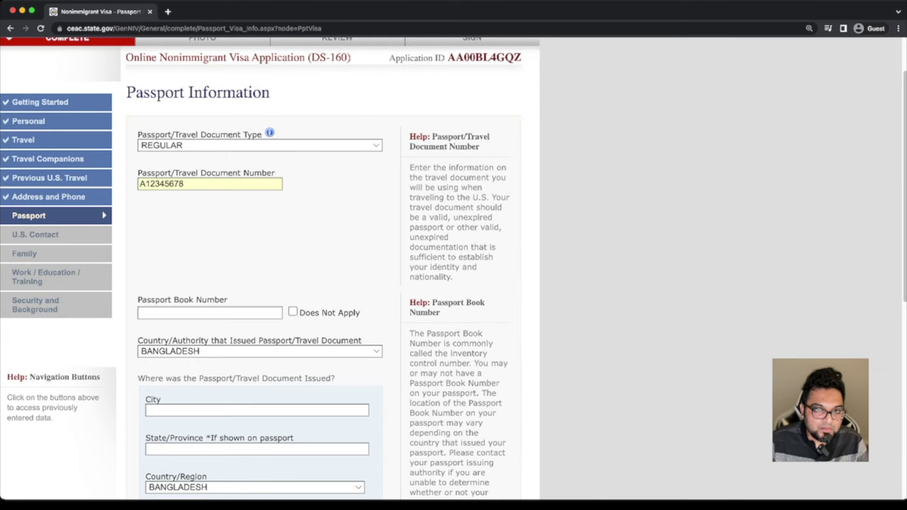
{"action": "left_click", "coordinate": [293, 312]}
{"action": "left_click", "coordinate": [293, 311]}
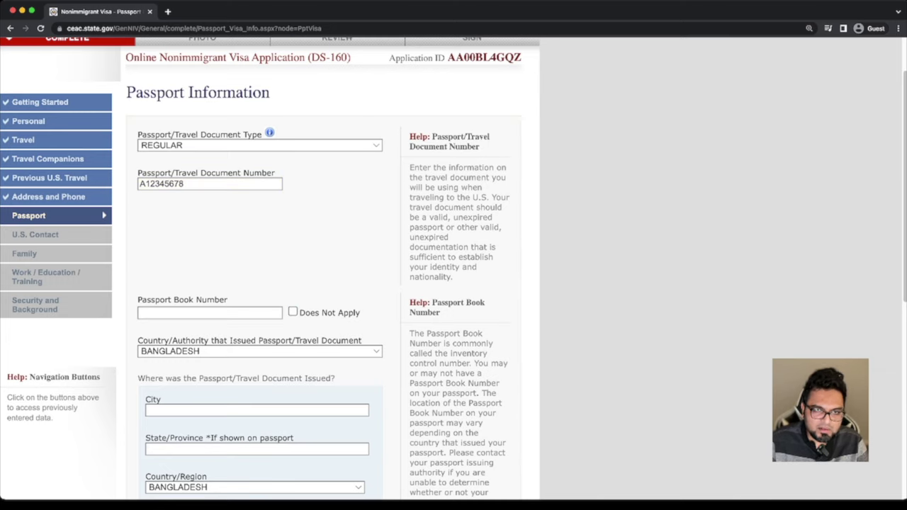
{"action": "left_click", "coordinate": [293, 312]}
Enter DHAKA as the issuing city and 01 FEB 2022 as the issuance date
{"action": "scroll", "coordinate": [326, 284], "scroll_direction": "down", "scroll_amount": 2}
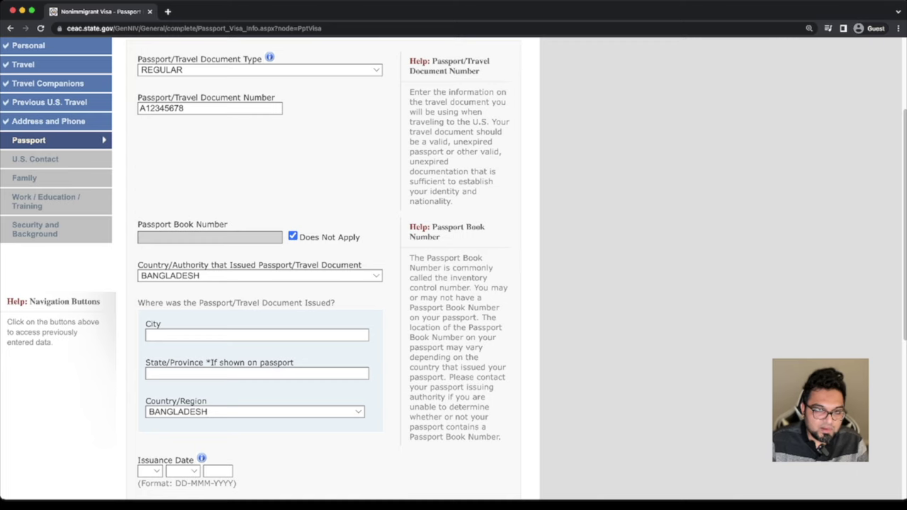
{"action": "scroll", "coordinate": [326, 283], "scroll_direction": "down", "scroll_amount": 2}
{"action": "left_click", "coordinate": [213, 279]}
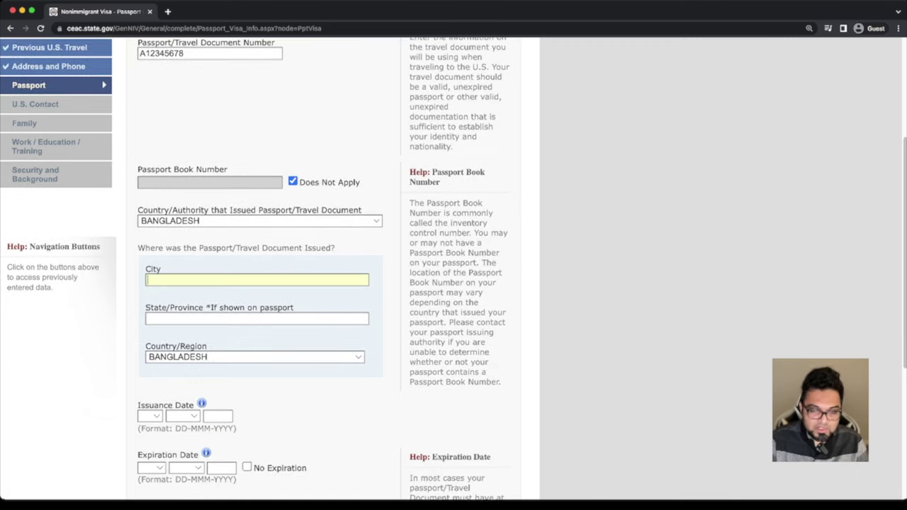
{"action": "type", "text": "DHAKA"}
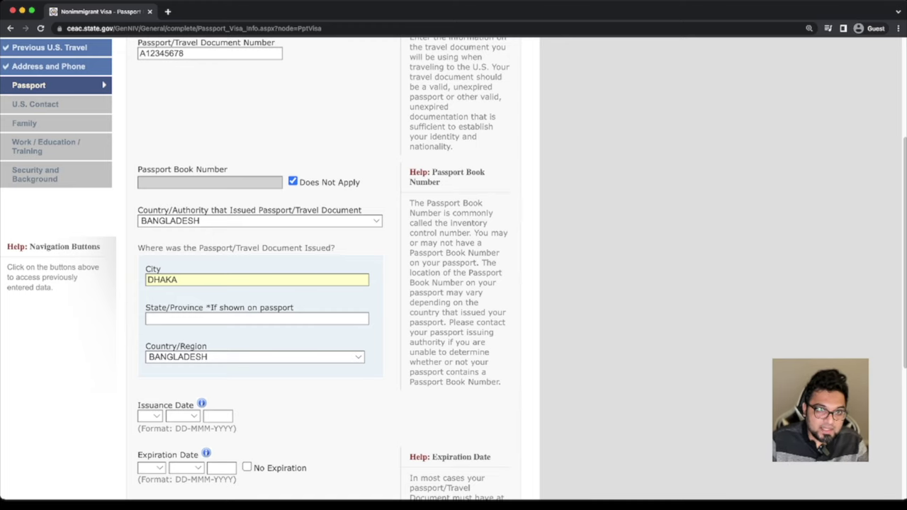
{"action": "left_click", "coordinate": [256, 319]}
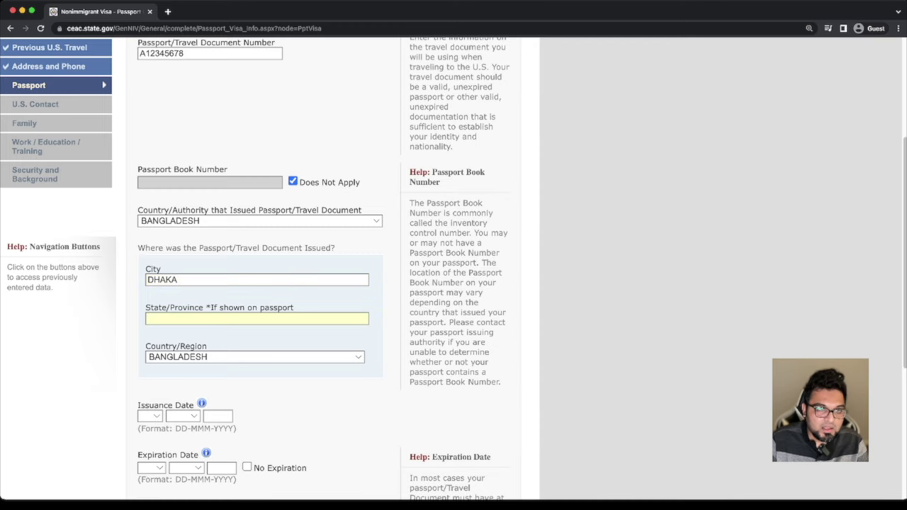
{"action": "scroll", "coordinate": [326, 269], "scroll_direction": "down", "scroll_amount": 4}
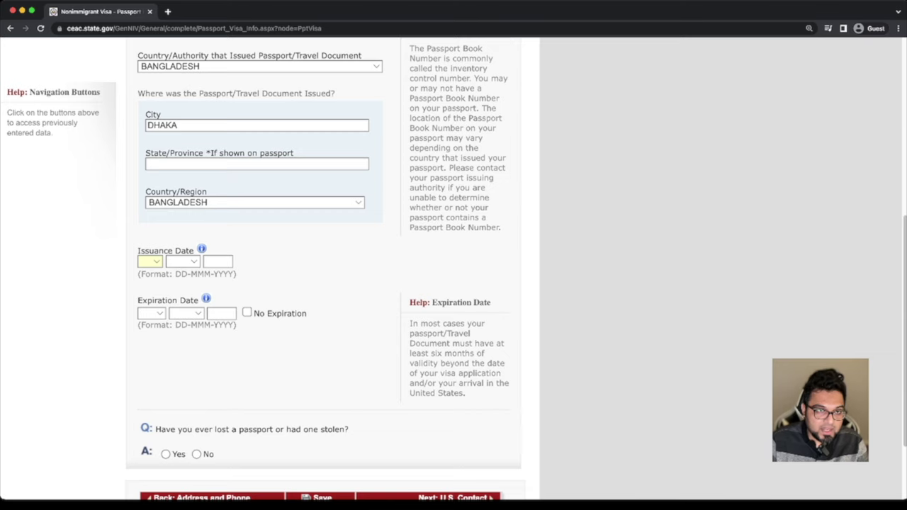
{"action": "type", "text": "01"}
{"action": "key", "text": "Tab"}
{"action": "type", "text": "feb"}
{"action": "key", "text": "Tab"}
{"action": "type", "text": "20"}
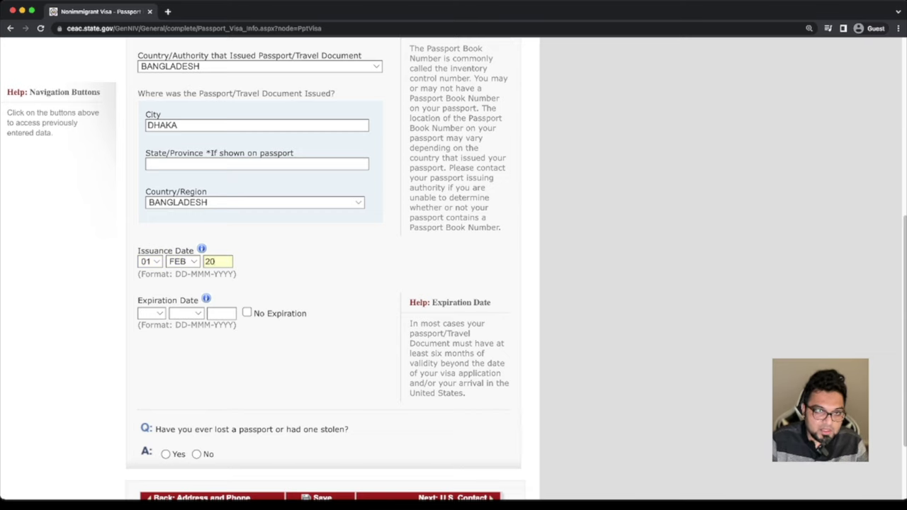
{"action": "type", "text": "22"}
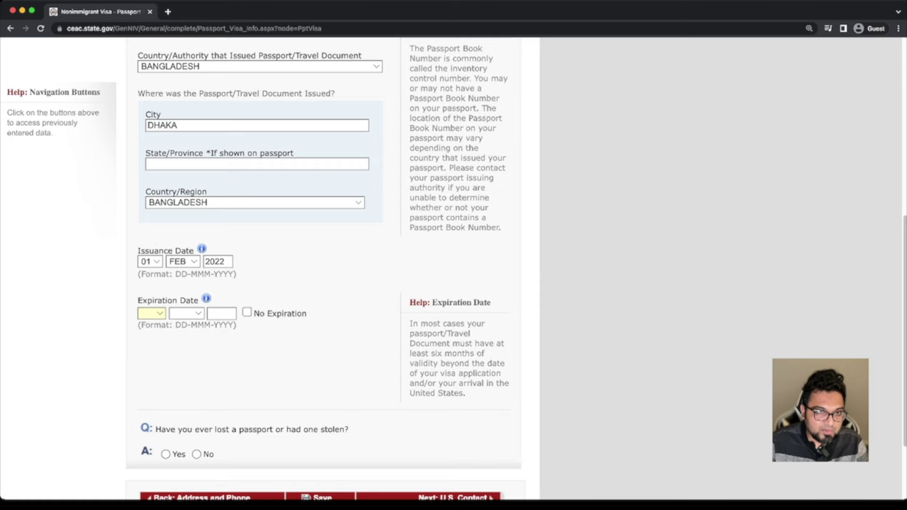
Set the passport expiration date to 01 FEB 2032 and answer No to ever losing a passport
{"action": "type", "text": "01"}
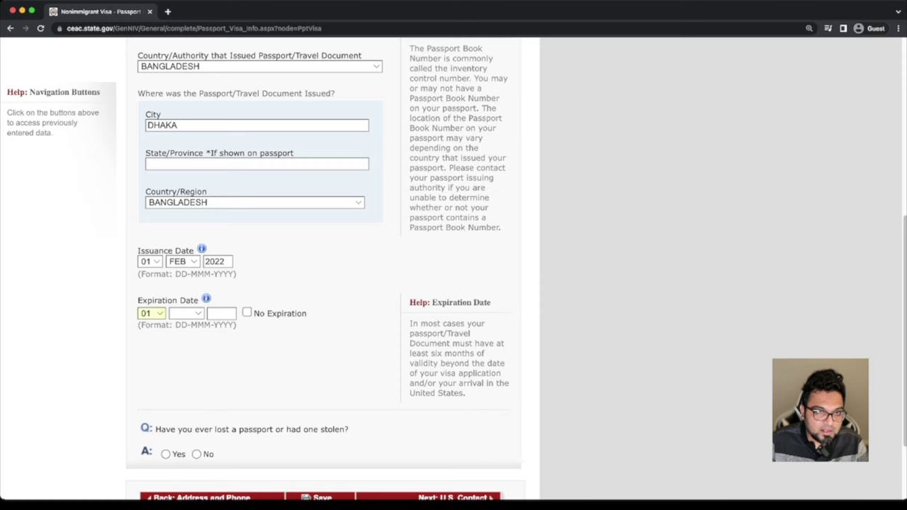
{"action": "type", "text": "feb"}
{"action": "key", "text": "Tab"}
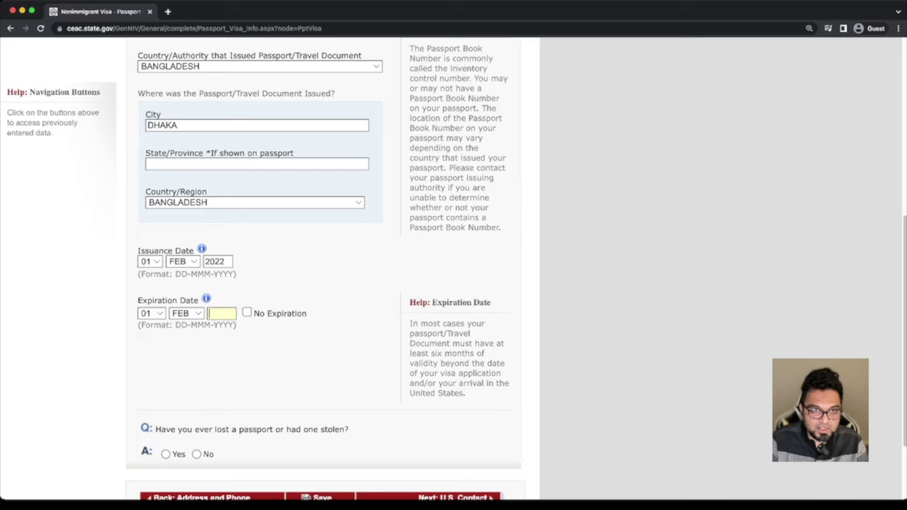
{"action": "type", "text": "2032"}
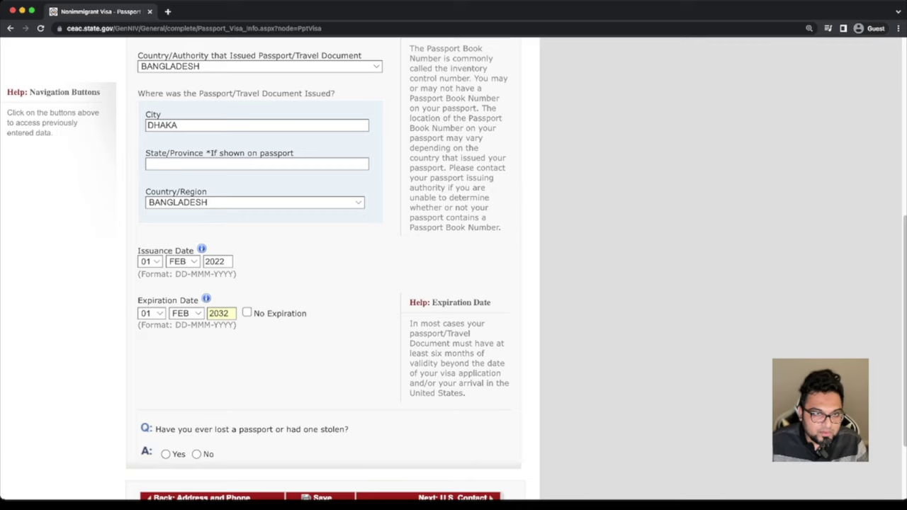
{"action": "scroll", "coordinate": [326, 269], "scroll_direction": "down", "scroll_amount": 2}
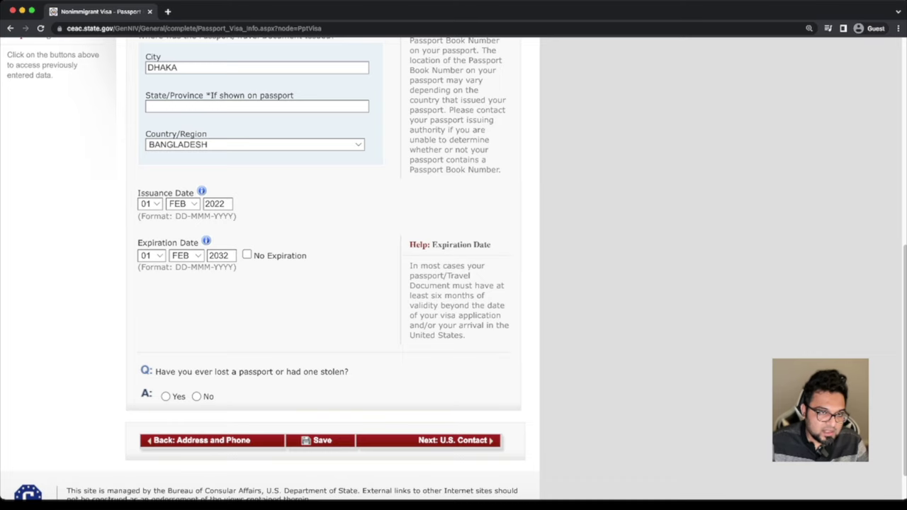
{"action": "left_click", "coordinate": [196, 396]}
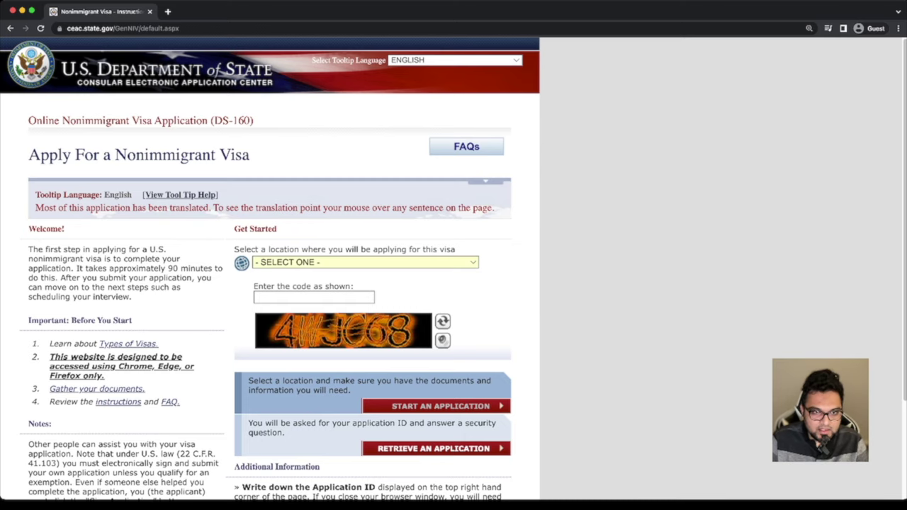
Select BANGLADESH, DHAKA as the location and enter the on-screen verification code
{"action": "left_click", "coordinate": [365, 262]}
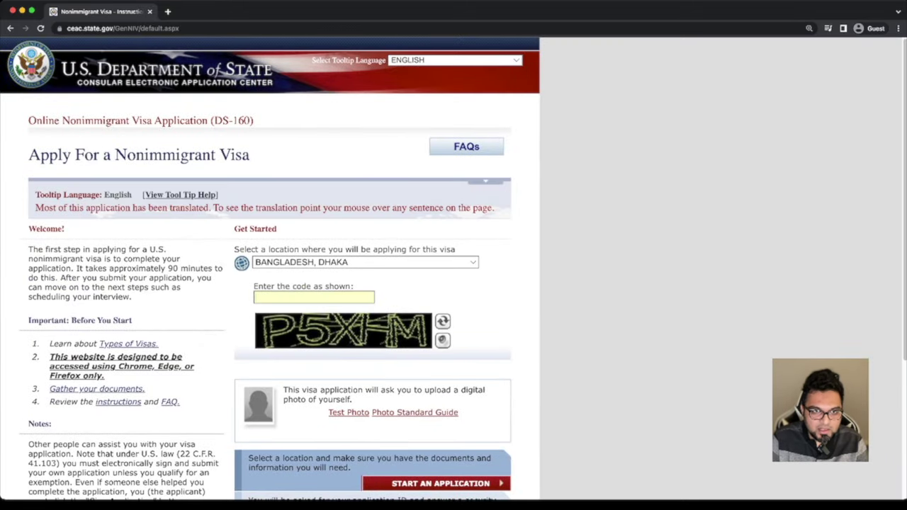
{"action": "type", "text": "P"}
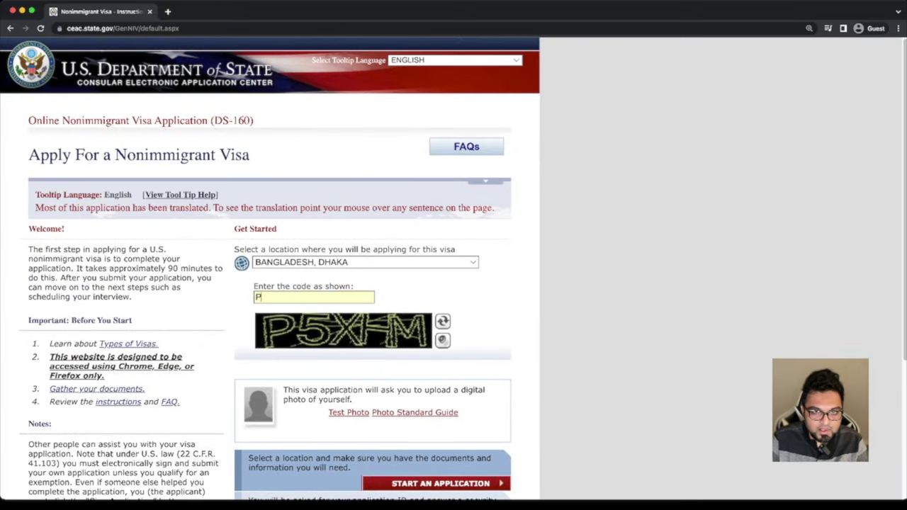
{"action": "type", "text": "5XH"}
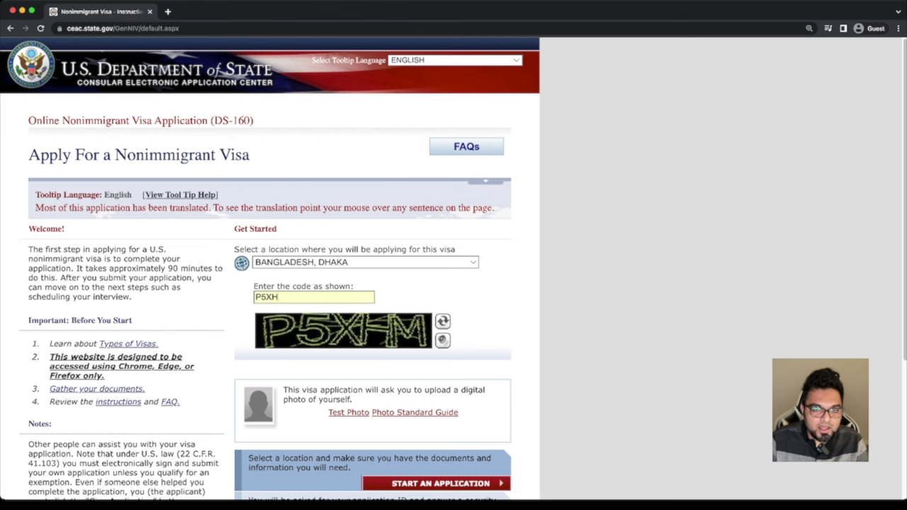
{"action": "type", "text": "M"}
{"action": "scroll", "coordinate": [269, 283], "scroll_direction": "down", "scroll_amount": 2}
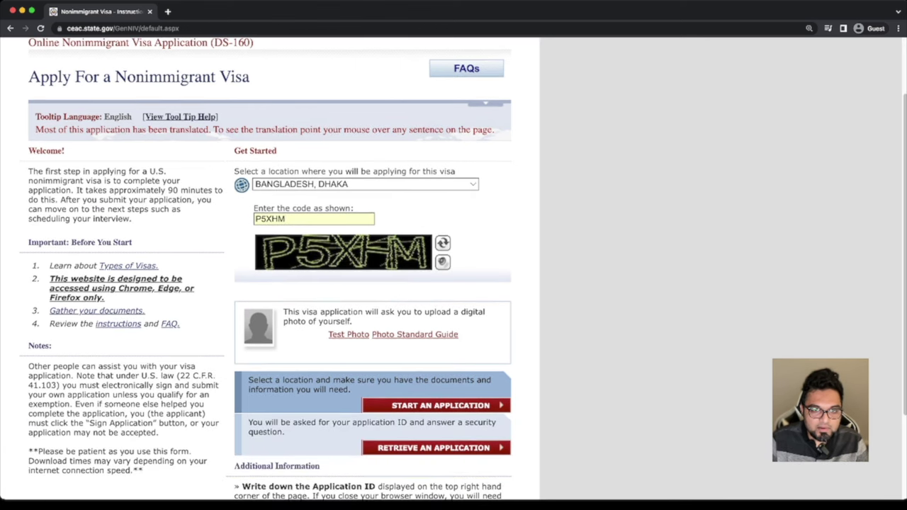
{"action": "scroll", "coordinate": [269, 283], "scroll_direction": "down", "scroll_amount": 1}
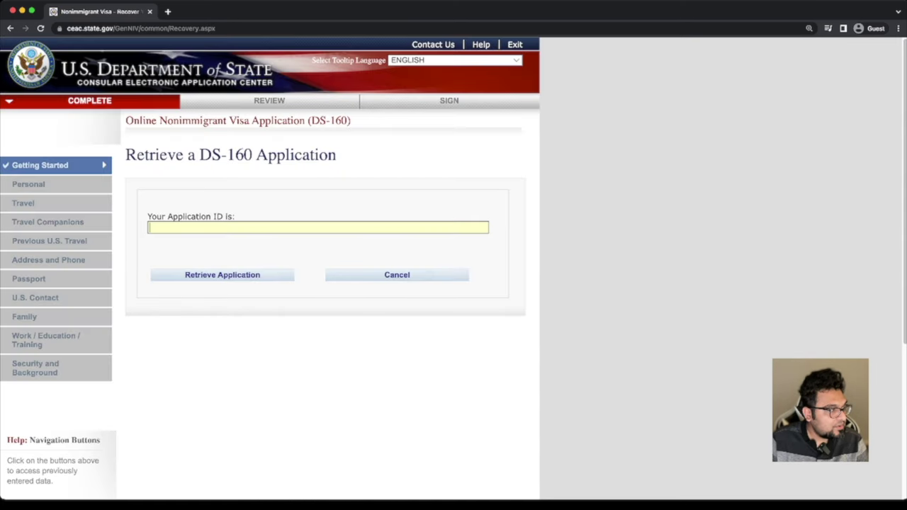
Paste the saved application ID into the retrieval form
{"action": "key", "text": "super+Tab"}
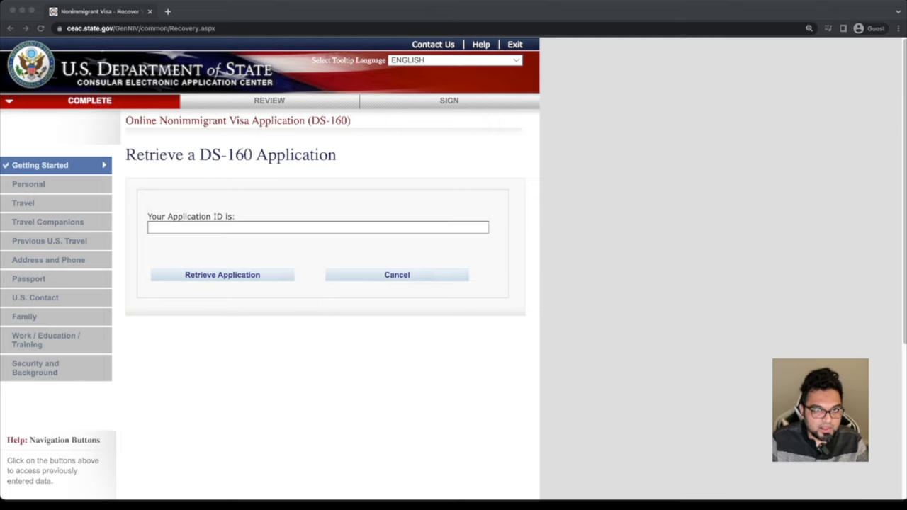
{"action": "key", "text": "super+Tab"}
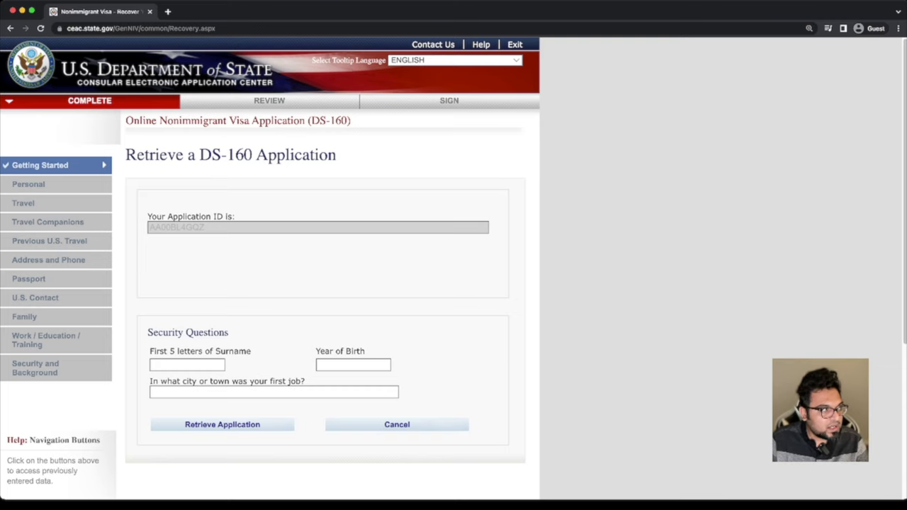
Answer the surname, year-of-birth and first-job-city security questions and retrieve the application
{"action": "left_click", "coordinate": [187, 364]}
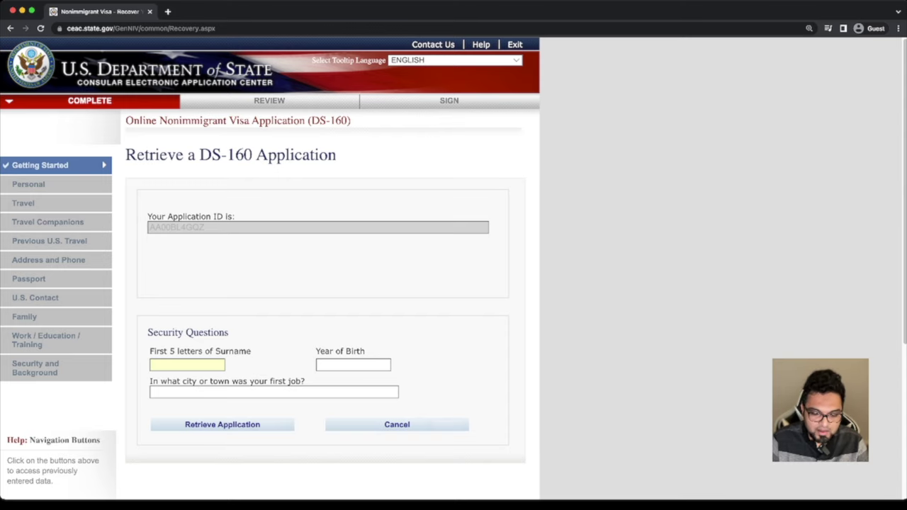
{"action": "type", "text": "RAH"}
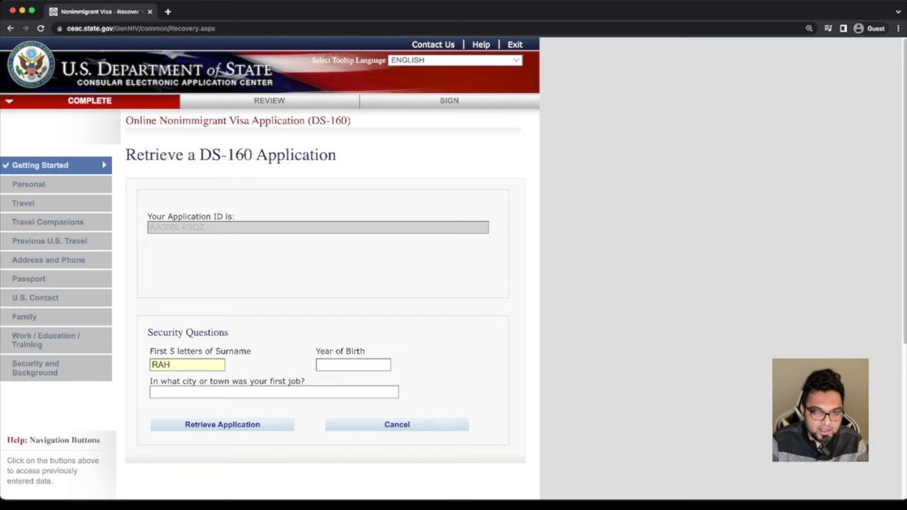
{"action": "type", "text": "MA"}
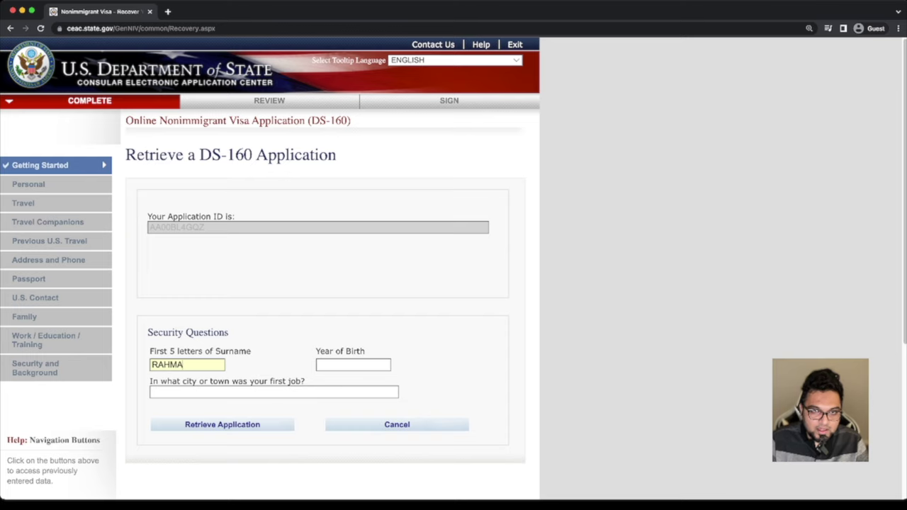
{"action": "left_click", "coordinate": [320, 365]}
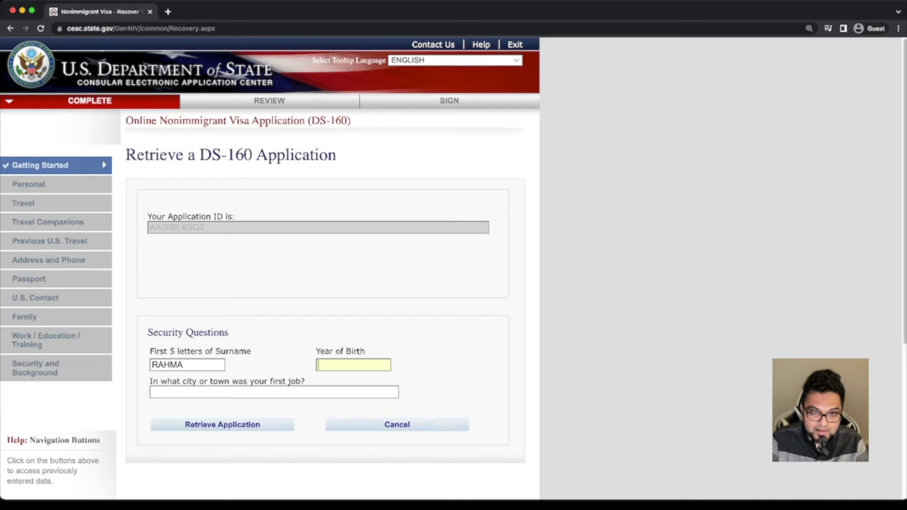
{"action": "type", "text": "1990"}
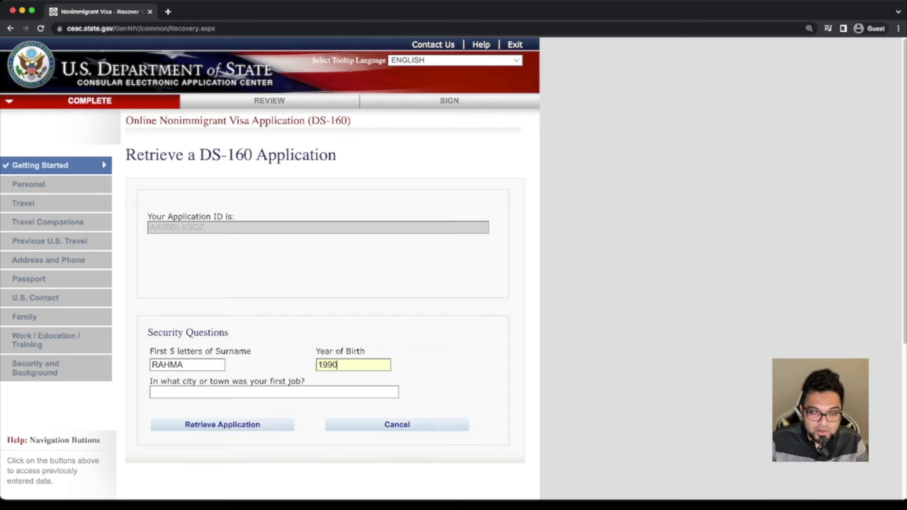
{"action": "left_click", "coordinate": [151, 392]}
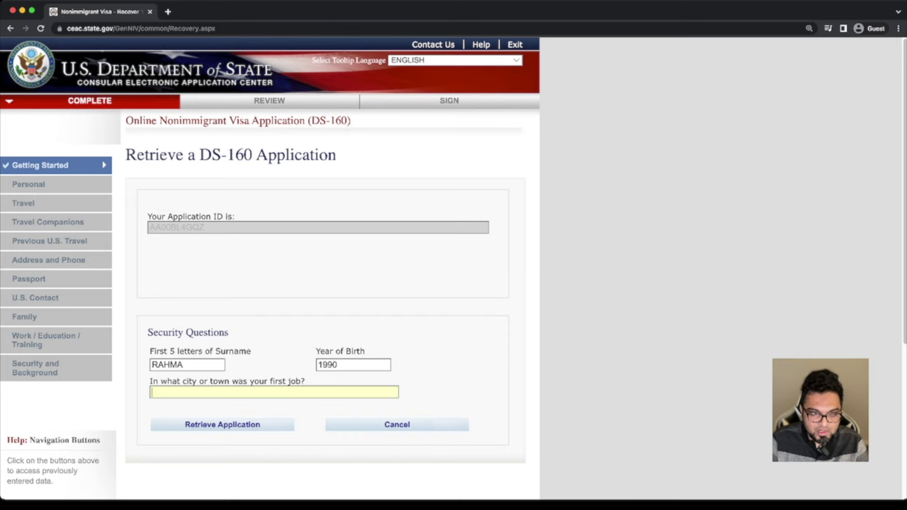
{"action": "type", "text": "DHAKA"}
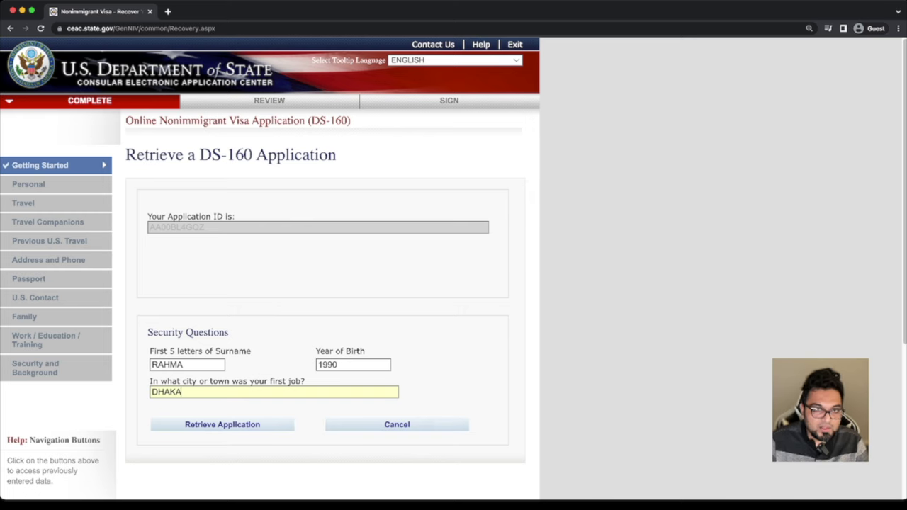
{"action": "key", "text": "Return"}
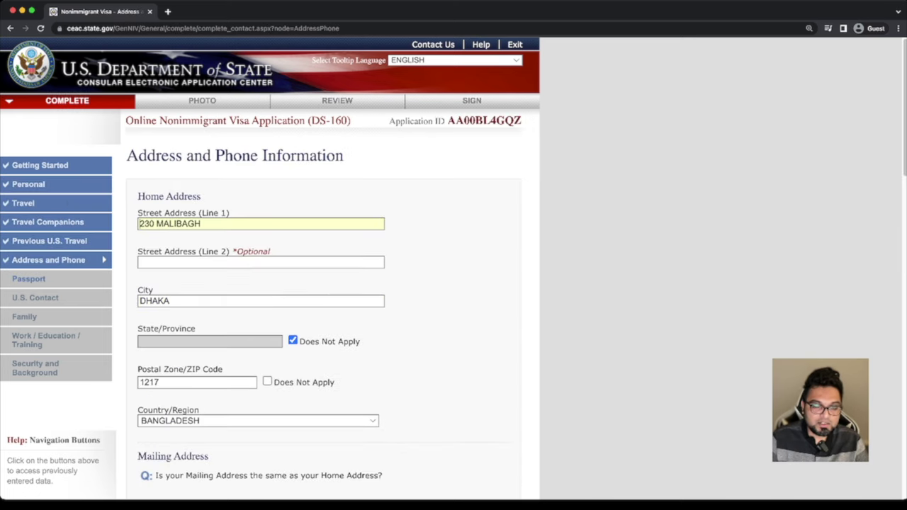
Continue past the completed Address and Phone and Passport pages to the U.S. Point of Contact form
{"action": "scroll", "coordinate": [326, 284], "scroll_direction": "down", "scroll_amount": 10}
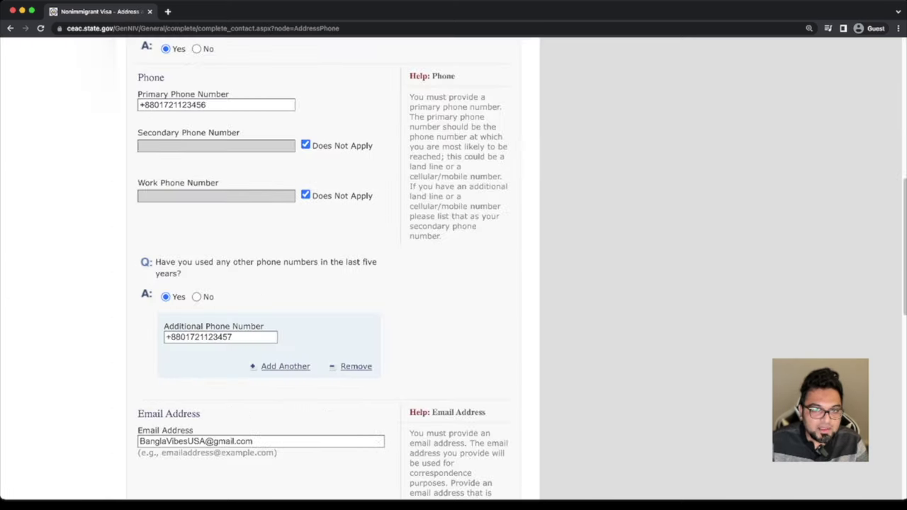
{"action": "scroll", "coordinate": [326, 283], "scroll_direction": "down", "scroll_amount": 10}
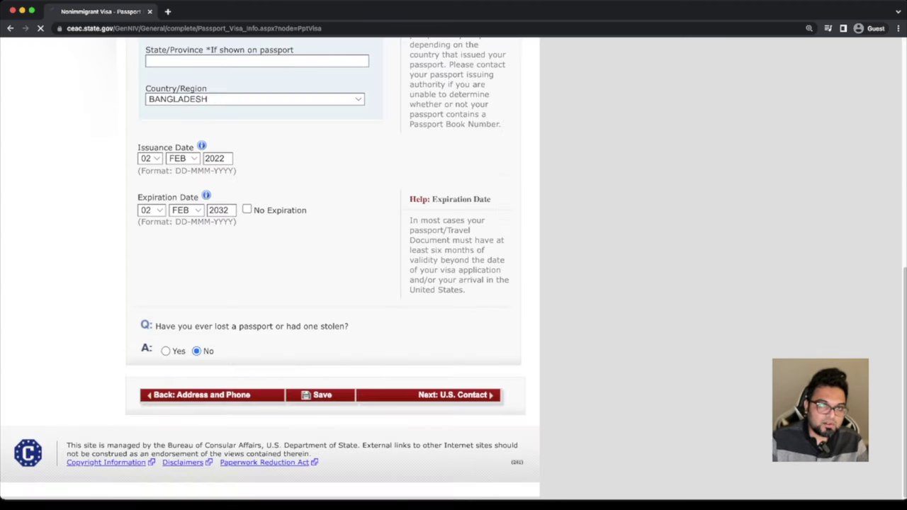
{"action": "left_click", "coordinate": [456, 393]}
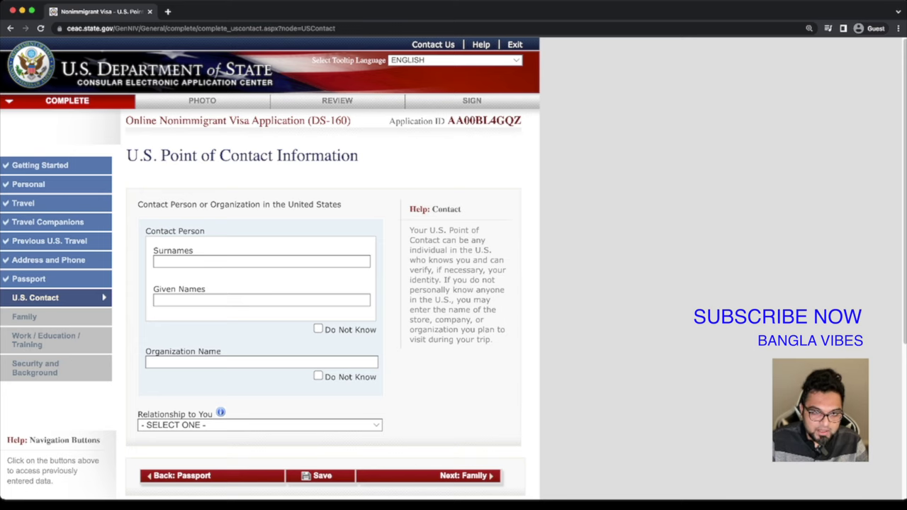
Enter the U.S. contact person's surname and given names and choose RELATIVE as the relationship
{"action": "left_click", "coordinate": [261, 261]}
{"action": "type", "text": "ID"}
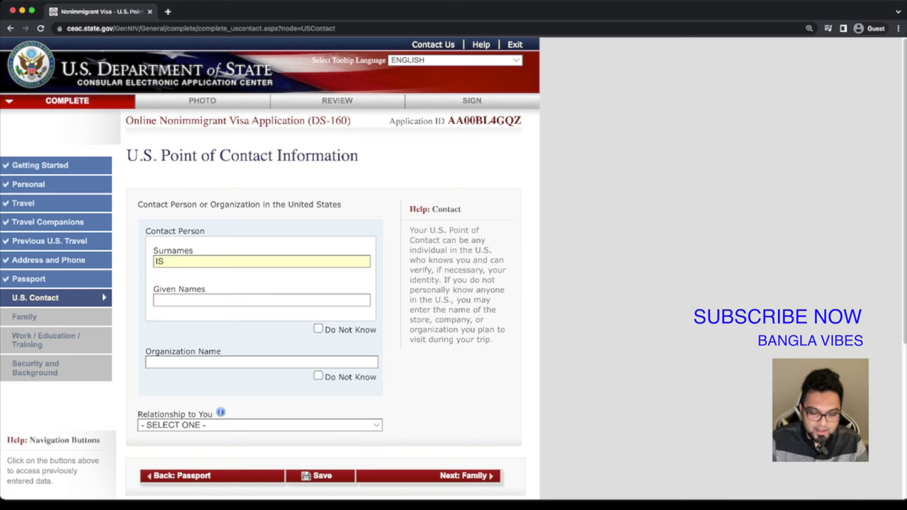
{"action": "key", "text": "BackSpace"}
{"action": "key", "text": "BackSpace"}
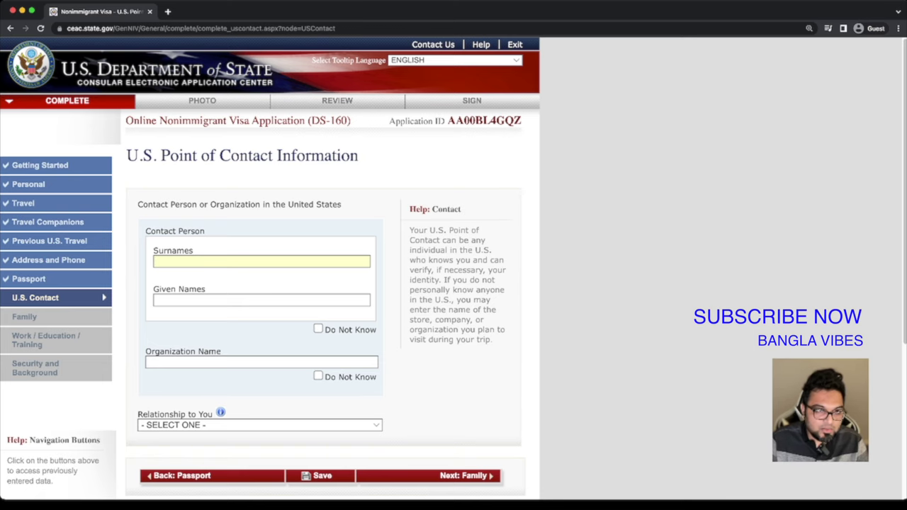
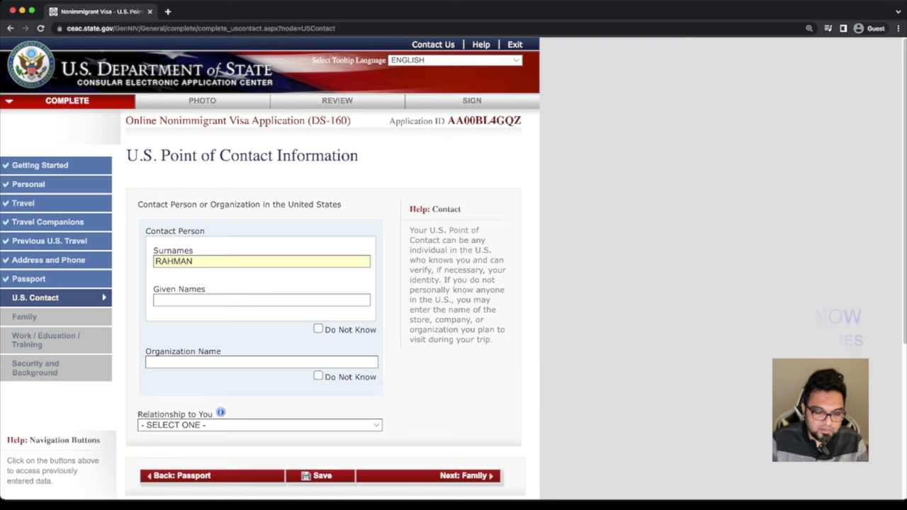
{"action": "left_click", "coordinate": [261, 299]}
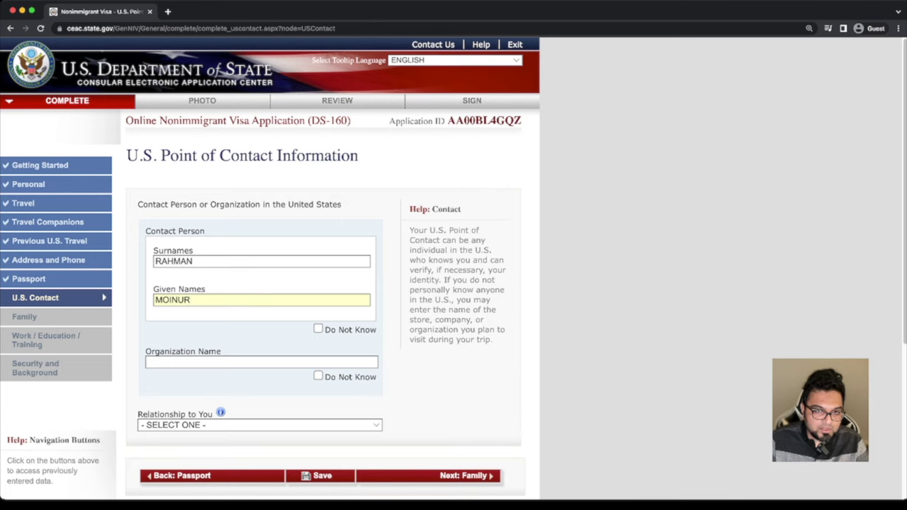
{"action": "scroll", "coordinate": [269, 283], "scroll_direction": "down", "scroll_amount": 2}
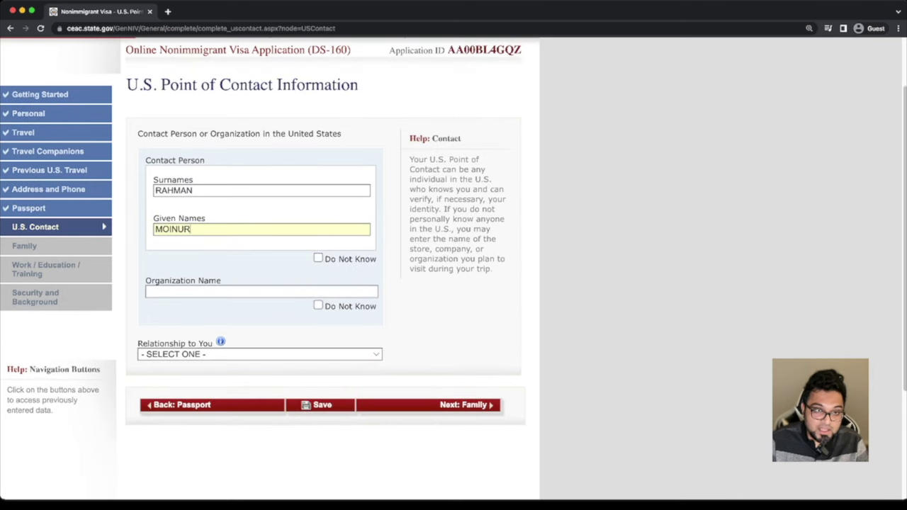
{"action": "left_click", "coordinate": [260, 353]}
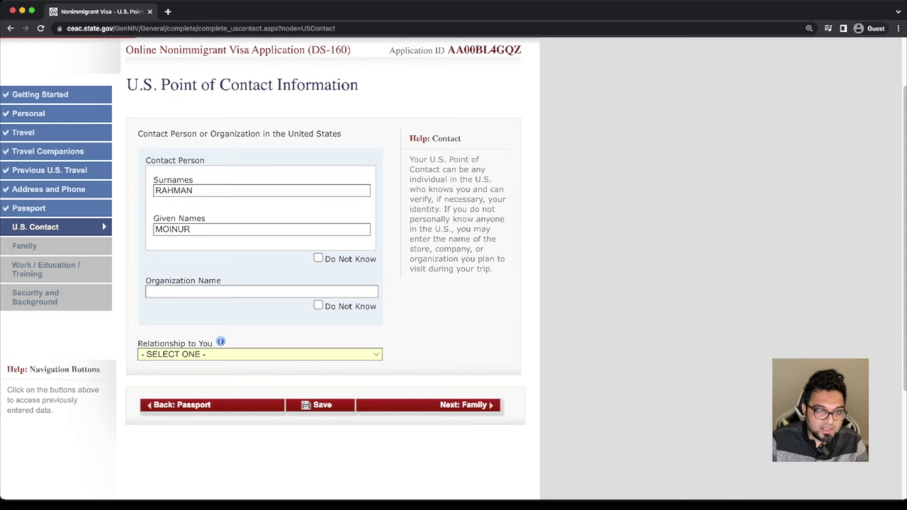
{"action": "key", "text": "r"}
{"action": "scroll", "coordinate": [326, 284], "scroll_direction": "down", "scroll_amount": 2}
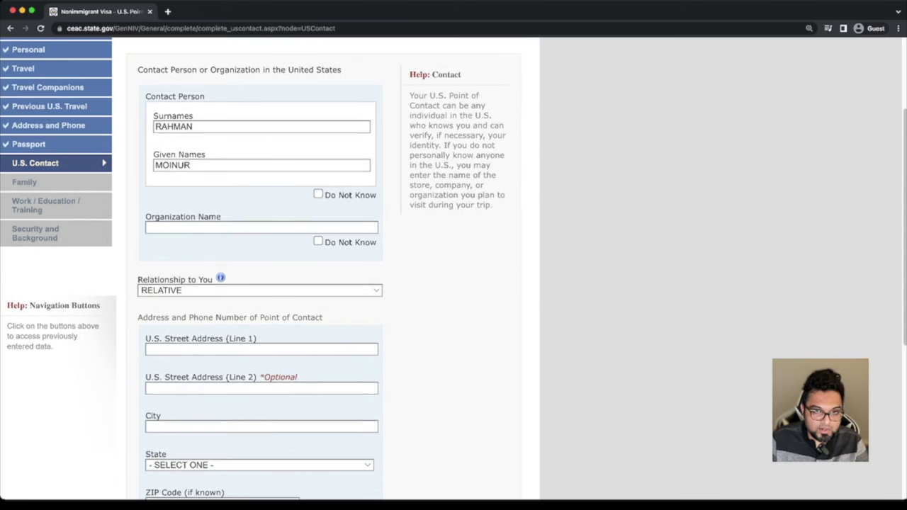
{"action": "scroll", "coordinate": [326, 283], "scroll_direction": "down", "scroll_amount": 2}
Enter the contact's street address, city NEW YORK, state NEW YORK, and ZIP code
{"action": "left_click", "coordinate": [148, 306]}
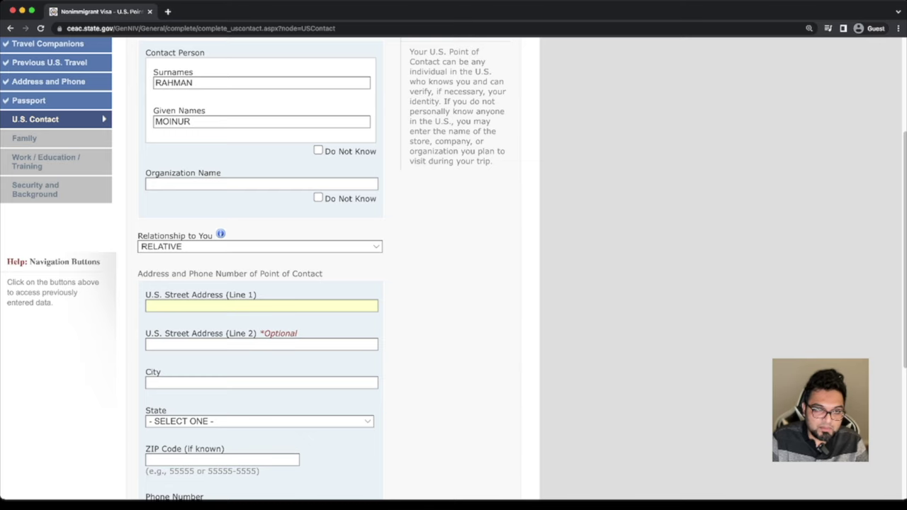
{"action": "type", "text": "1"}
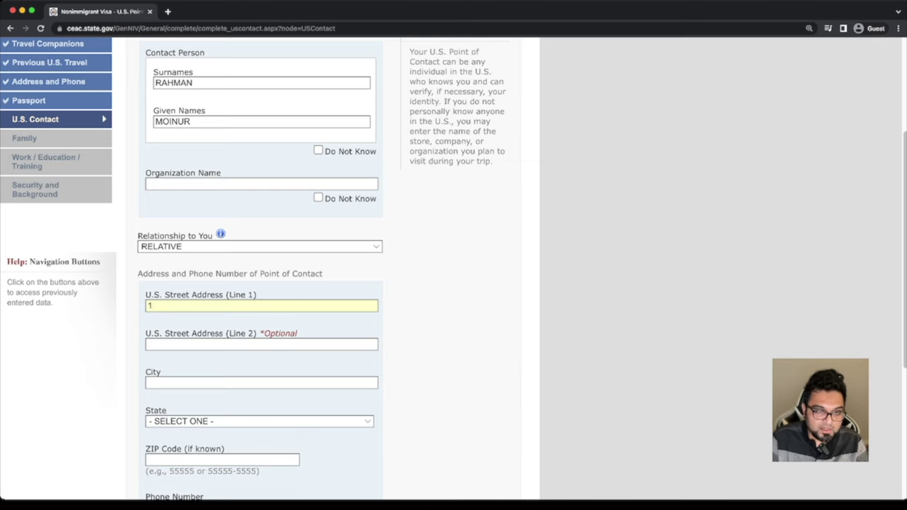
{"action": "type", "text": "000 NYC"}
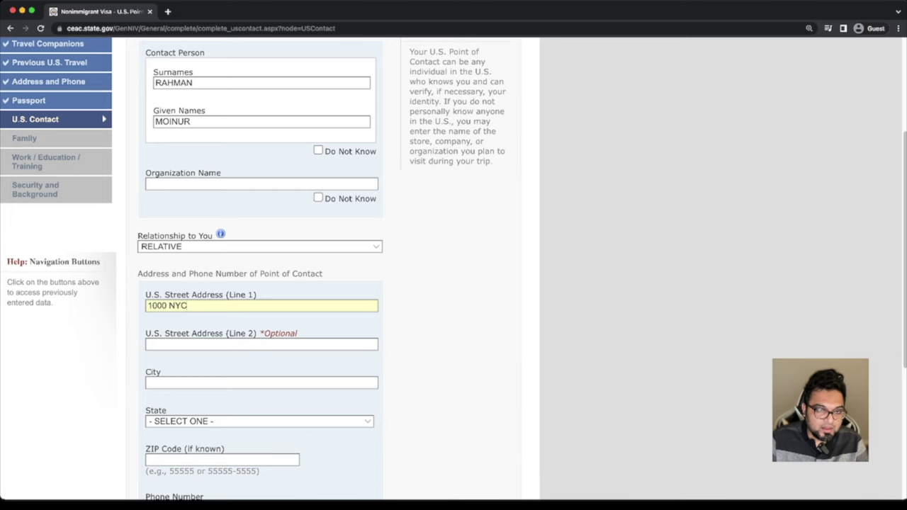
{"action": "scroll", "coordinate": [454, 269], "scroll_direction": "down", "scroll_amount": 1}
{"action": "left_click", "coordinate": [213, 360]}
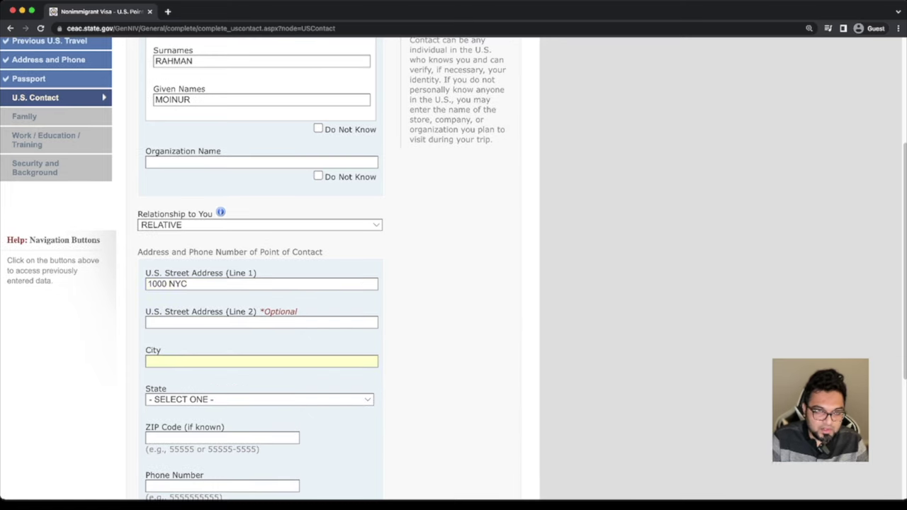
{"action": "type", "text": "NEW YORK"}
{"action": "scroll", "coordinate": [454, 269], "scroll_direction": "down", "scroll_amount": 2}
{"action": "key", "text": "Tab"}
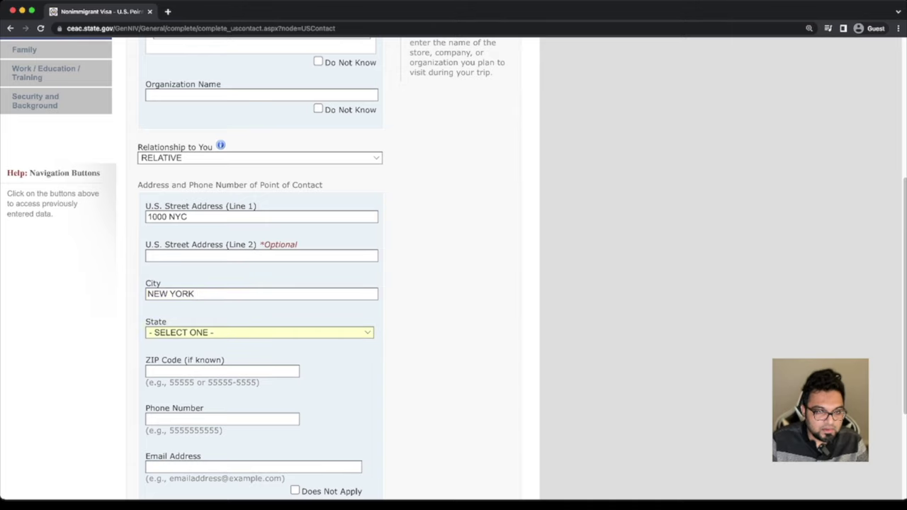
{"action": "type", "text": "NEW YORK"}
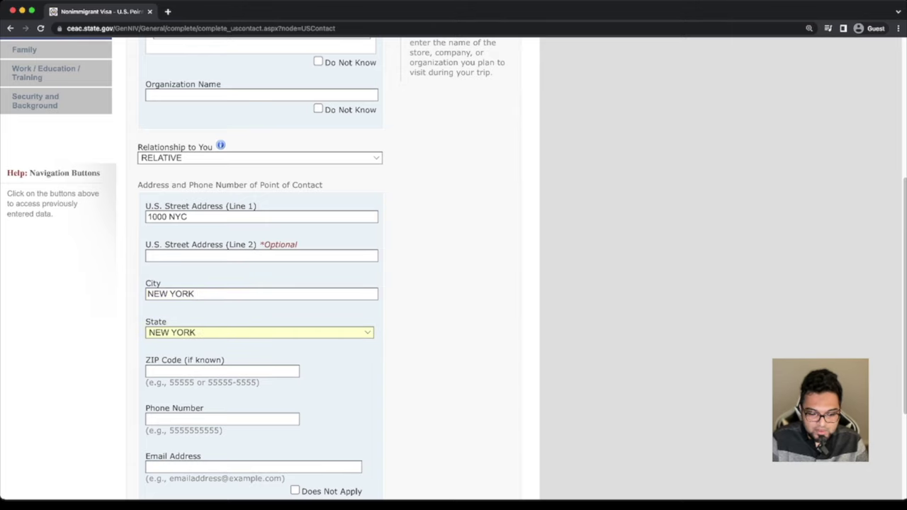
{"action": "key", "text": "Tab"}
{"action": "type", "text": "100"}
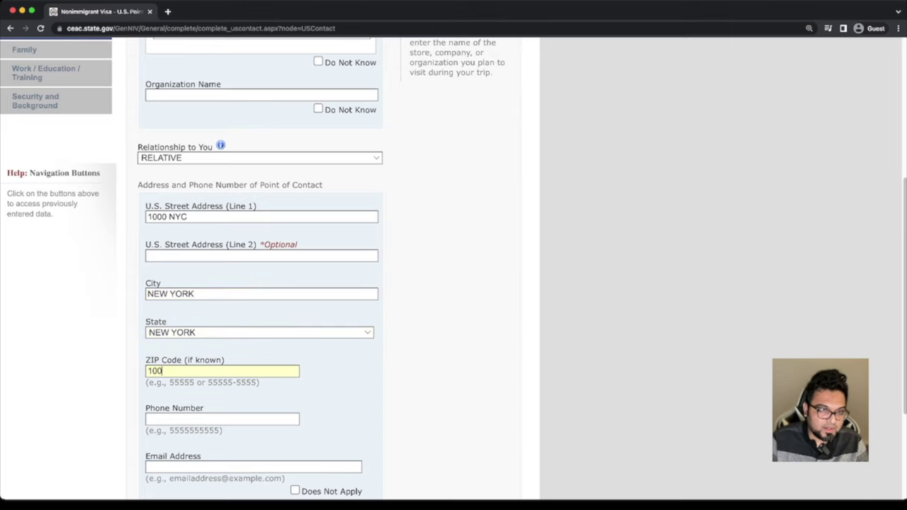
{"action": "type", "text": "00"}
Enter the contact's phone number and mark the contact's email as Does Not Apply
{"action": "key", "text": "Tab"}
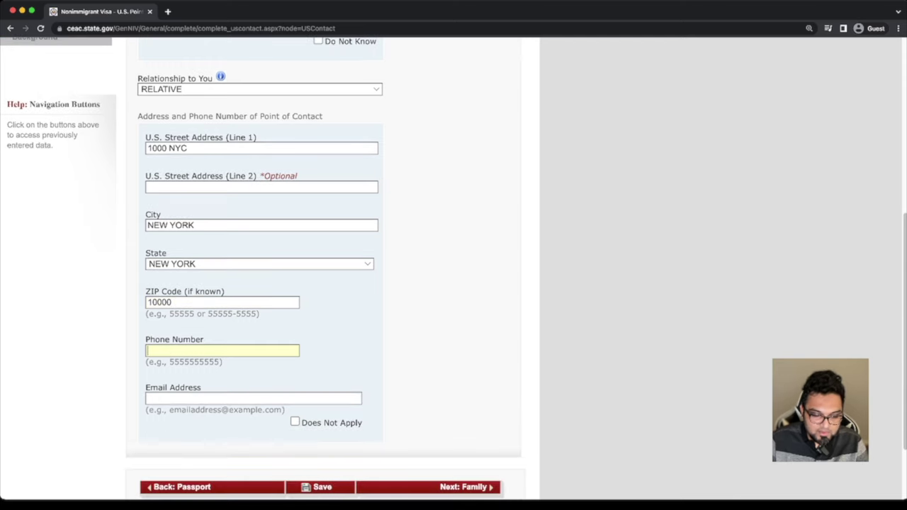
{"action": "scroll", "coordinate": [269, 270], "scroll_direction": "up", "scroll_amount": 5}
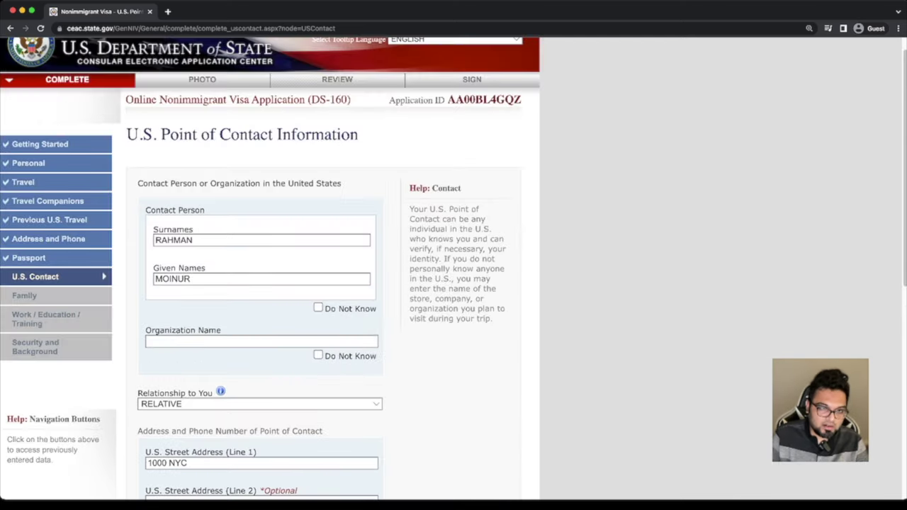
{"action": "scroll", "coordinate": [269, 270], "scroll_direction": "down", "scroll_amount": 4}
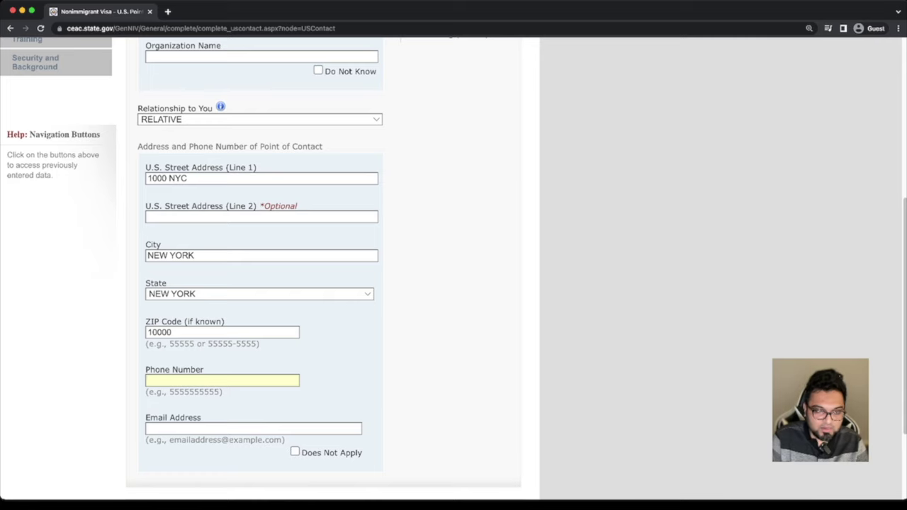
{"action": "type", "text": "561"}
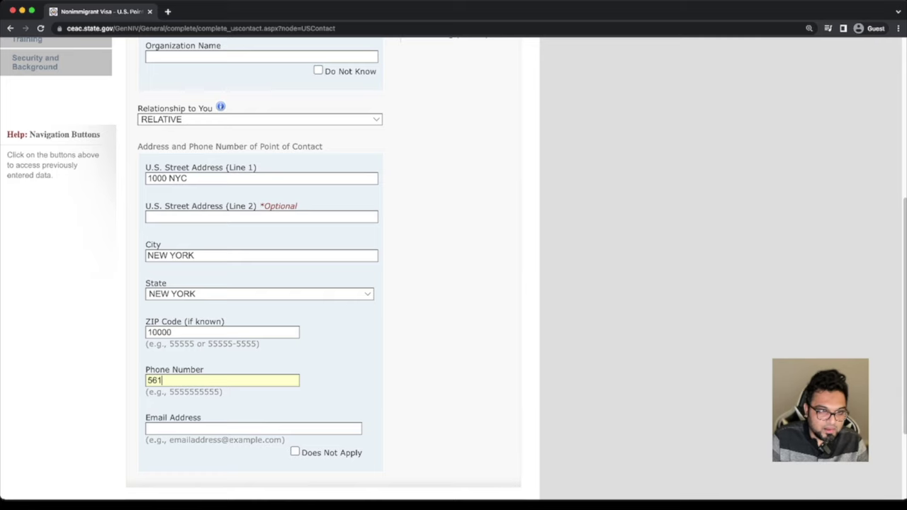
{"action": "type", "text": "000"}
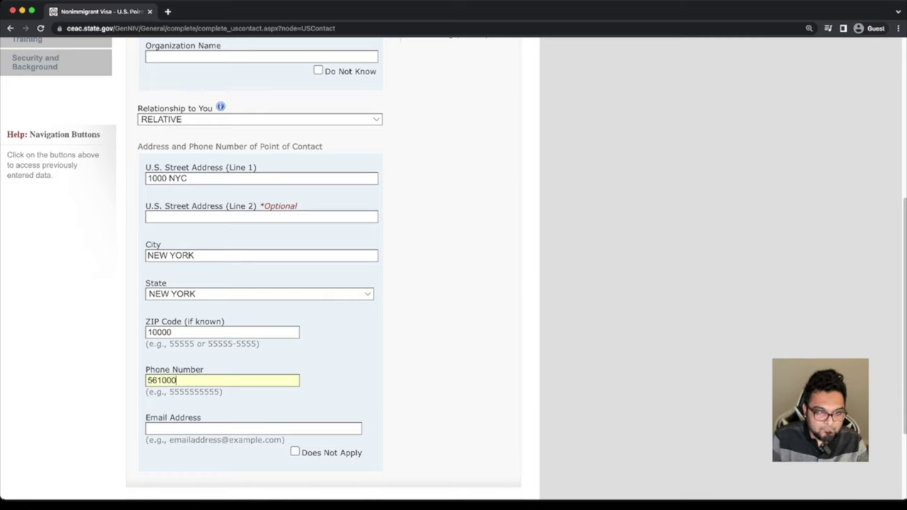
{"action": "type", "text": "000"}
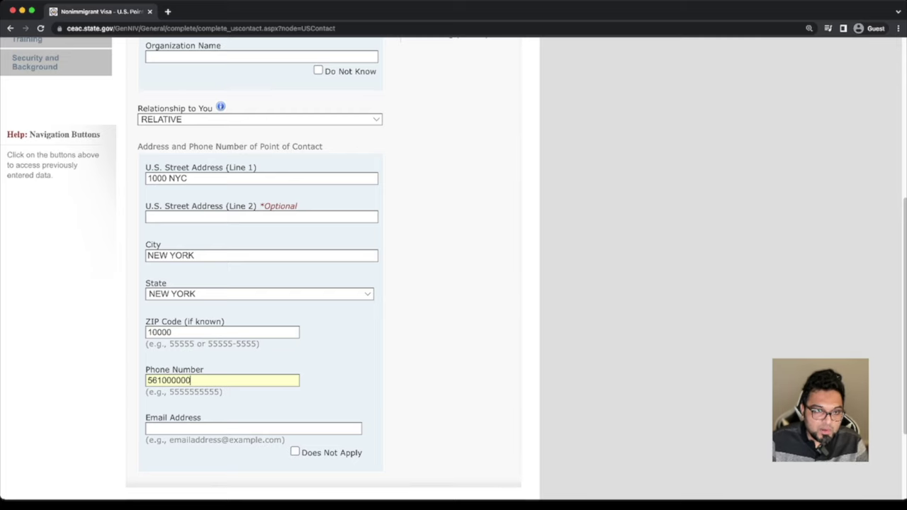
{"action": "left_click", "coordinate": [212, 428]}
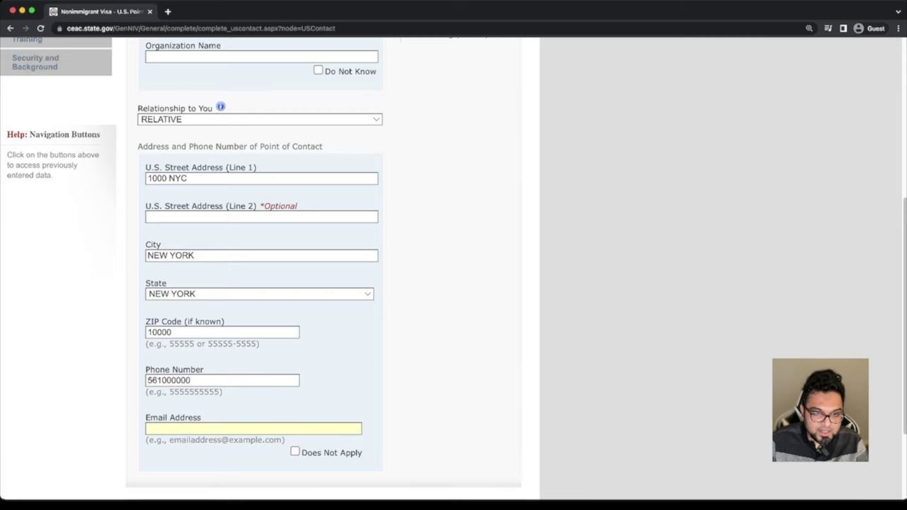
{"action": "key", "text": "Tab"}
{"action": "key", "text": "space"}
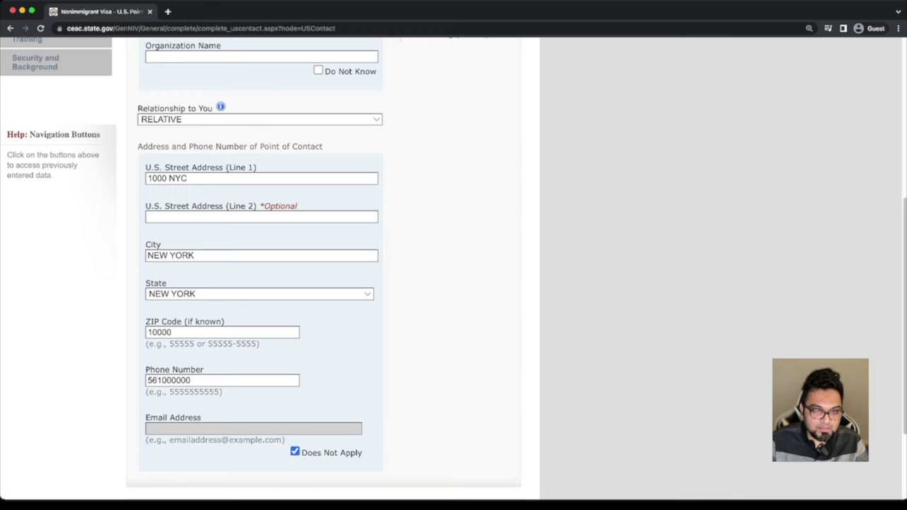
{"action": "scroll", "coordinate": [325, 284], "scroll_direction": "down", "scroll_amount": 3}
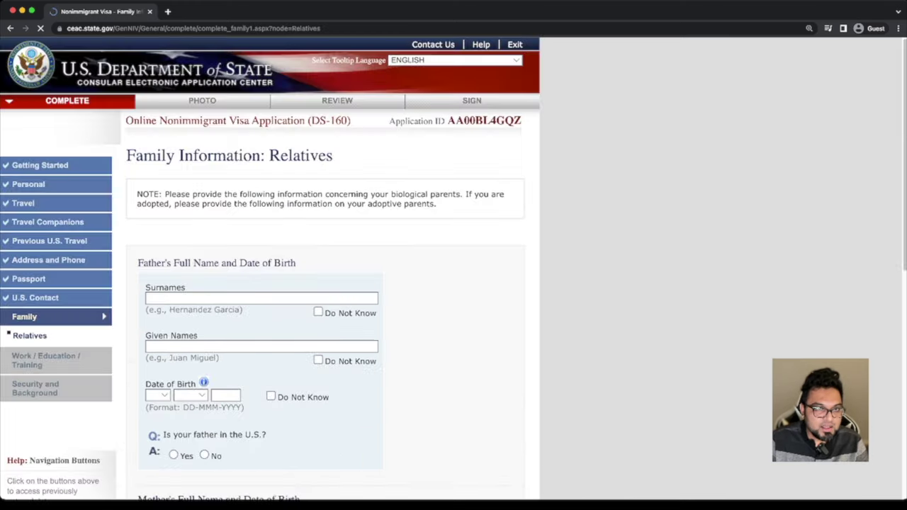
Enter the father's surname and given names
{"action": "scroll", "coordinate": [454, 269], "scroll_direction": "down", "scroll_amount": 1}
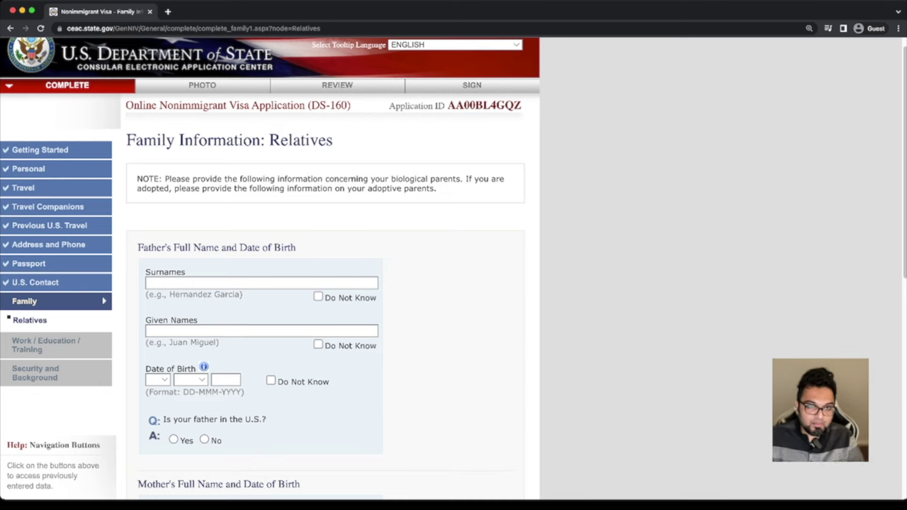
{"action": "left_click", "coordinate": [262, 283]}
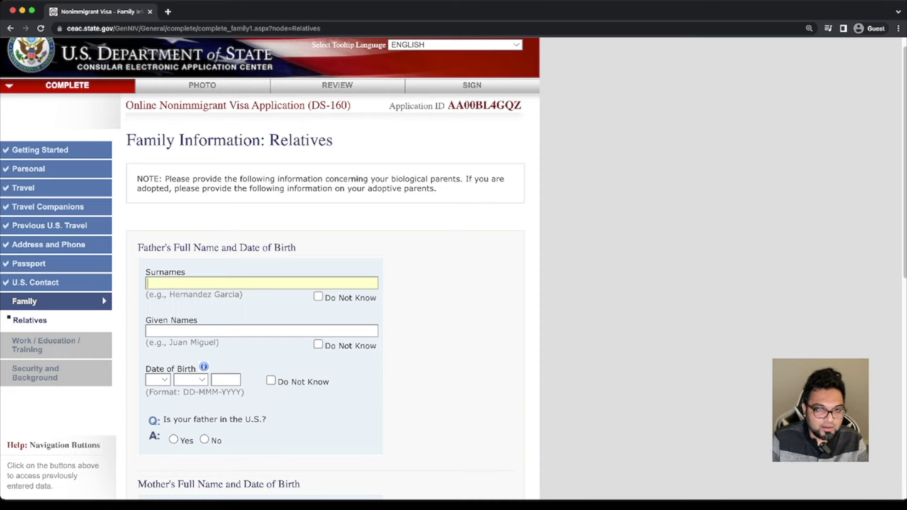
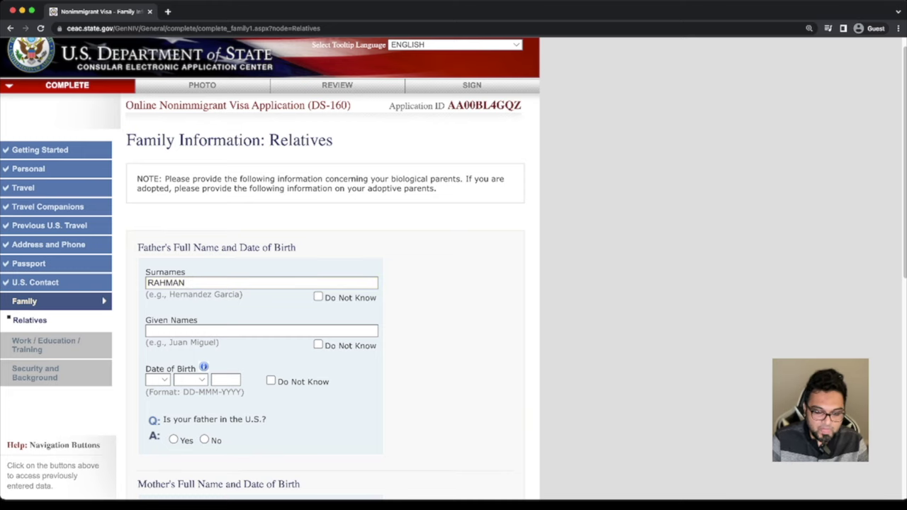
{"action": "left_click", "coordinate": [261, 331]}
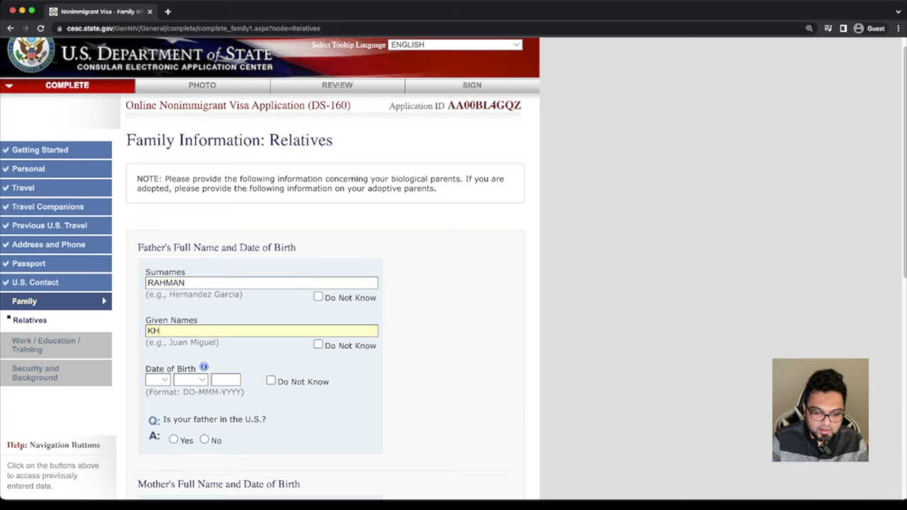
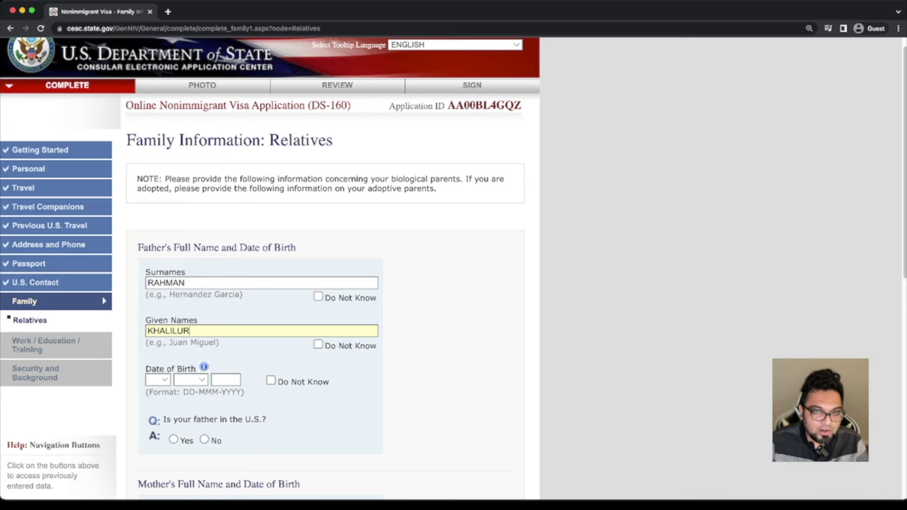
Set the father's birth date to 01 JAN 1950 and answer No to him being in the U.S
{"action": "scroll", "coordinate": [453, 270], "scroll_direction": "down", "scroll_amount": 1}
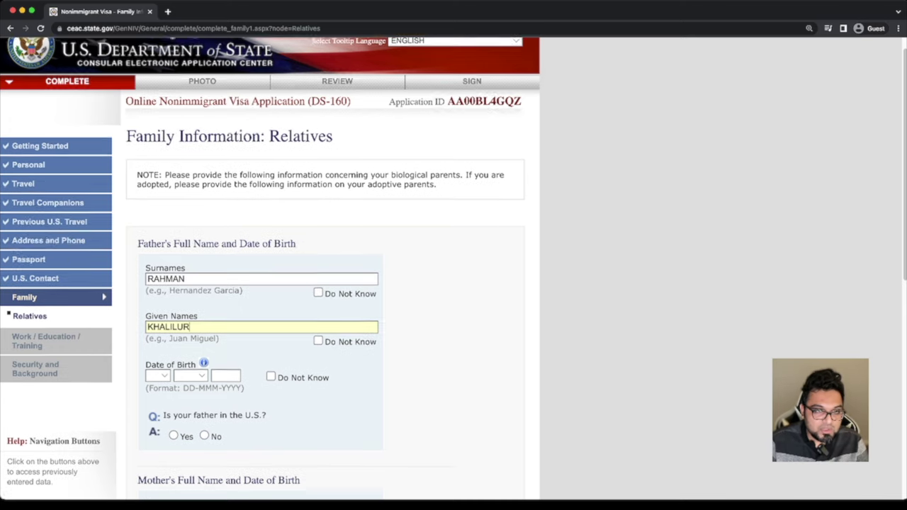
{"action": "left_click", "coordinate": [157, 304]}
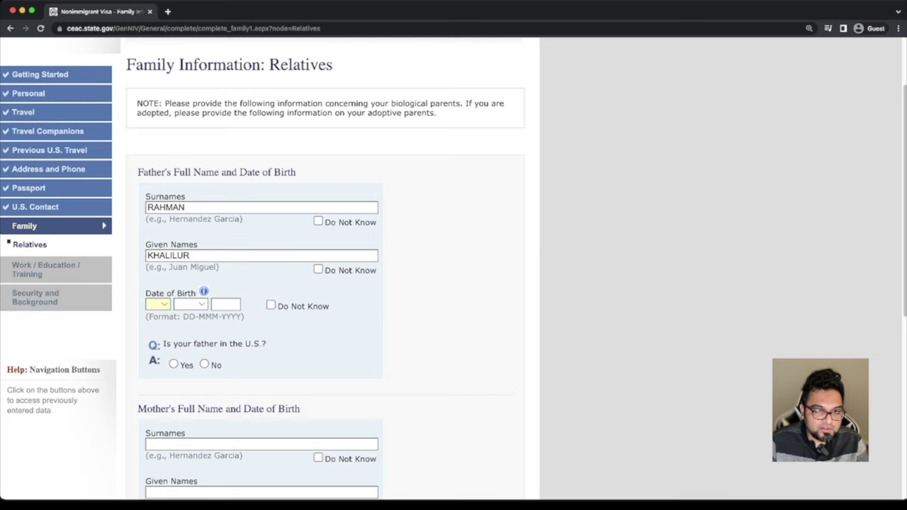
{"action": "key", "text": "0"}
{"action": "key", "text": "Tab"}
{"action": "key", "text": "j"}
{"action": "key", "text": "Tab"}
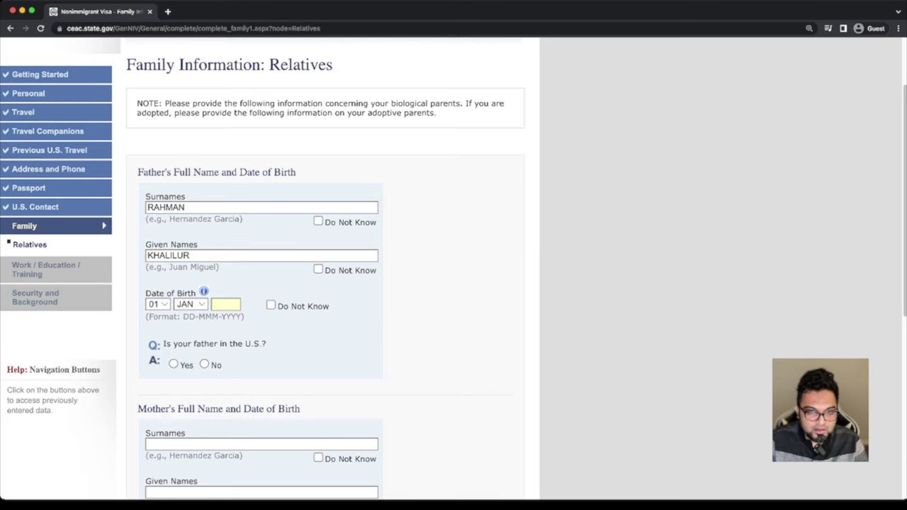
{"action": "type", "text": "19"}
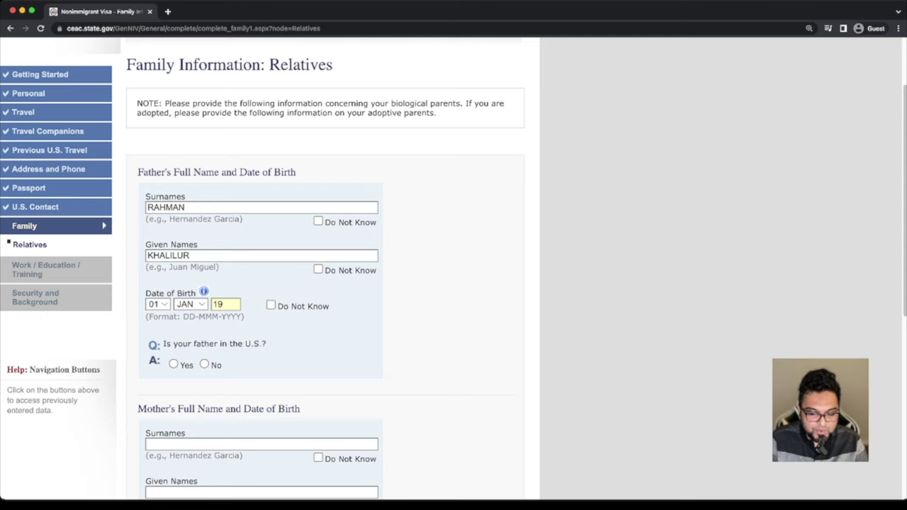
{"action": "type", "text": "50"}
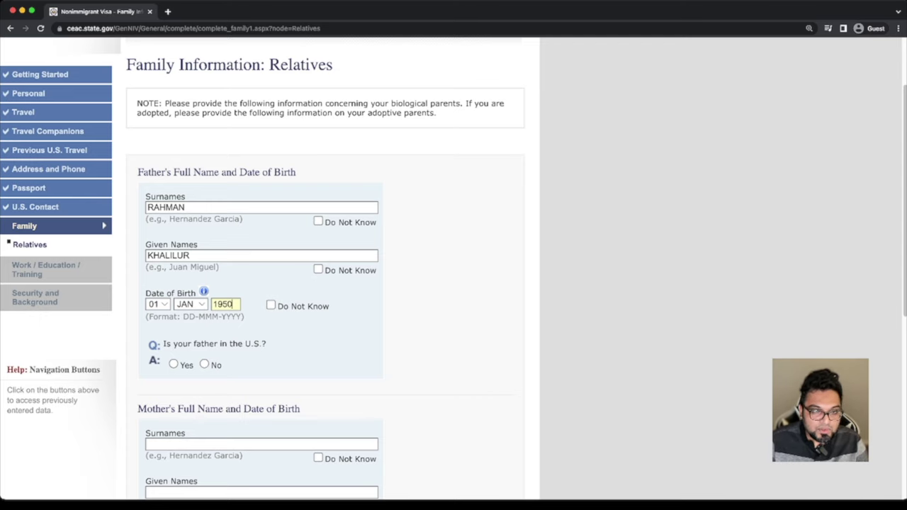
{"action": "left_click", "coordinate": [204, 365]}
{"action": "scroll", "coordinate": [453, 265], "scroll_direction": "down", "scroll_amount": 2}
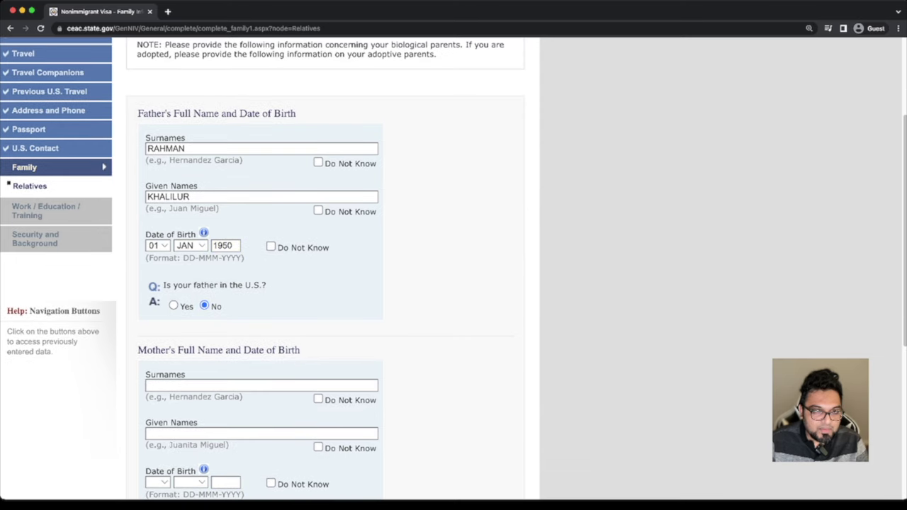
{"action": "scroll", "coordinate": [454, 265], "scroll_direction": "down", "scroll_amount": 2}
Enter the mother's surname and given names, correcting a surname typo
{"action": "left_click", "coordinate": [262, 308]}
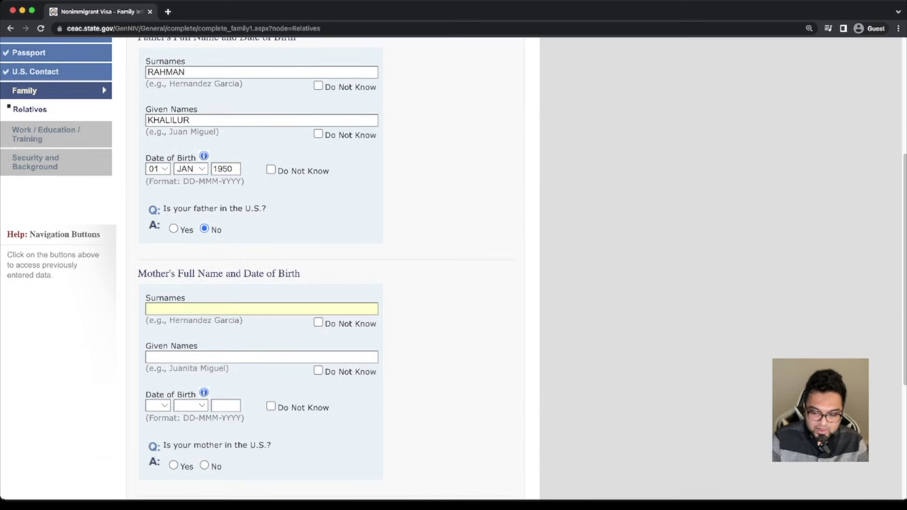
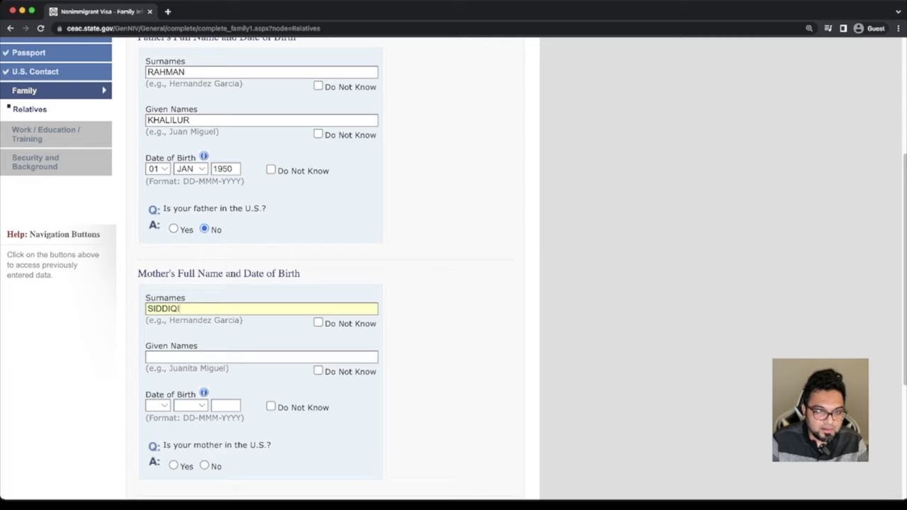
{"action": "left_click", "coordinate": [261, 357]}
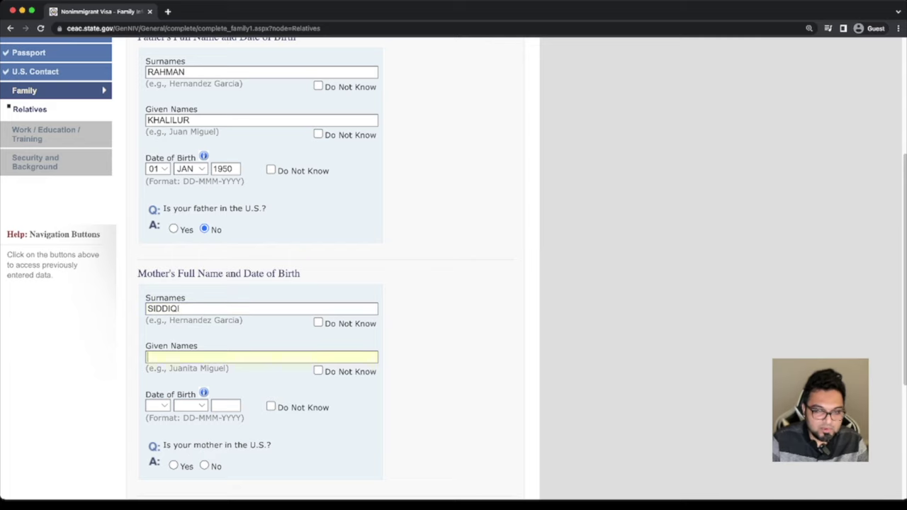
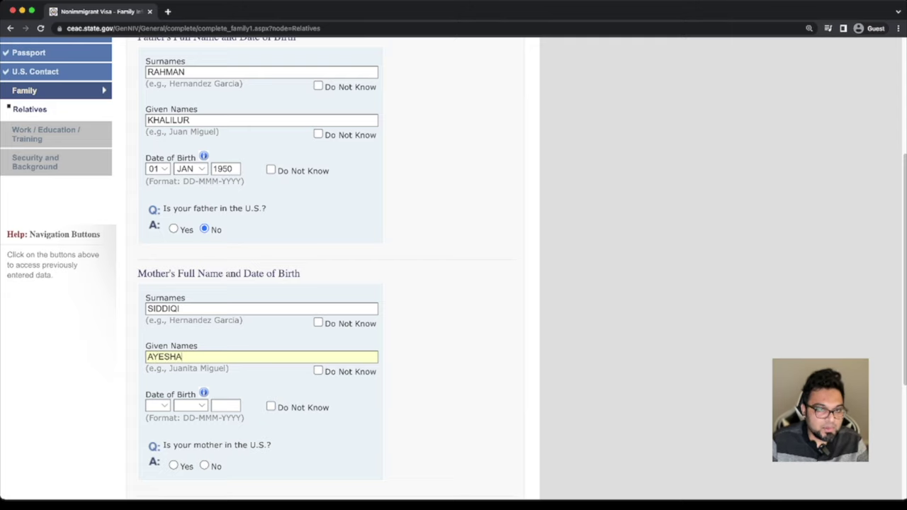
Set the mother's birth date to 01 JAN 1955 and answer No to her being in the U.S
{"action": "scroll", "coordinate": [453, 268], "scroll_direction": "down", "scroll_amount": 2}
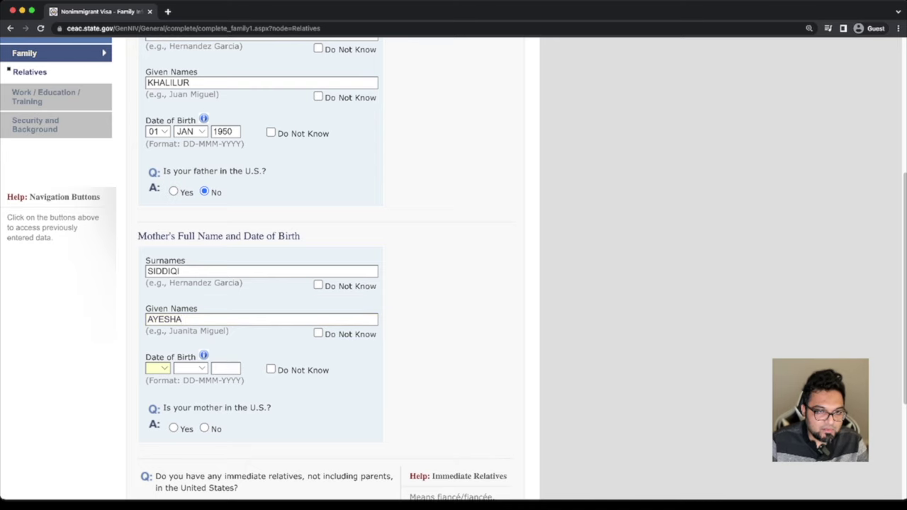
{"action": "type", "text": "01"}
{"action": "key", "text": "Tab"}
{"action": "type", "text": "jan"}
{"action": "key", "text": "Tab"}
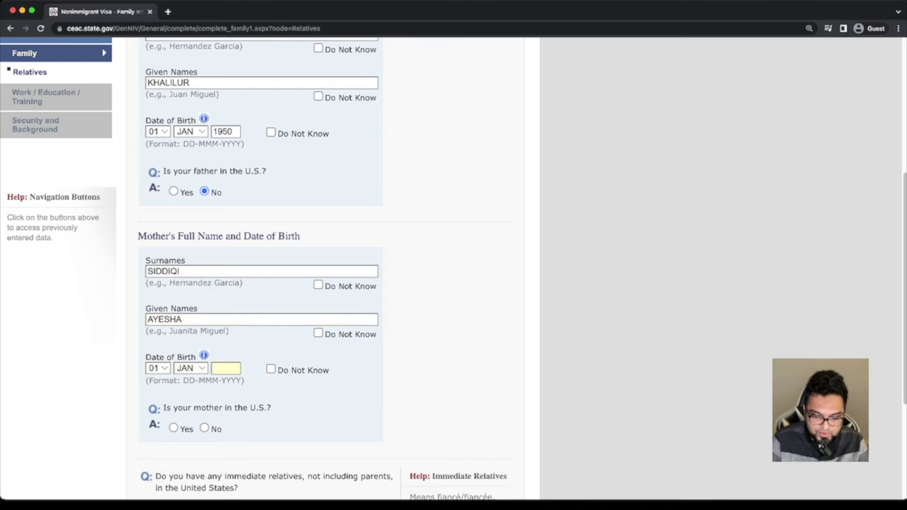
{"action": "type", "text": "1955"}
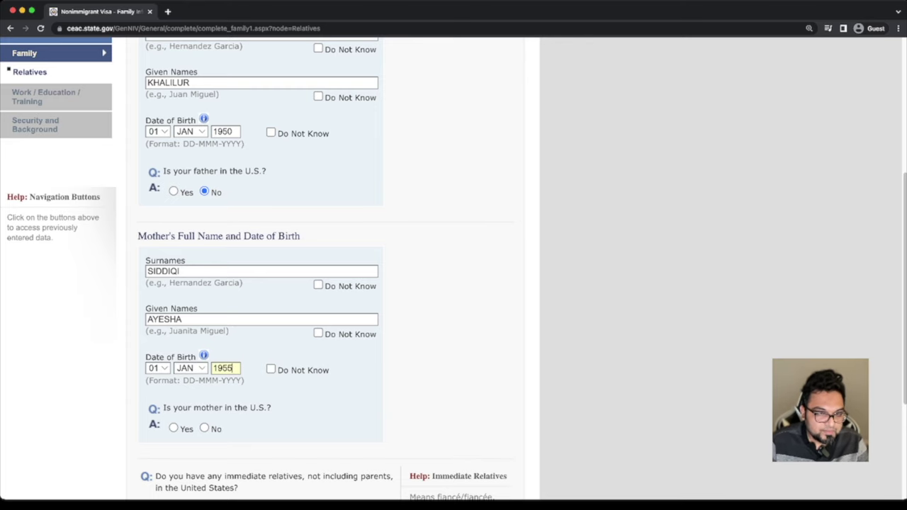
{"action": "scroll", "coordinate": [454, 269], "scroll_direction": "down", "scroll_amount": 1}
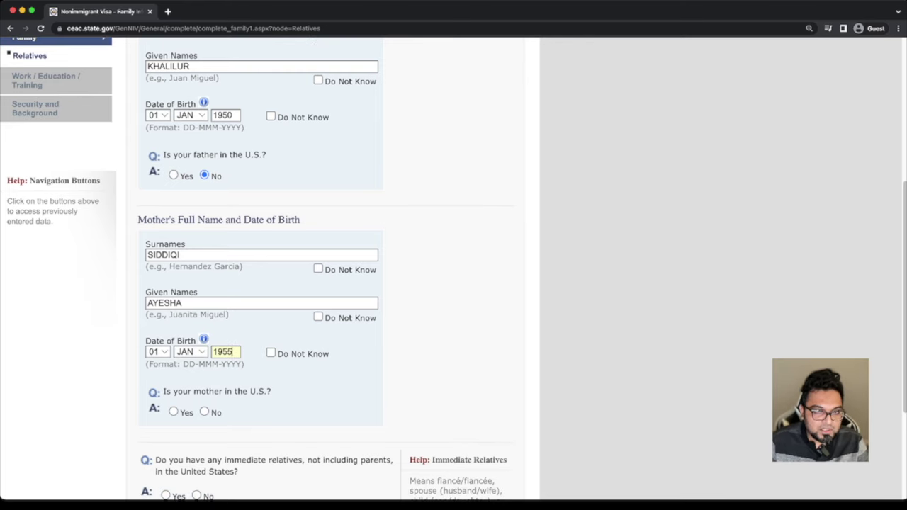
{"action": "scroll", "coordinate": [454, 270], "scroll_direction": "down", "scroll_amount": 3}
{"action": "left_click", "coordinate": [204, 353]}
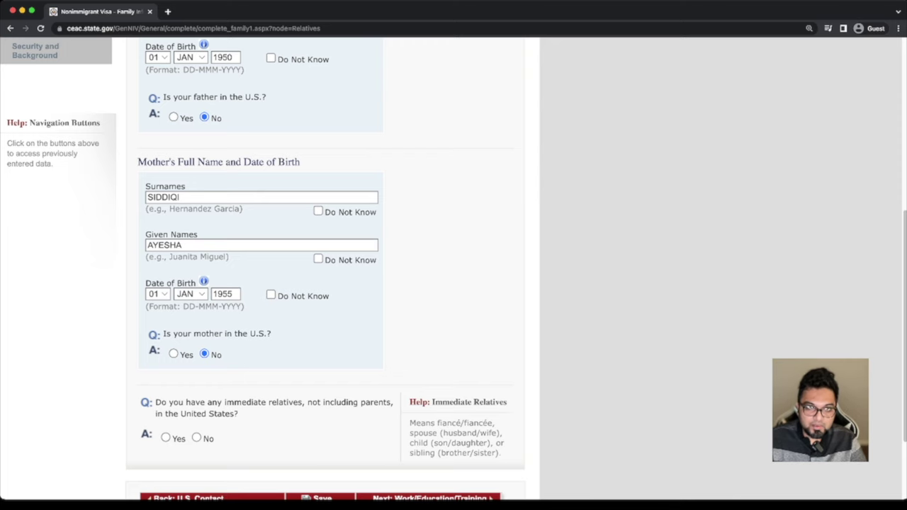
Answer Yes to having immediate relatives in the U.S
{"action": "scroll", "coordinate": [326, 269], "scroll_direction": "up", "scroll_amount": 5}
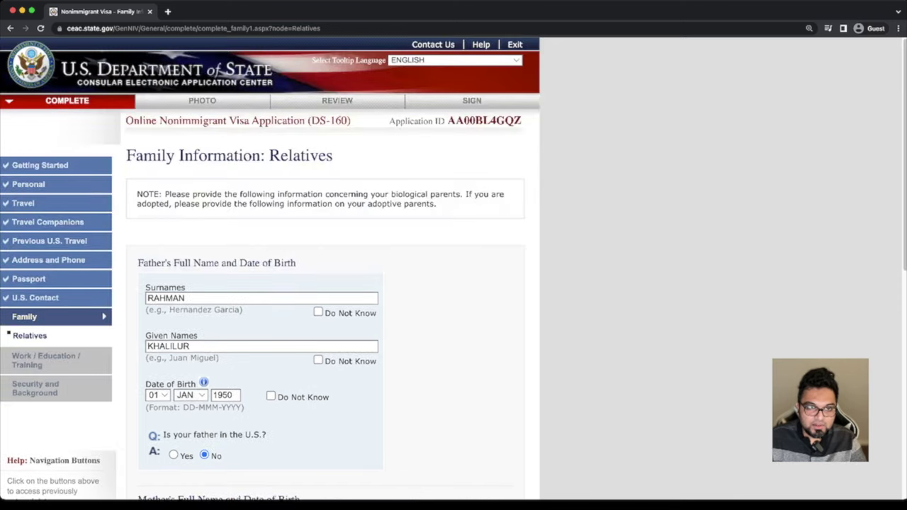
{"action": "scroll", "coordinate": [326, 269], "scroll_direction": "down", "scroll_amount": 5}
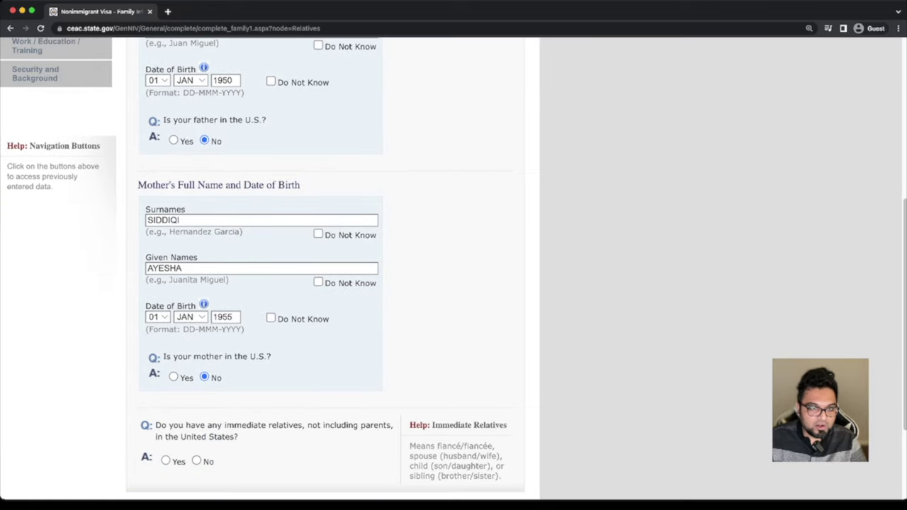
{"action": "scroll", "coordinate": [326, 269], "scroll_direction": "down", "scroll_amount": 1}
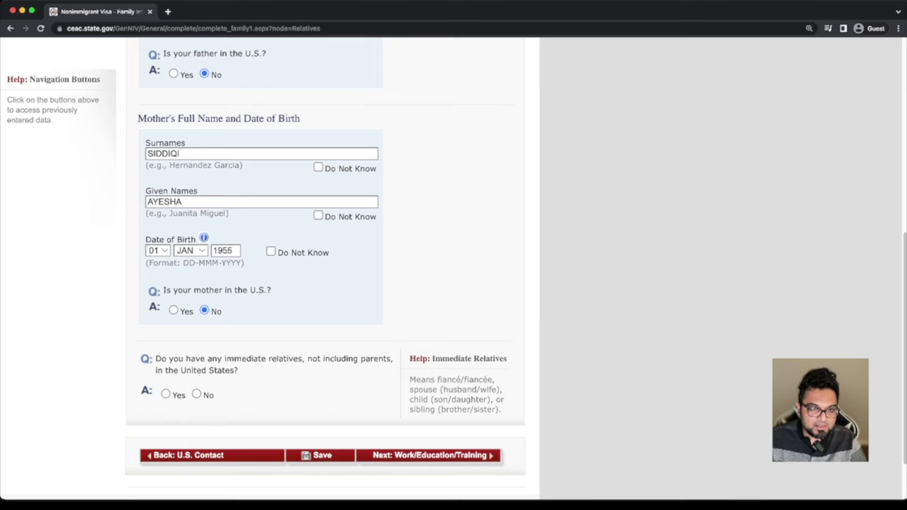
{"action": "left_click", "coordinate": [165, 394]}
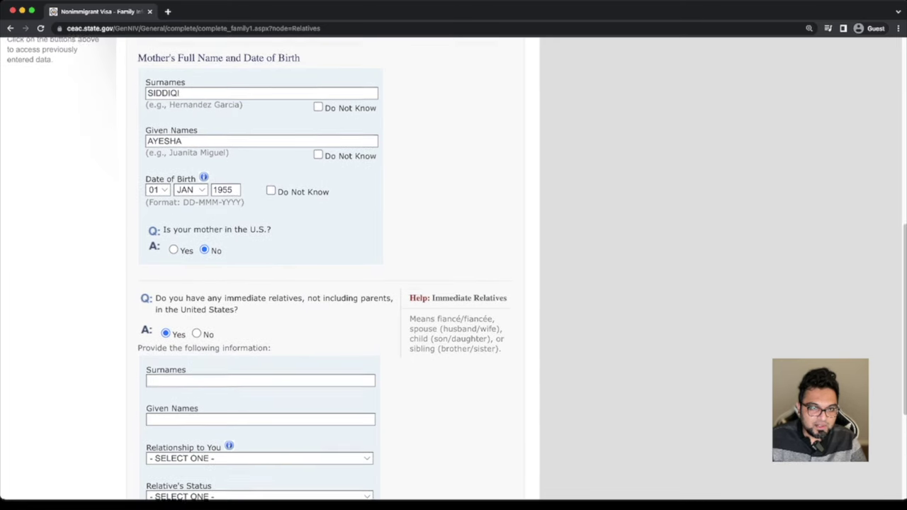
Enter the relative's surname and given names
{"action": "left_click", "coordinate": [213, 343]}
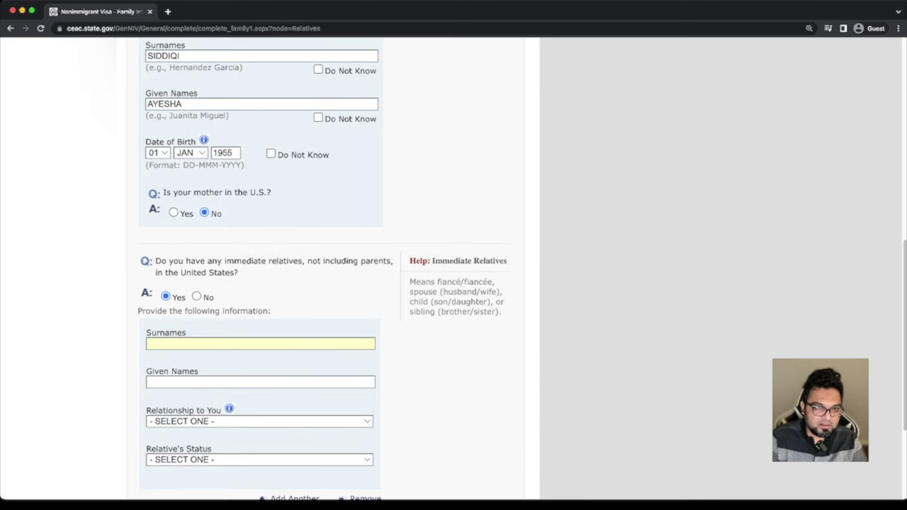
{"action": "key", "text": "Tab"}
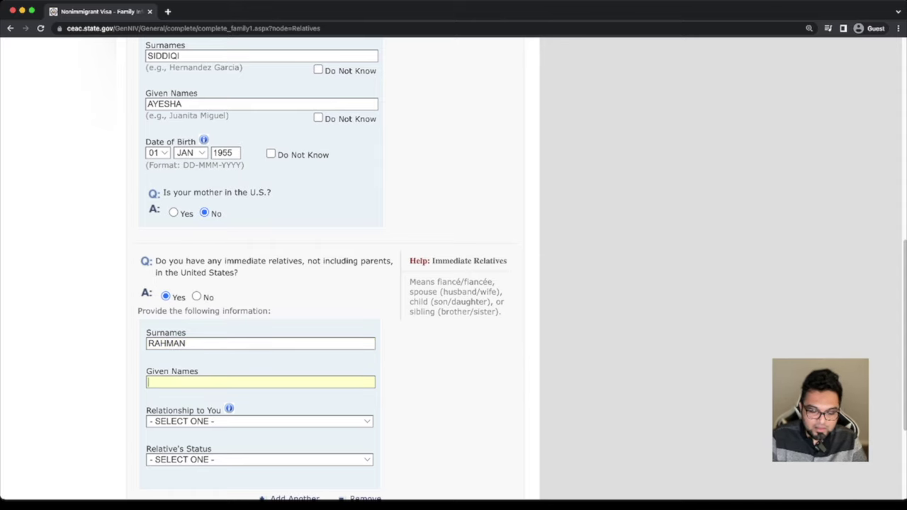
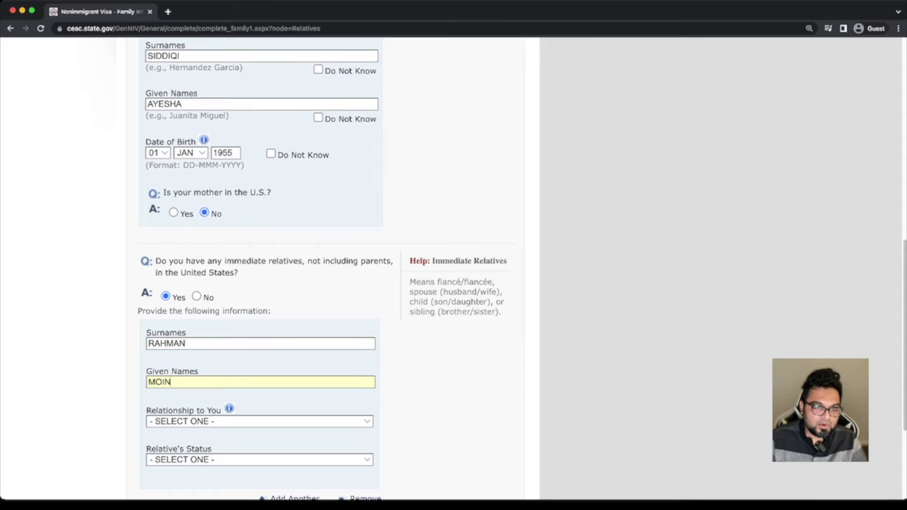
Set the relative as a sibling with status U.S. CITIZEN
{"action": "scroll", "coordinate": [322, 269], "scroll_direction": "down", "scroll_amount": 1}
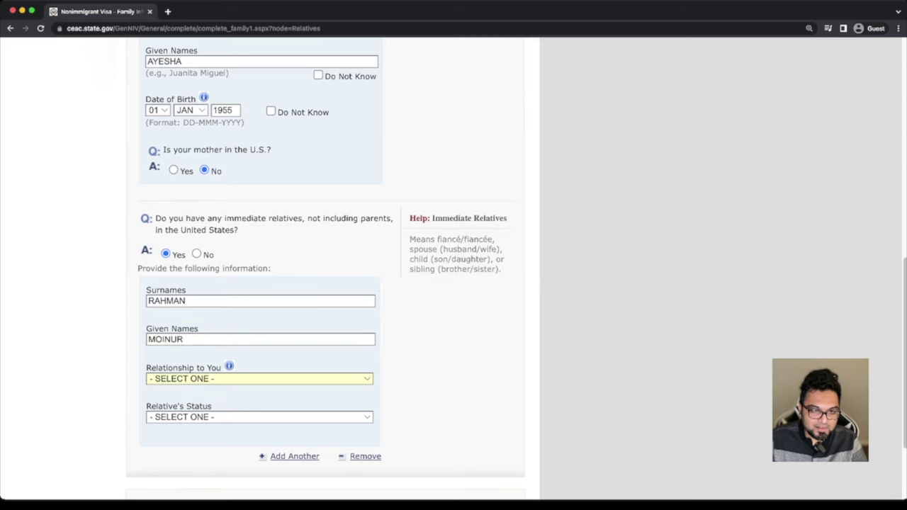
{"action": "type", "text": "si"}
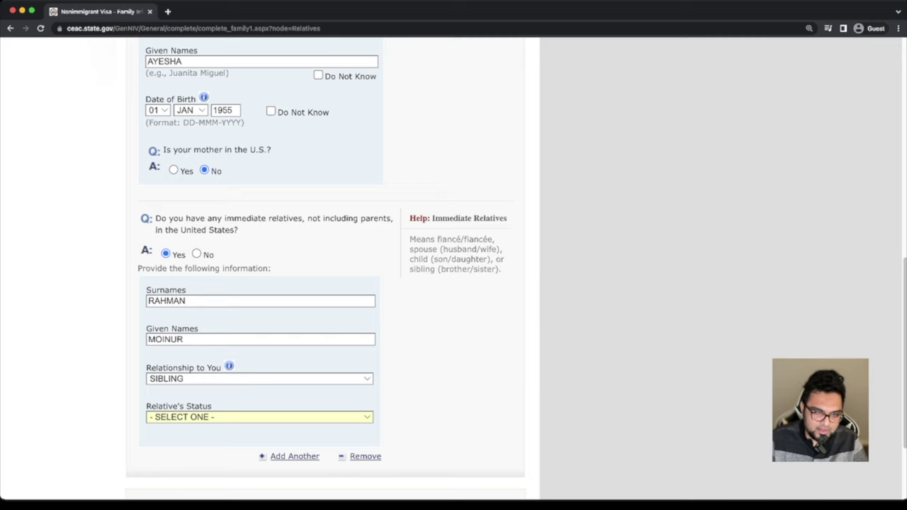
{"action": "key", "text": "Down"}
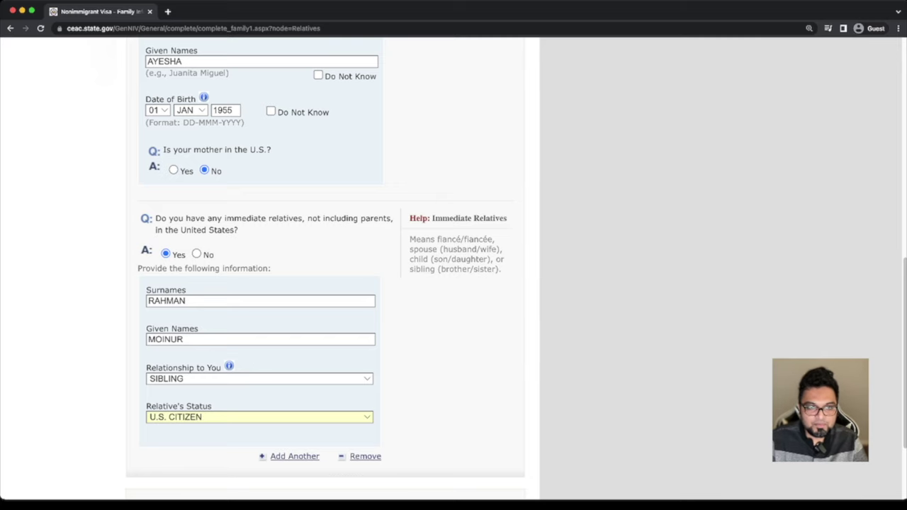
{"action": "scroll", "coordinate": [325, 270], "scroll_direction": "down", "scroll_amount": 4}
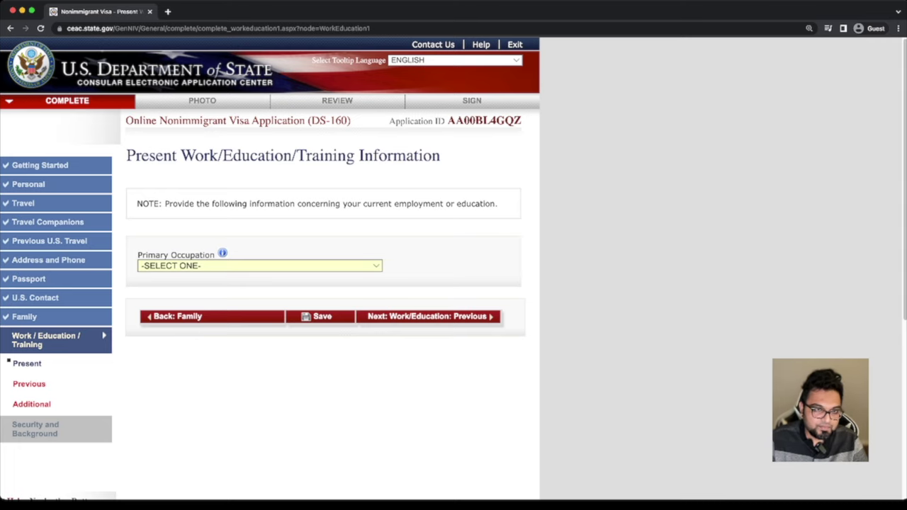
Set primary occupation to STUDENT at school NORTH SOUTH UNIVERSITY
{"action": "key", "text": "b"}
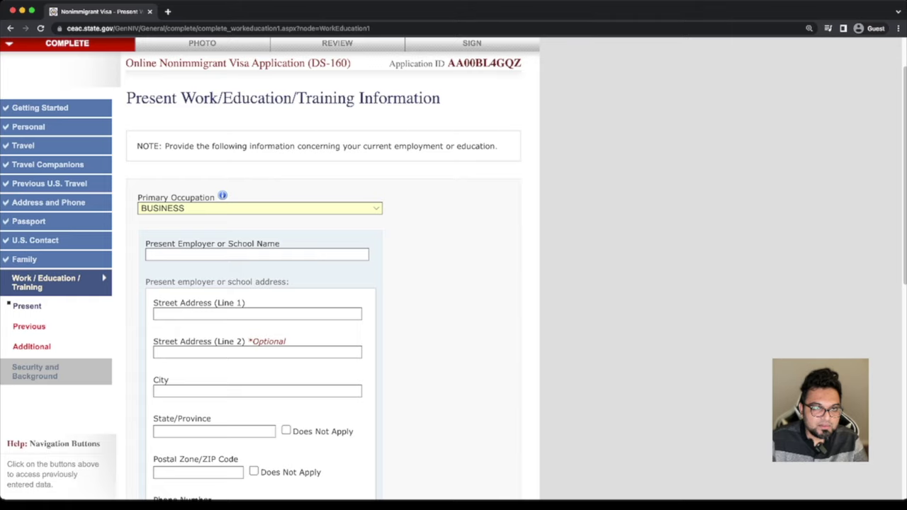
{"action": "key", "text": "s"}
{"action": "key", "text": "t"}
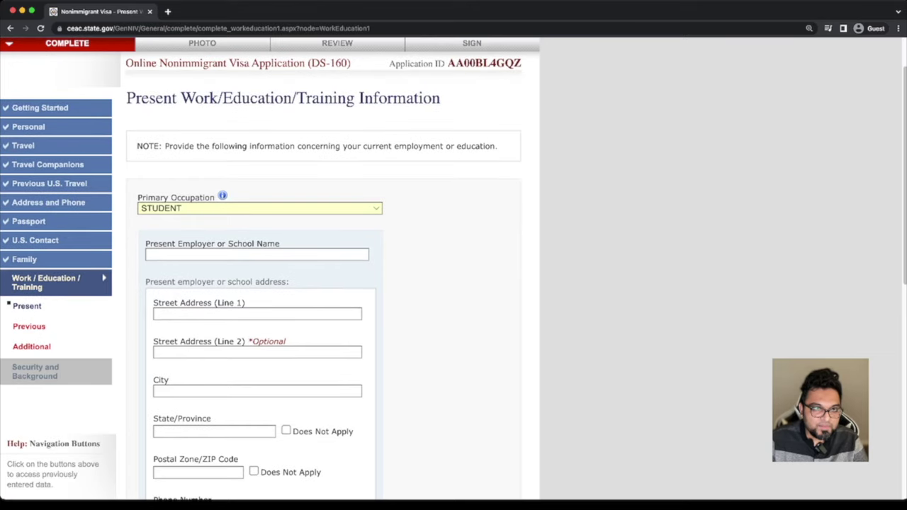
{"action": "left_click", "coordinate": [256, 254]}
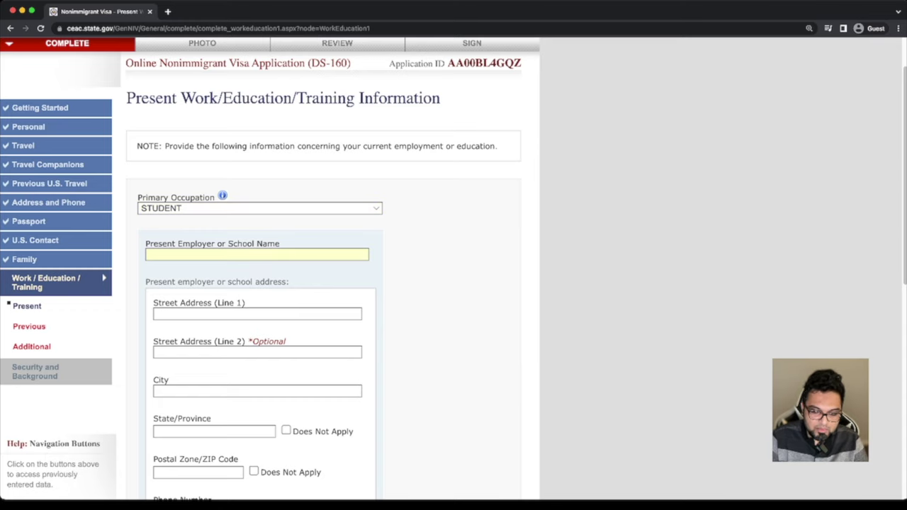
{"action": "type", "text": "N"}
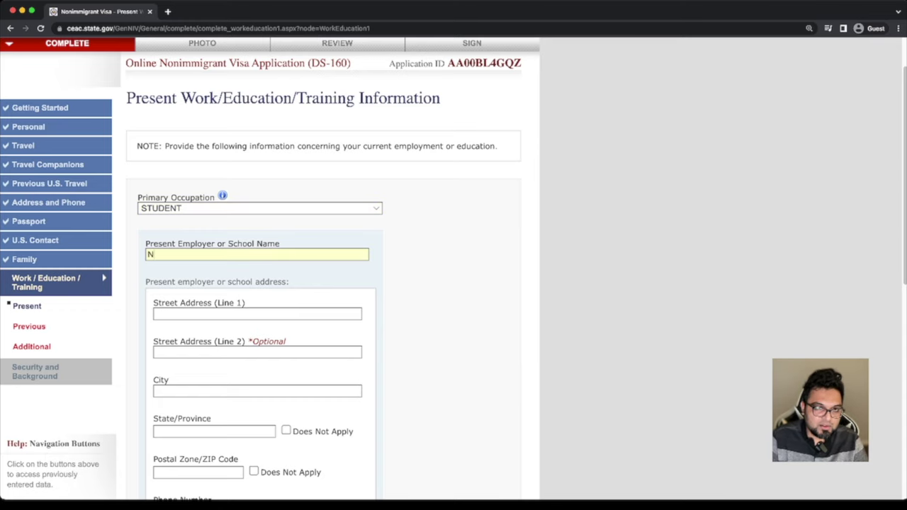
{"action": "type", "text": "ORTH SOUTH UNIVERSITY"}
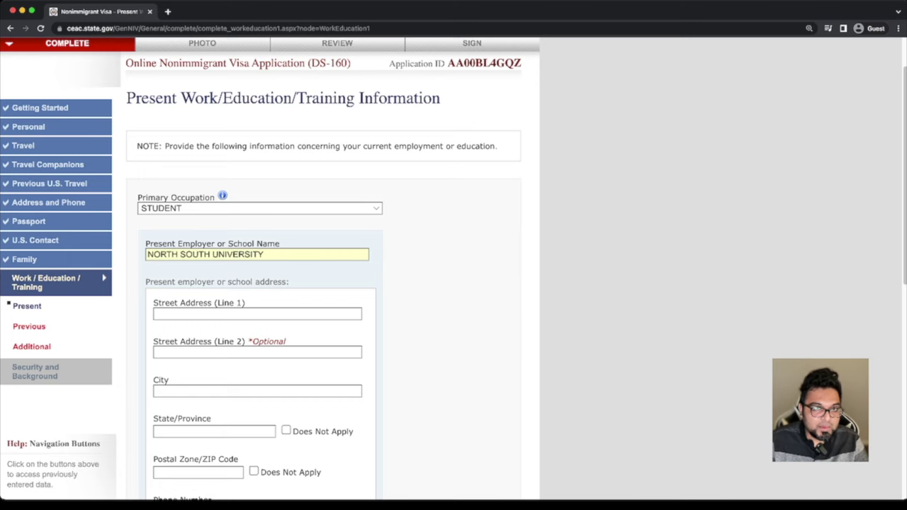
Enter the school's street address, city DHAKA, state not applicable, and postal code
{"action": "scroll", "coordinate": [453, 269], "scroll_direction": "down", "scroll_amount": 1}
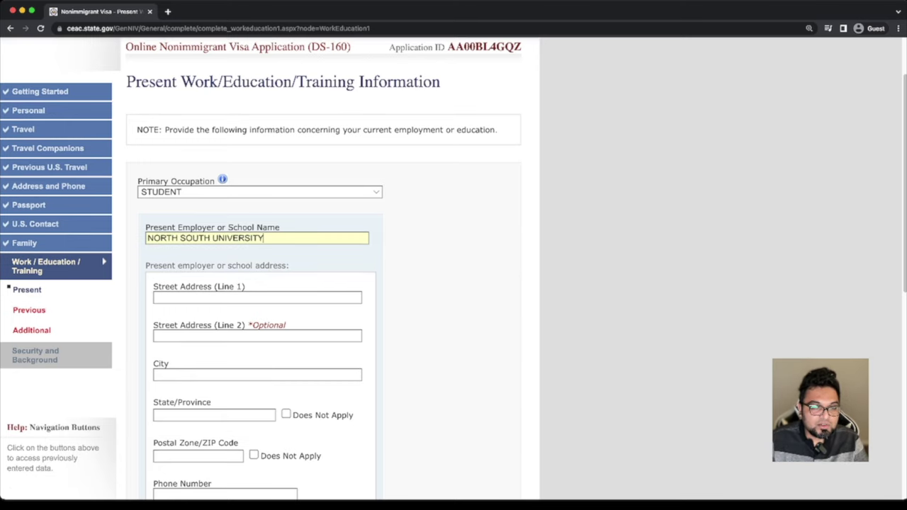
{"action": "key", "text": "ctrl+t"}
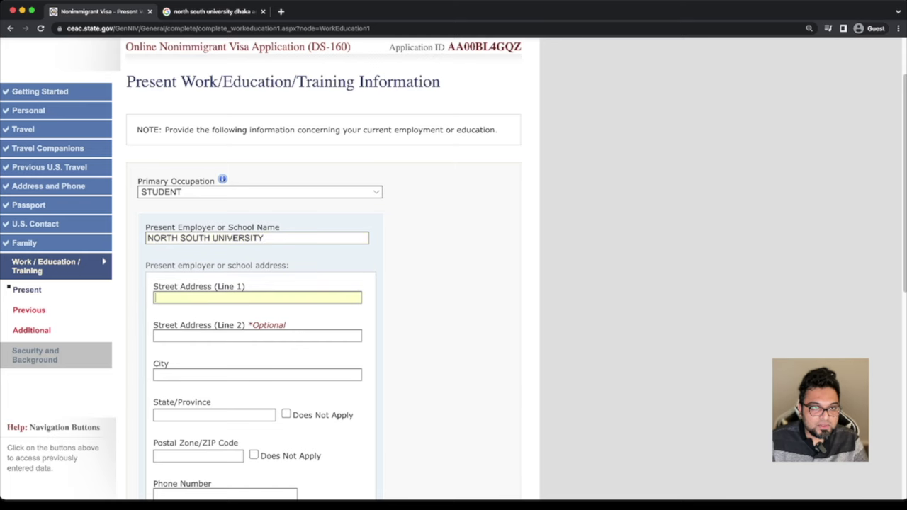
{"action": "type", "text": "PLOT # 15"}
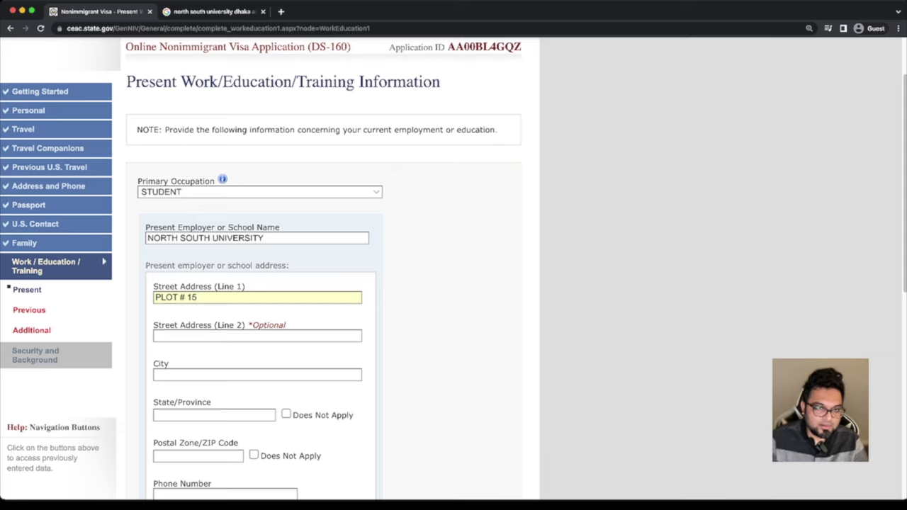
{"action": "left_click", "coordinate": [257, 375]}
{"action": "type", "text": "DHAKA"}
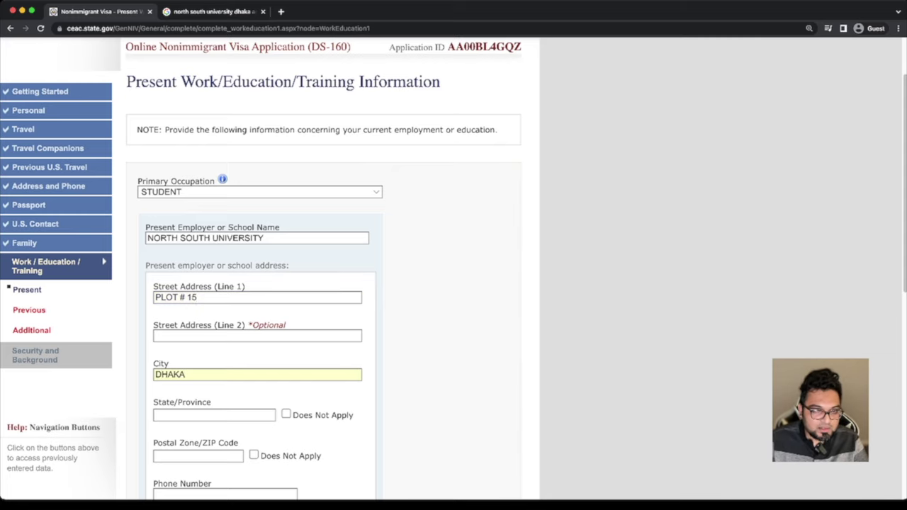
{"action": "scroll", "coordinate": [453, 269], "scroll_direction": "down", "scroll_amount": 3}
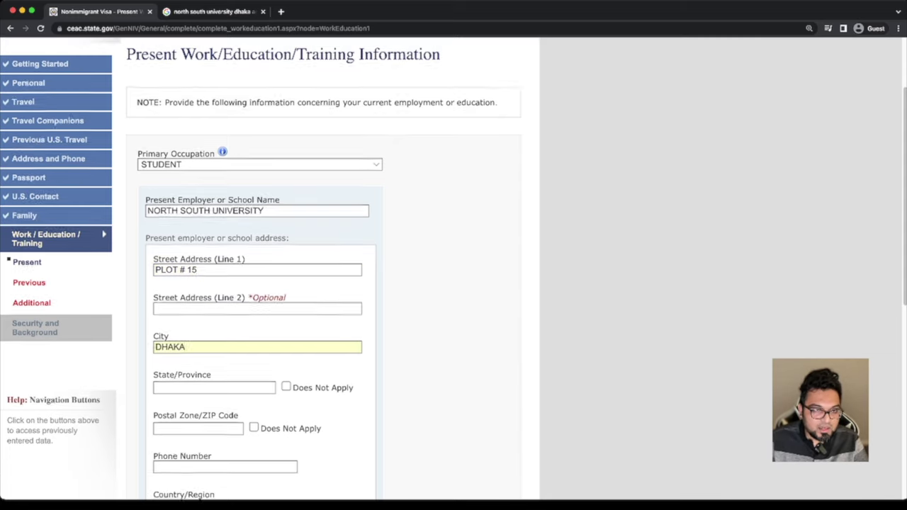
{"action": "key", "text": "Tab"}
{"action": "key", "text": "Tab"}
{"action": "key", "text": "space"}
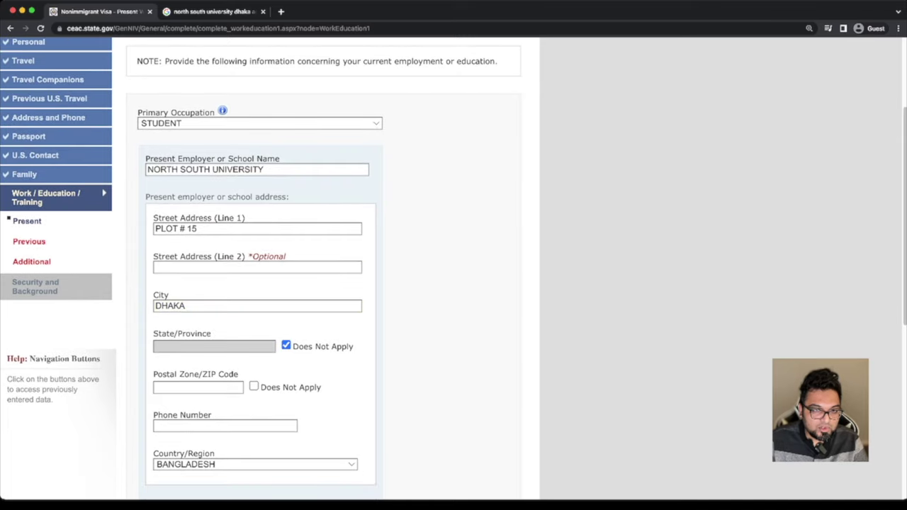
{"action": "key", "text": "Tab"}
{"action": "type", "text": "1229"}
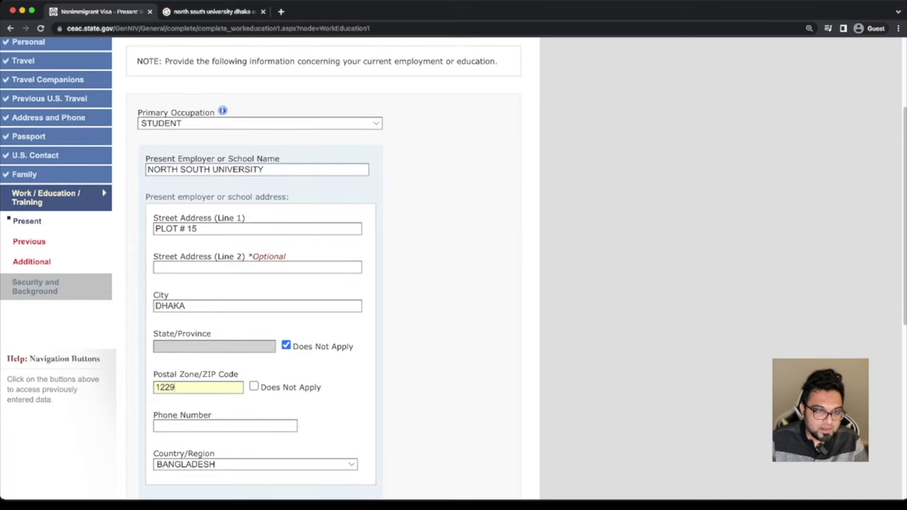
{"action": "scroll", "coordinate": [454, 269], "scroll_direction": "down", "scroll_amount": 1}
Copy the university's phone number from search results into the phone field
{"action": "key", "text": "Tab"}
{"action": "key", "text": "Tab"}
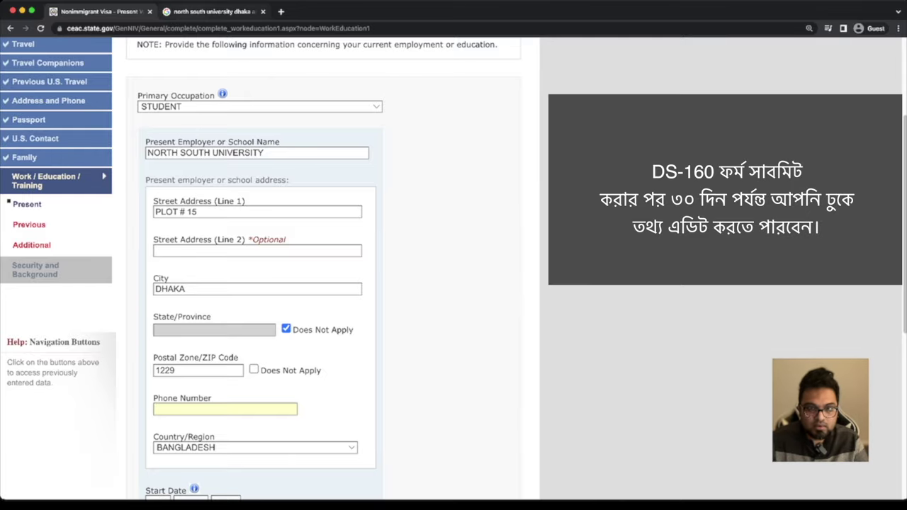
{"action": "key", "text": "ctrl+Tab"}
{"action": "left_click_drag", "start_coordinate": [547, 333], "coordinate": [495, 333]}
{"action": "key", "text": "super+c"}
{"action": "key", "text": "ctrl+Tab"}
{"action": "key", "text": "super+v"}
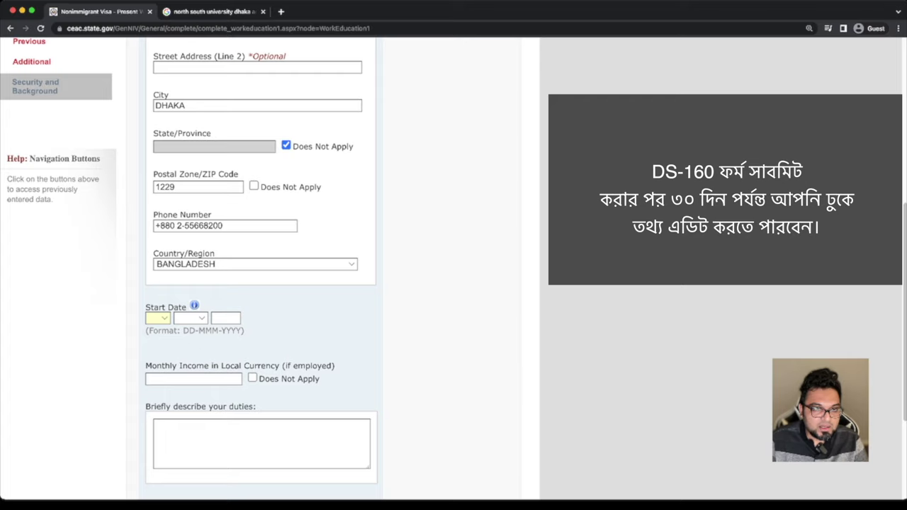
Enter the start date 06 JUL 2020 and continue to Previous Work/Education
{"action": "type", "text": "06"}
{"action": "key", "text": "Tab"}
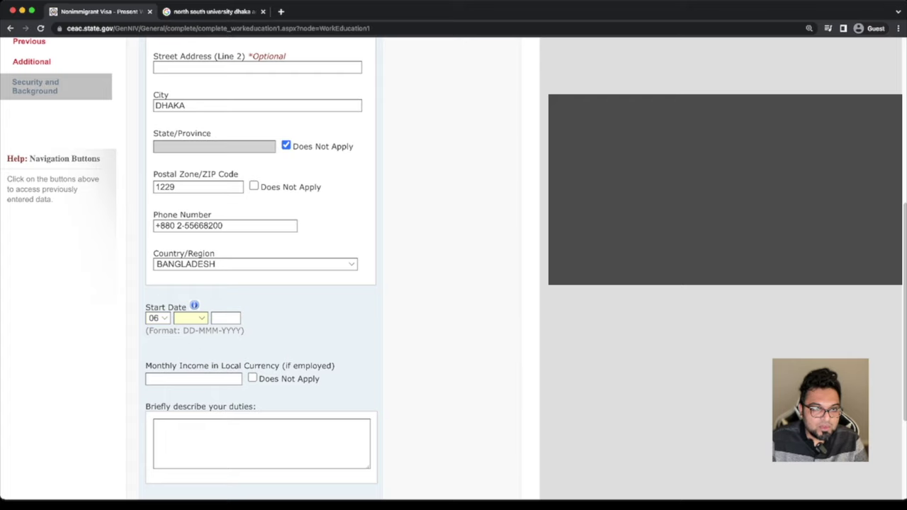
{"action": "type", "text": "jul"}
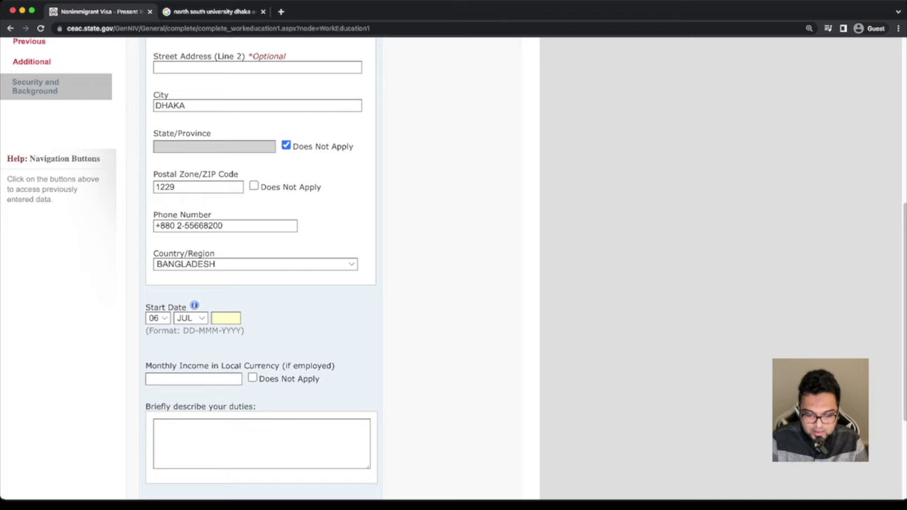
{"action": "type", "text": "20"}
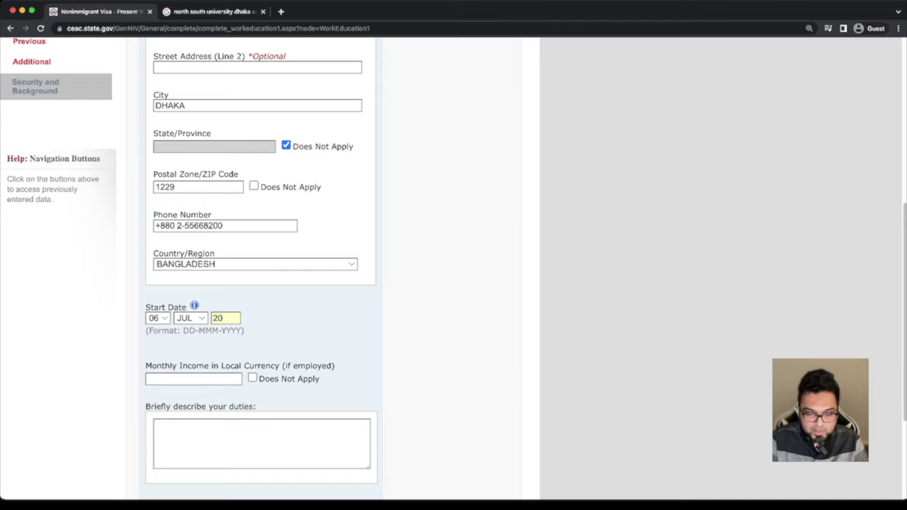
{"action": "type", "text": "20"}
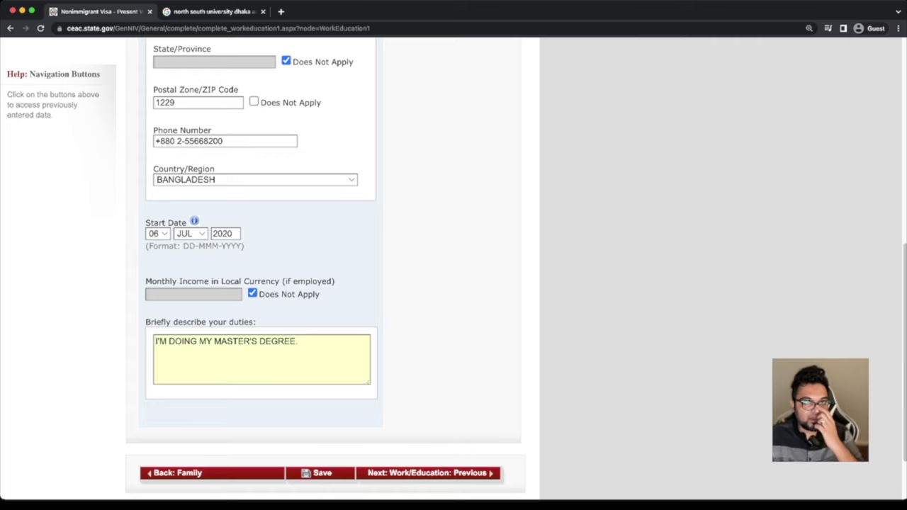
{"action": "scroll", "coordinate": [261, 269], "scroll_direction": "up", "scroll_amount": 2}
{"action": "scroll", "coordinate": [261, 269], "scroll_direction": "up", "scroll_amount": 4}
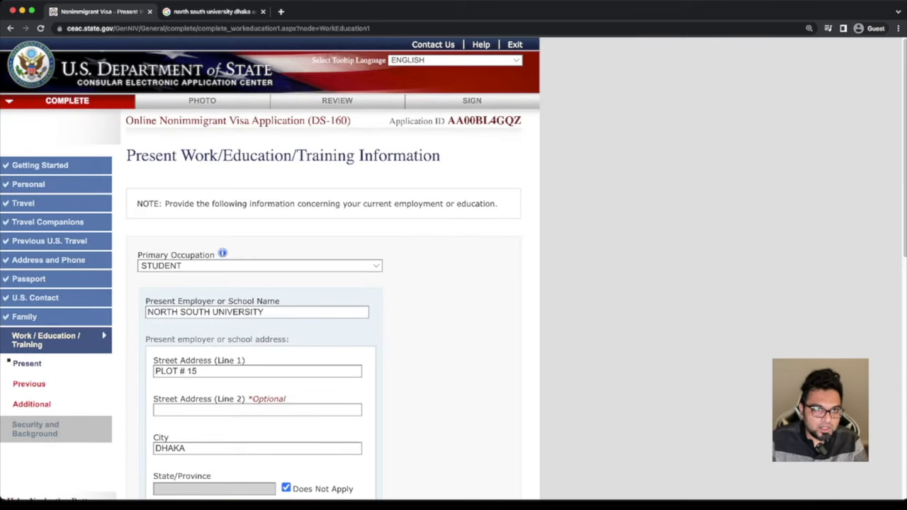
{"action": "scroll", "coordinate": [269, 269], "scroll_direction": "down", "scroll_amount": 2}
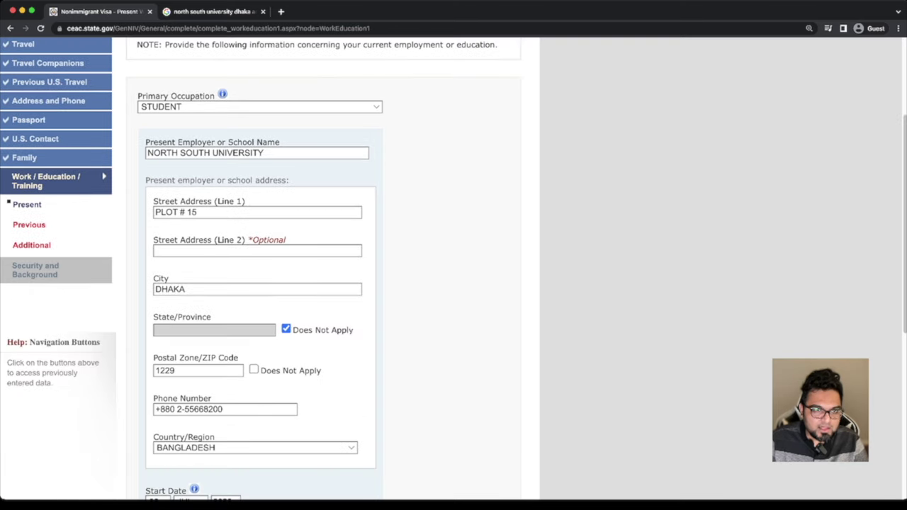
{"action": "scroll", "coordinate": [269, 269], "scroll_direction": "down", "scroll_amount": 2}
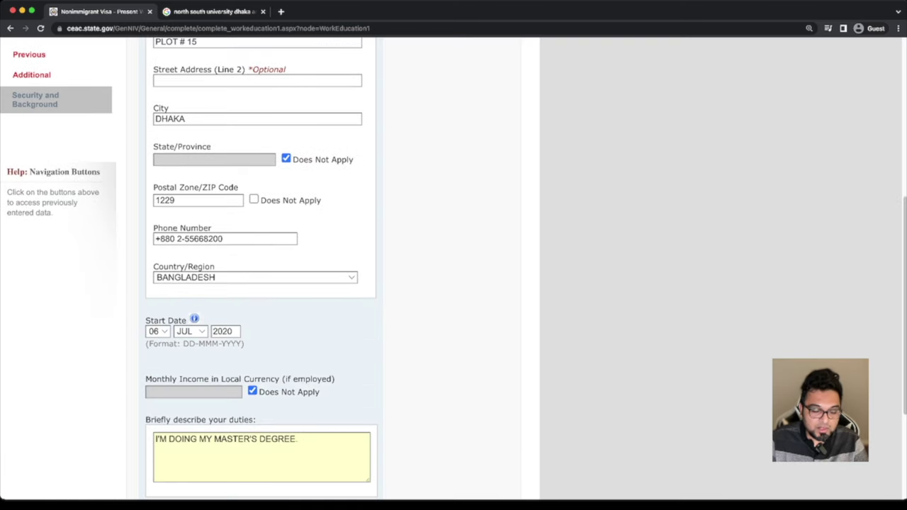
{"action": "scroll", "coordinate": [269, 269], "scroll_direction": "down", "scroll_amount": 2}
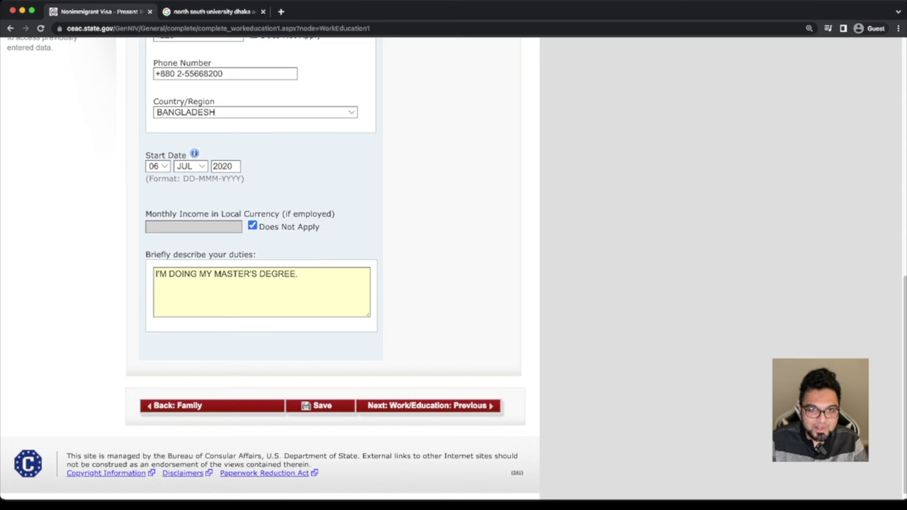
{"action": "left_click", "coordinate": [428, 405]}
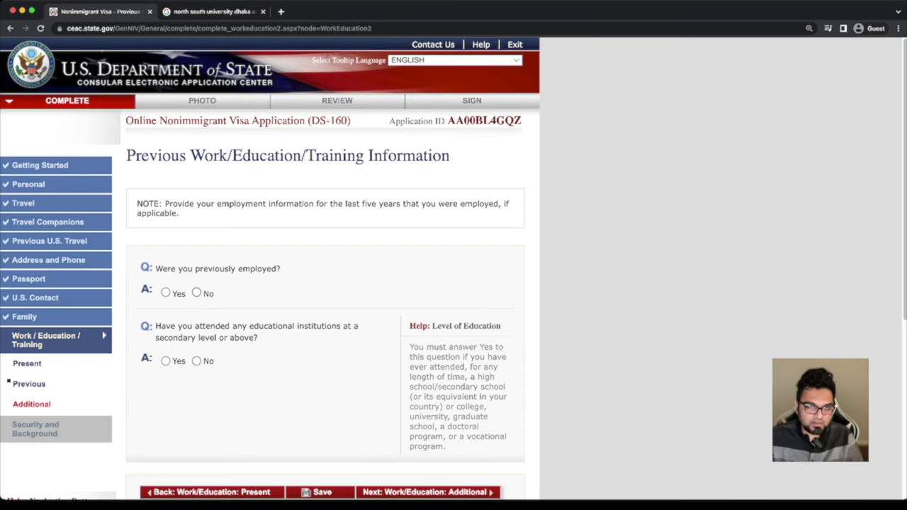
Answer No to previous employment and Yes to attending educational institutions
{"action": "left_click", "coordinate": [196, 292]}
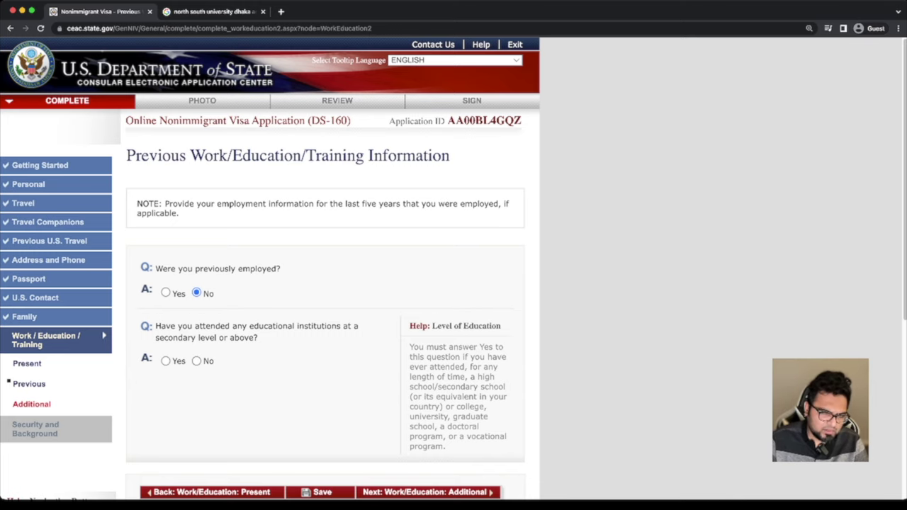
{"action": "left_click", "coordinate": [165, 361]}
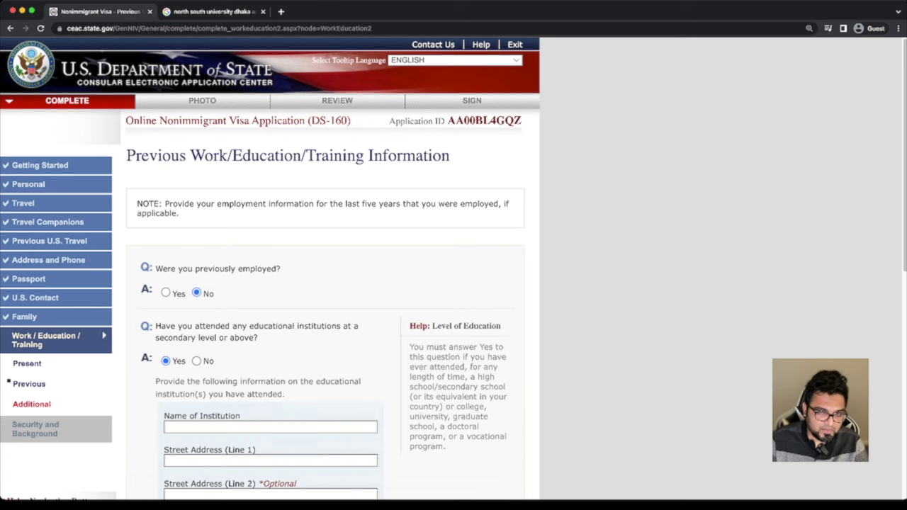
{"action": "scroll", "coordinate": [453, 270], "scroll_direction": "down", "scroll_amount": 2}
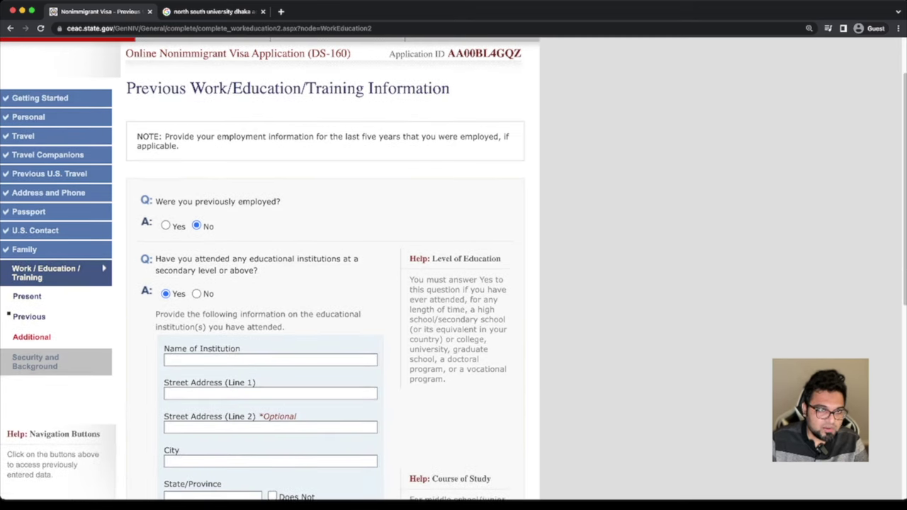
{"action": "scroll", "coordinate": [454, 269], "scroll_direction": "down", "scroll_amount": 2}
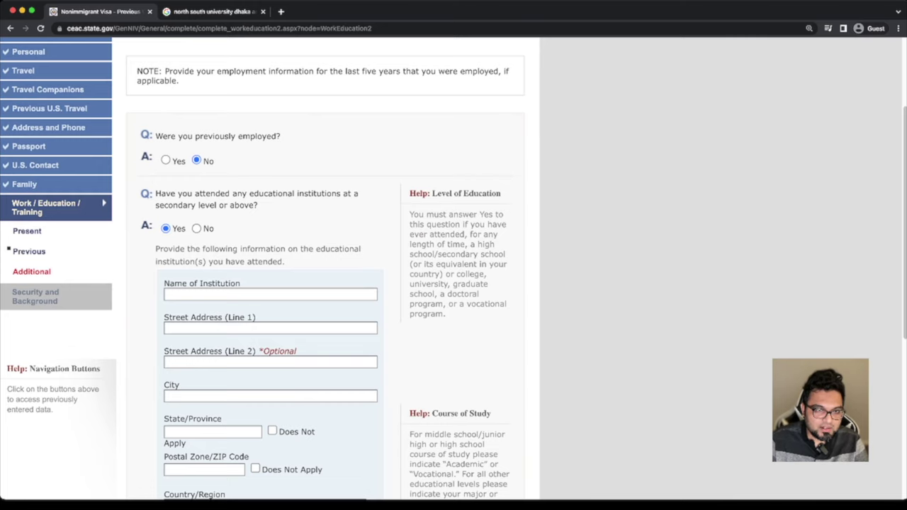
{"action": "scroll", "coordinate": [454, 269], "scroll_direction": "down", "scroll_amount": 5}
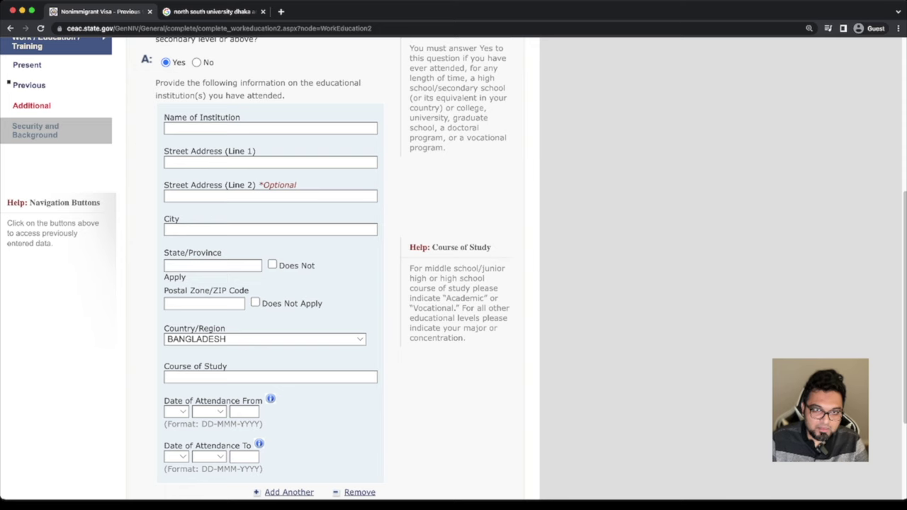
{"action": "scroll", "coordinate": [454, 269], "scroll_direction": "up", "scroll_amount": 1}
{"action": "scroll", "coordinate": [453, 270], "scroll_direction": "up", "scroll_amount": 1}
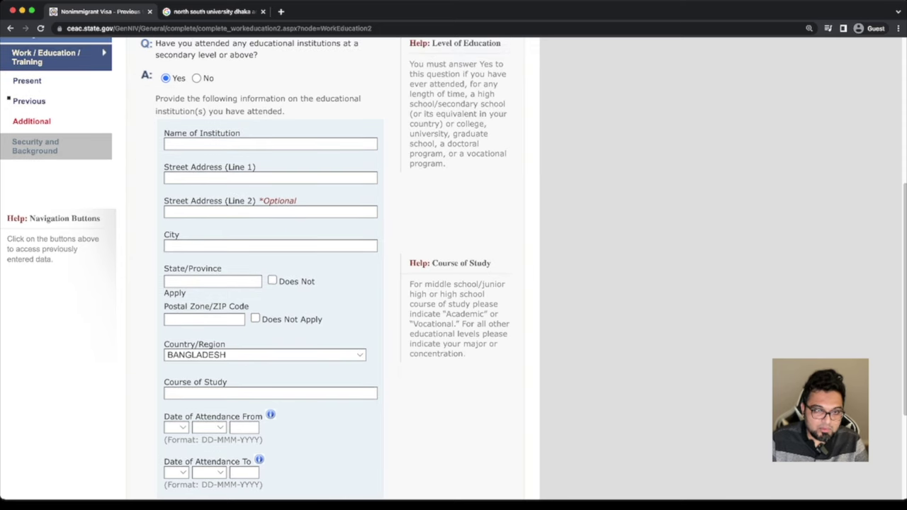
{"action": "scroll", "coordinate": [454, 269], "scroll_direction": "down", "scroll_amount": 3}
{"action": "scroll", "coordinate": [453, 269], "scroll_direction": "up", "scroll_amount": 1}
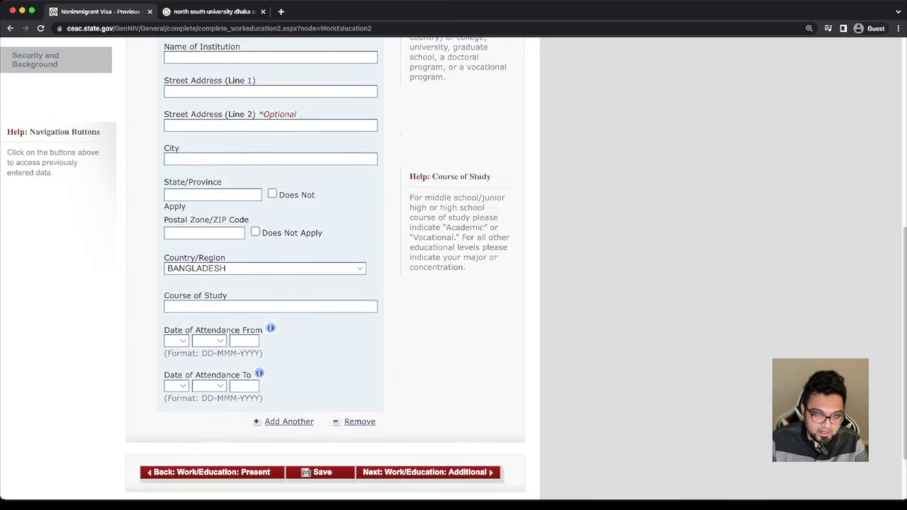
Add another educational institution entry, then go to the Additional Work/Education page
{"action": "left_click", "coordinate": [288, 420]}
{"action": "scroll", "coordinate": [454, 269], "scroll_direction": "down", "scroll_amount": 2}
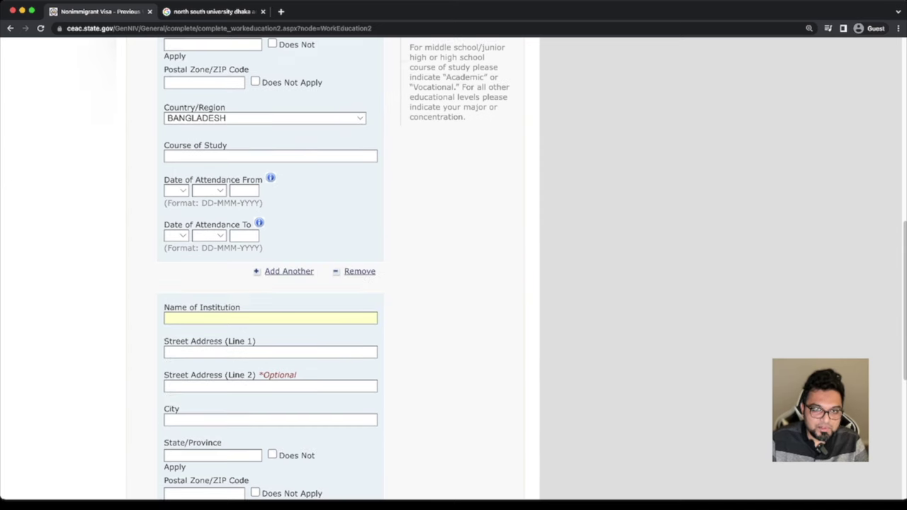
{"action": "scroll", "coordinate": [453, 270], "scroll_direction": "down", "scroll_amount": 2}
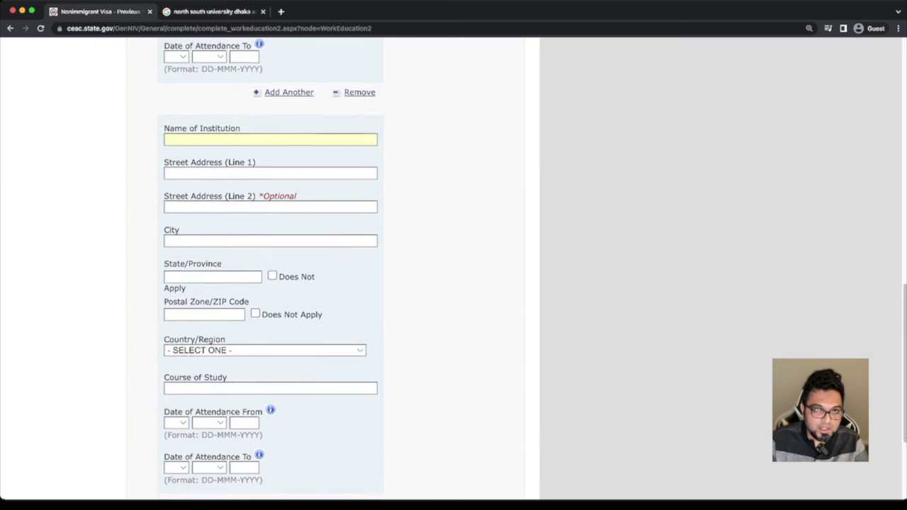
{"action": "scroll", "coordinate": [454, 269], "scroll_direction": "up", "scroll_amount": 6}
{"action": "scroll", "coordinate": [453, 270], "scroll_direction": "up", "scroll_amount": 2}
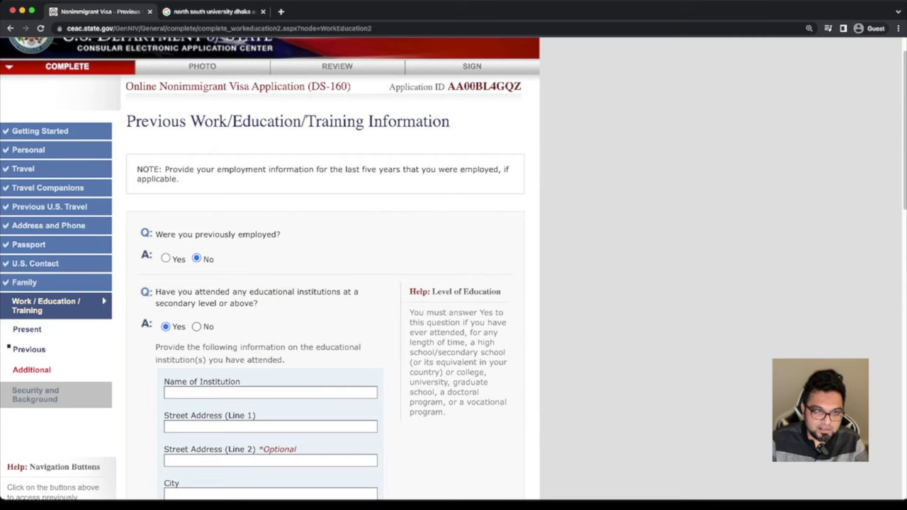
{"action": "left_click", "coordinate": [197, 326]}
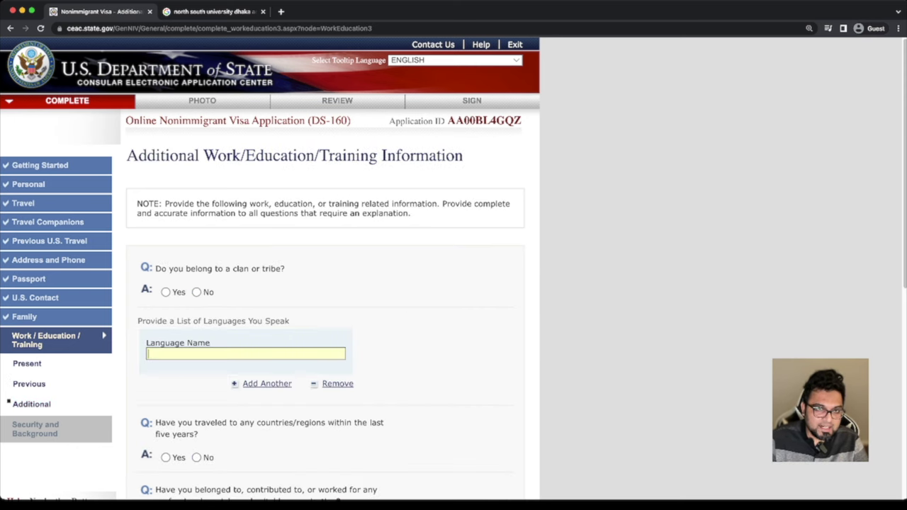
Answer No to clan/tribe and list BEGNALI and ENGLISH as spoken languages
{"action": "scroll", "coordinate": [454, 270], "scroll_direction": "down", "scroll_amount": 2}
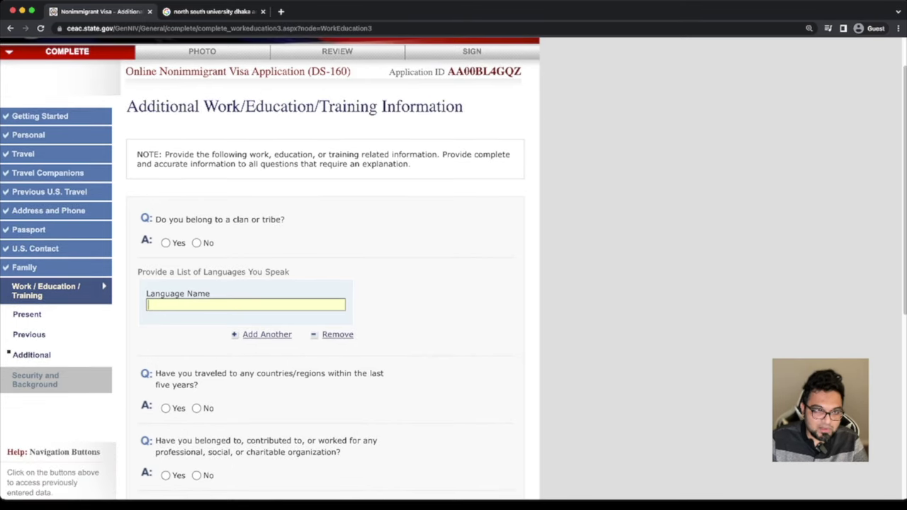
{"action": "left_click", "coordinate": [196, 242]}
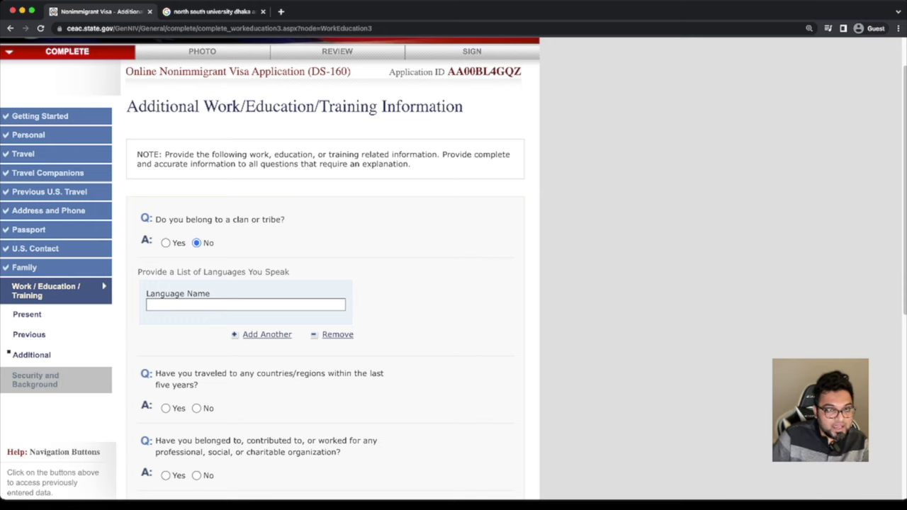
{"action": "left_click", "coordinate": [245, 305]}
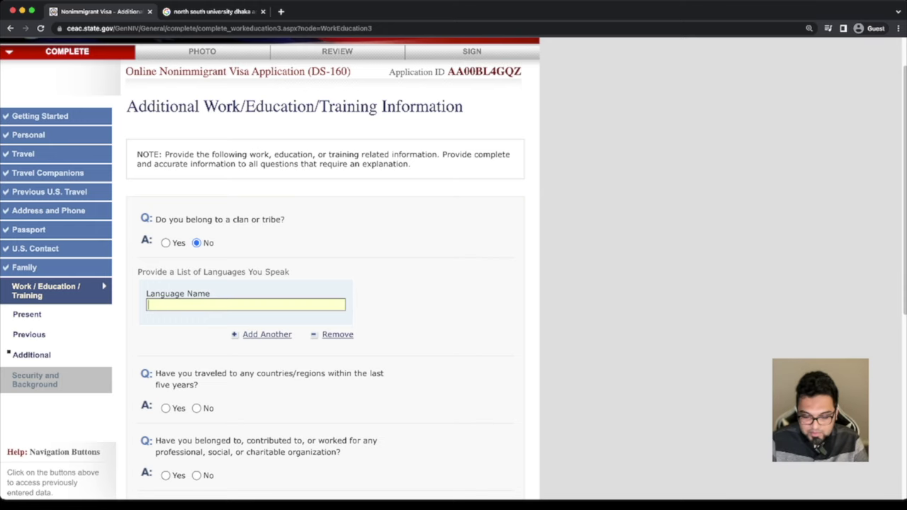
{"action": "type", "text": "EN"}
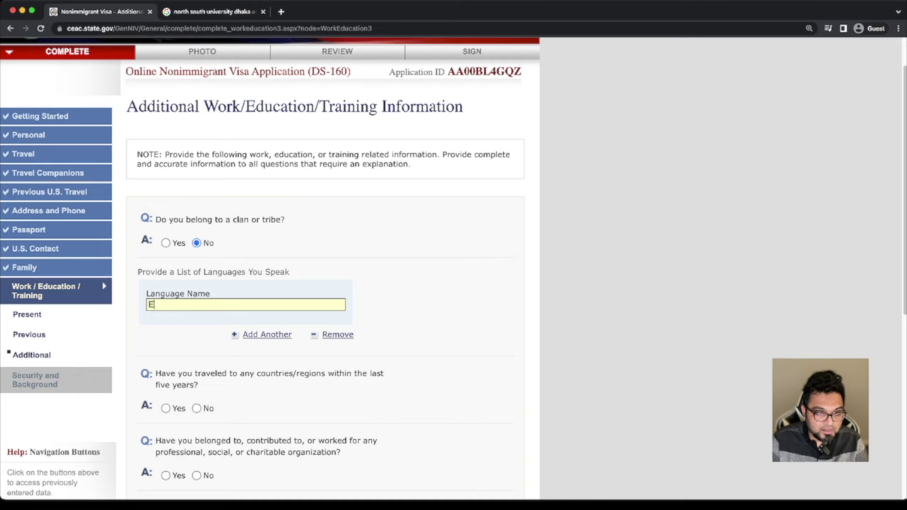
{"action": "key", "text": "BackSpace"}
{"action": "key", "text": "BackSpace"}
{"action": "type", "text": "BANG"}
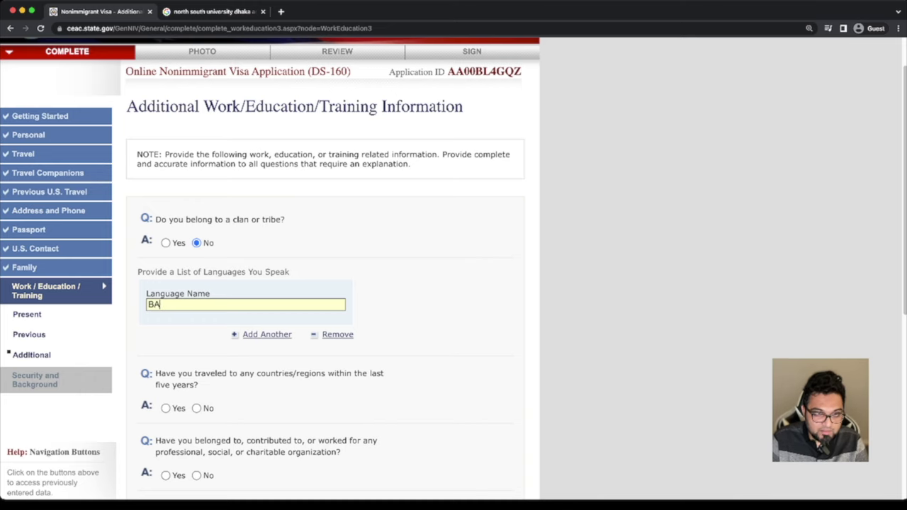
{"action": "key", "text": "BackSpace"}
{"action": "key", "text": "BackSpace"}
{"action": "key", "text": "BackSpace"}
{"action": "type", "text": "EG"}
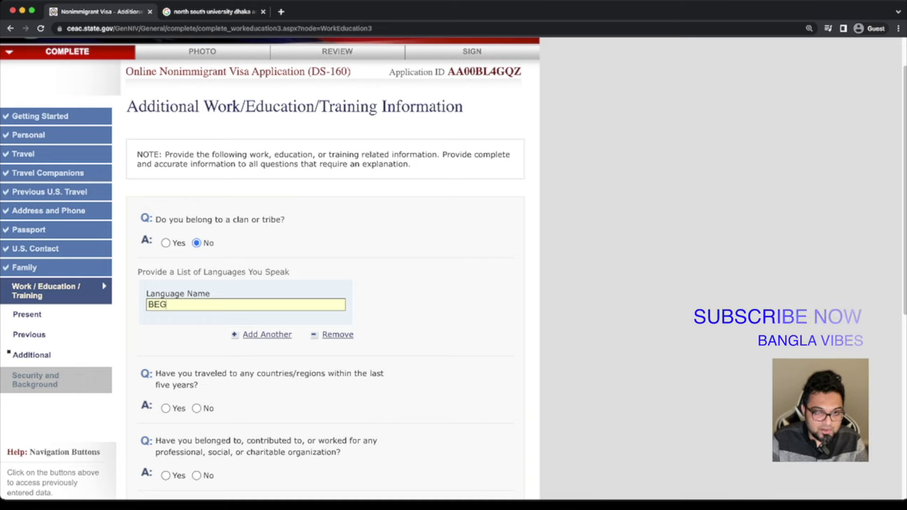
{"action": "type", "text": "NALI"}
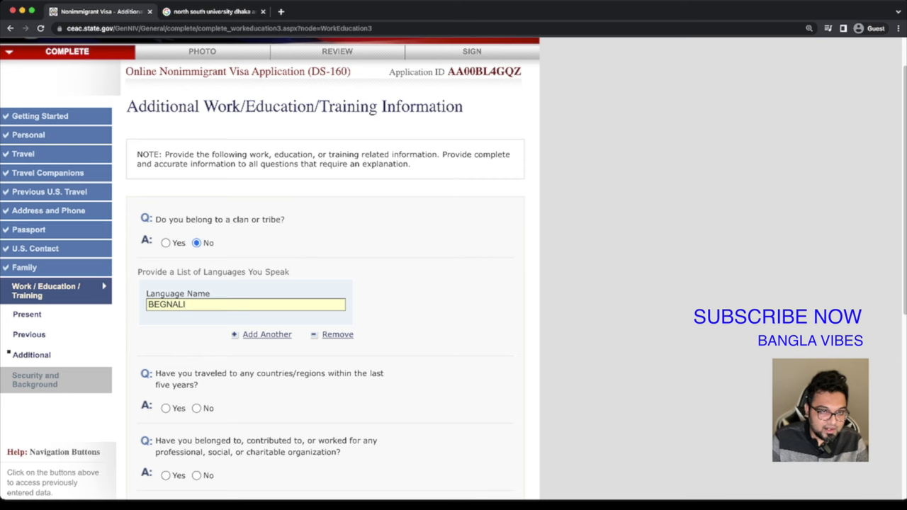
{"action": "key", "text": "Return"}
{"action": "type", "text": "E"}
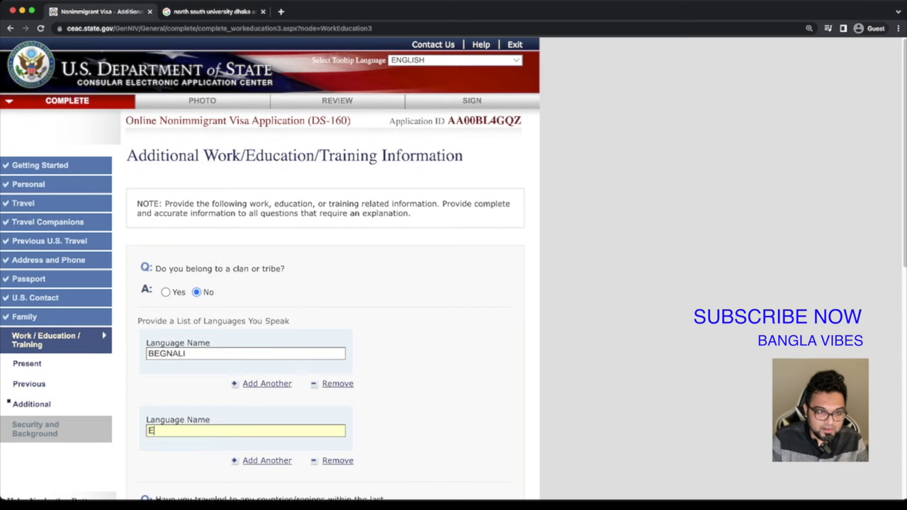
{"action": "type", "text": "NGLISH"}
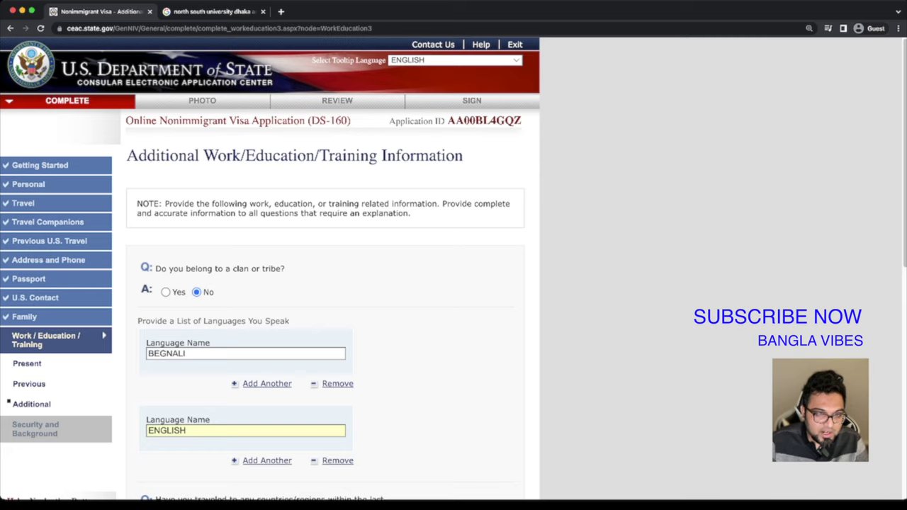
Answer No to the recent travel question
{"action": "scroll", "coordinate": [326, 283], "scroll_direction": "down", "scroll_amount": 4}
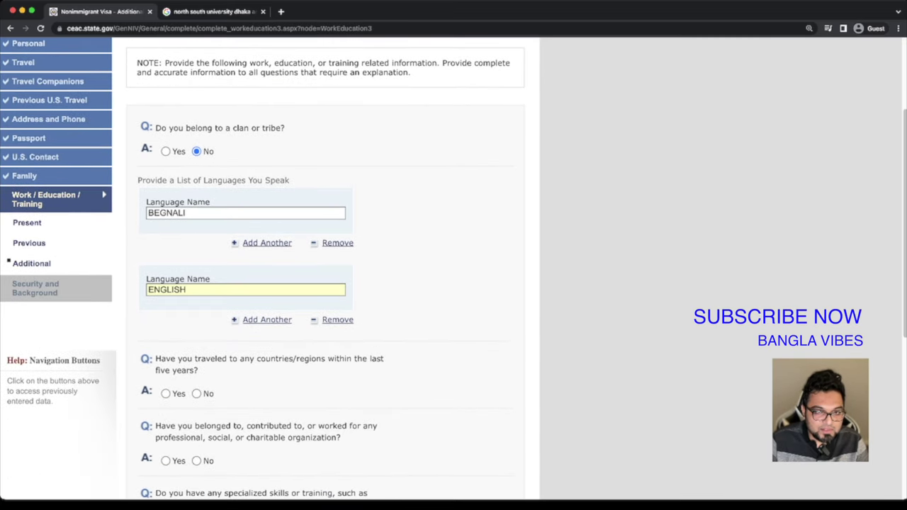
{"action": "scroll", "coordinate": [326, 283], "scroll_direction": "down", "scroll_amount": 2}
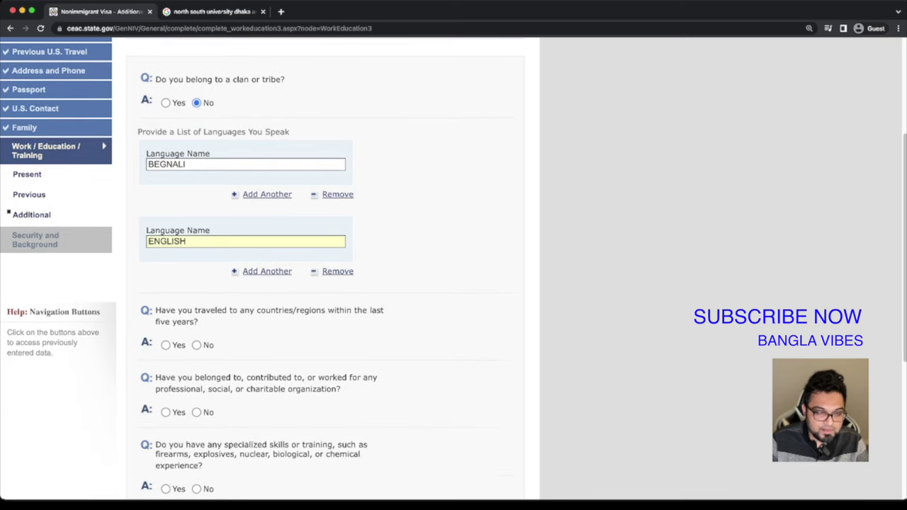
{"action": "scroll", "coordinate": [326, 284], "scroll_direction": "down", "scroll_amount": 2}
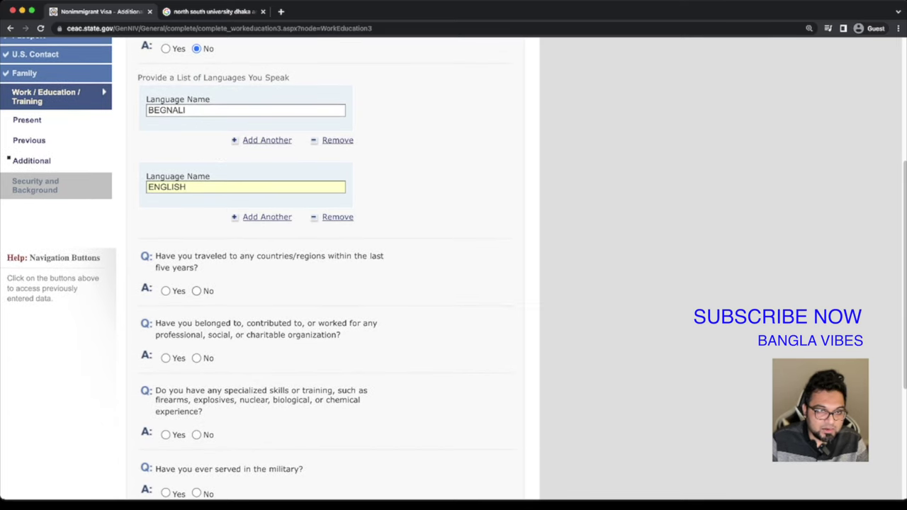
{"action": "left_click", "coordinate": [196, 291]}
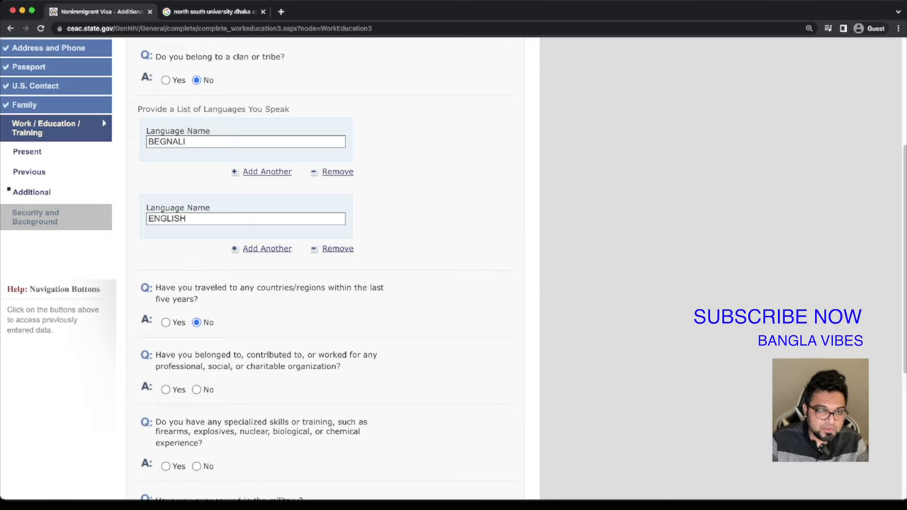
{"action": "scroll", "coordinate": [326, 283], "scroll_direction": "down", "scroll_amount": 2}
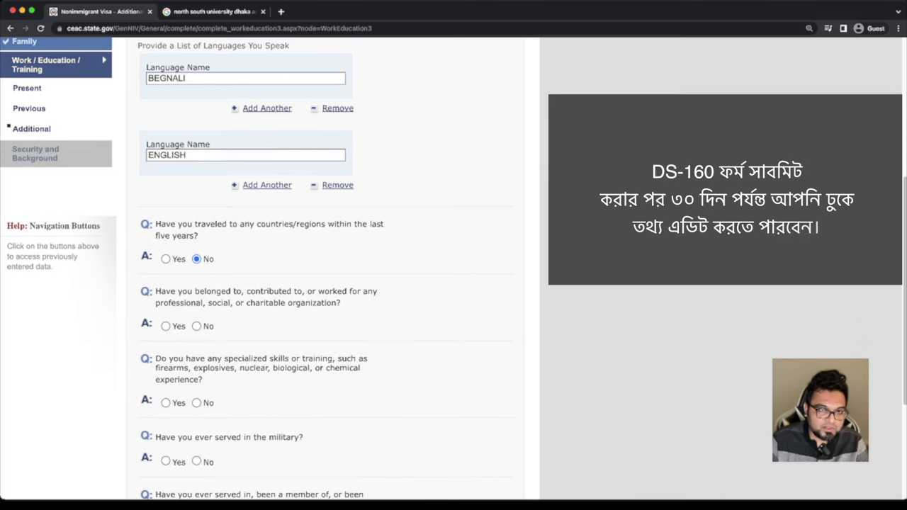
Answer No to organization, specialized skills, military and paramilitary questions, then continue to Security and Background Part 1
{"action": "left_click", "coordinate": [197, 326]}
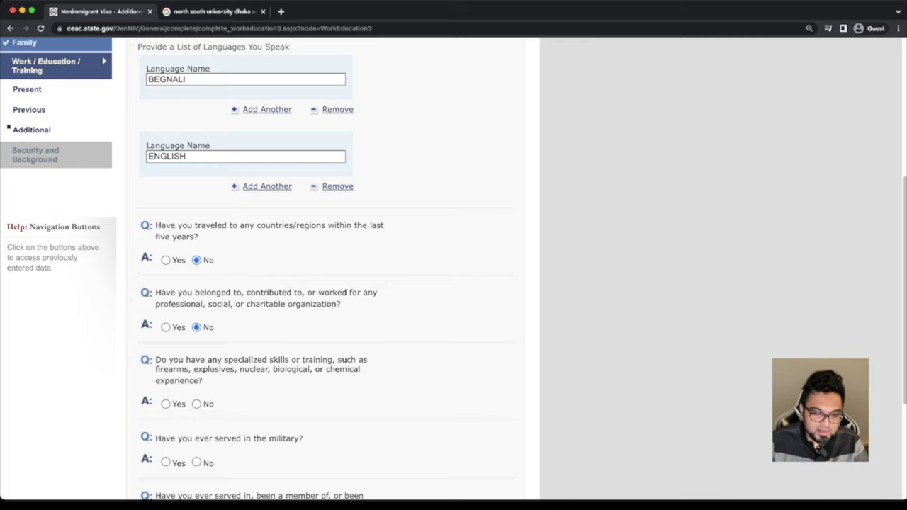
{"action": "scroll", "coordinate": [454, 269], "scroll_direction": "down", "scroll_amount": 3}
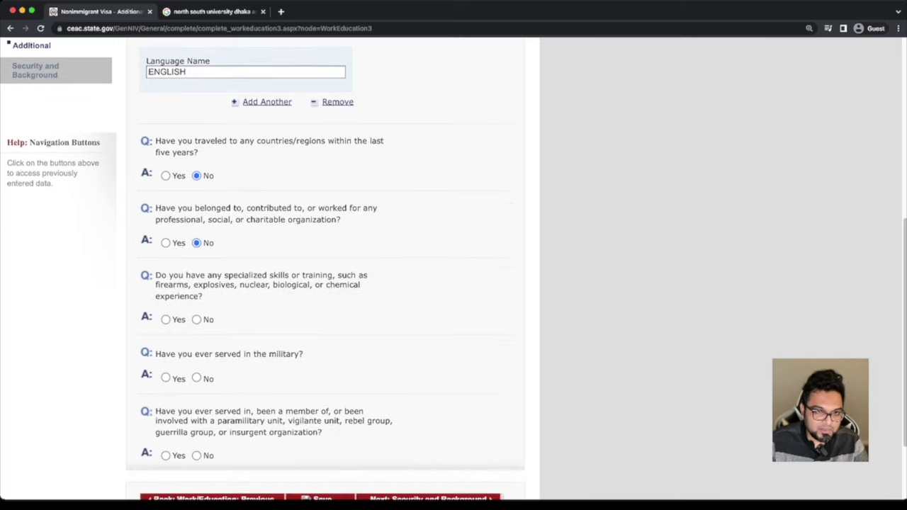
{"action": "left_click", "coordinate": [196, 320]}
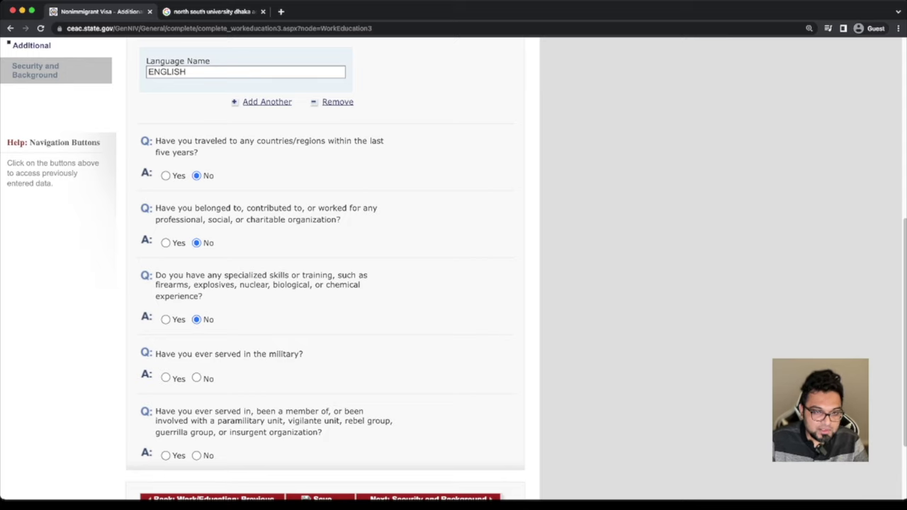
{"action": "left_click", "coordinate": [196, 378]}
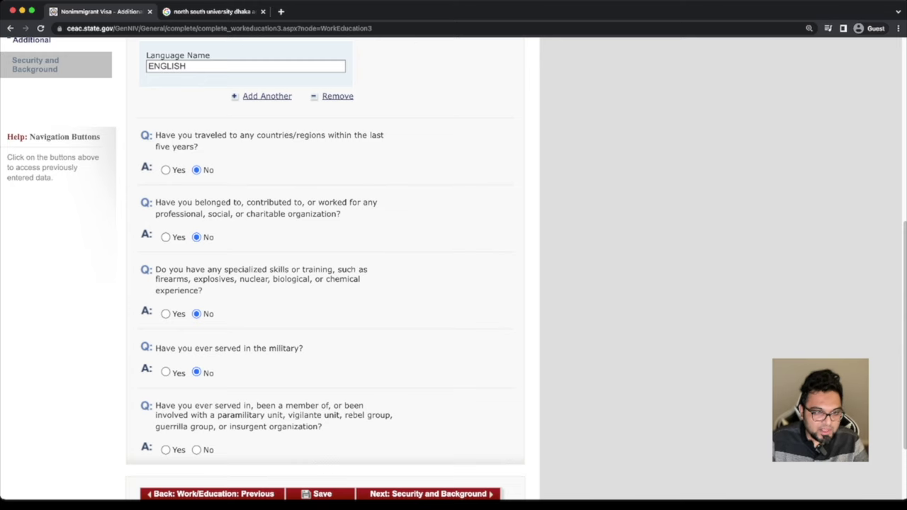
{"action": "scroll", "coordinate": [326, 283], "scroll_direction": "down", "scroll_amount": 2}
{"action": "left_click", "coordinate": [196, 393]}
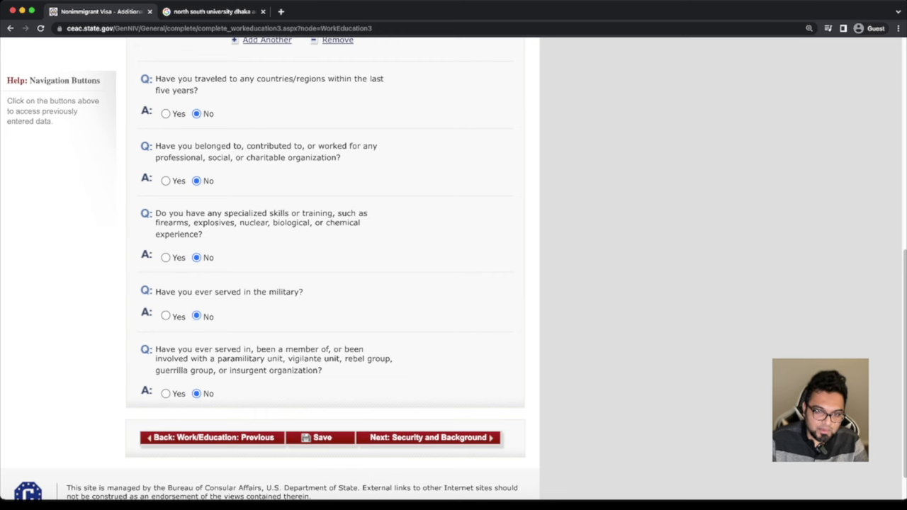
{"action": "left_click", "coordinate": [428, 437]}
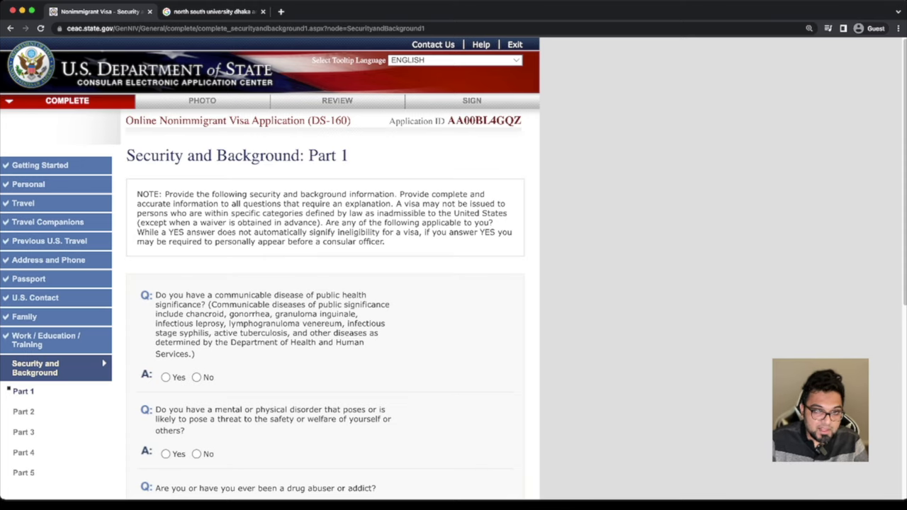
Mark No for both the communicable disease and mental/physical disorder questions
{"action": "scroll", "coordinate": [326, 284], "scroll_direction": "down", "scroll_amount": 1}
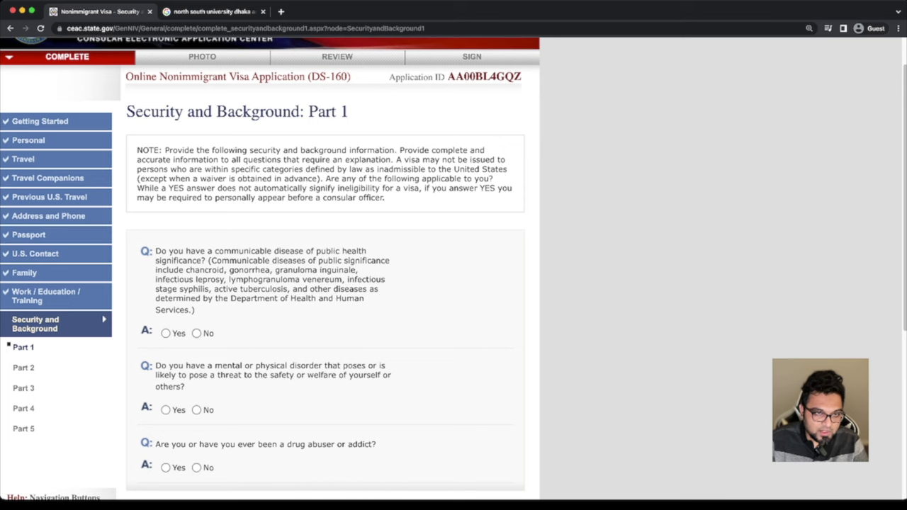
{"action": "left_click", "coordinate": [196, 333]}
{"action": "scroll", "coordinate": [453, 269], "scroll_direction": "down", "scroll_amount": 2}
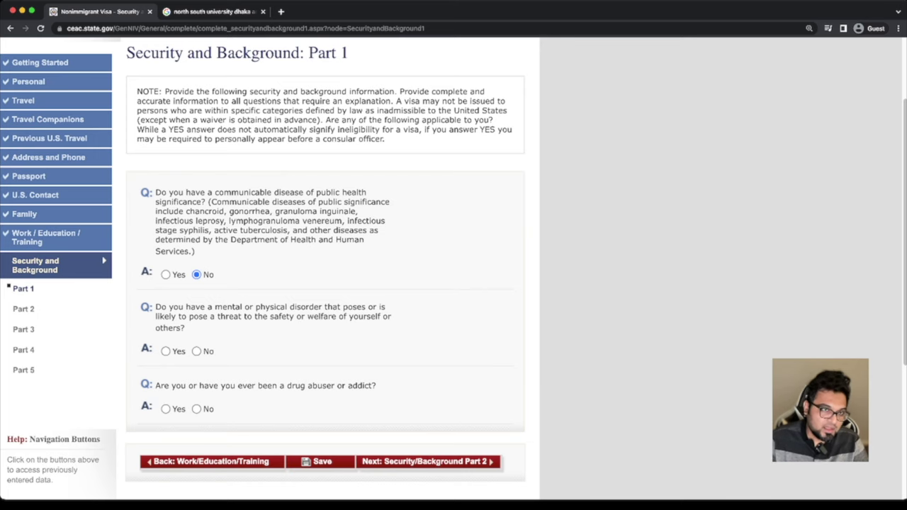
{"action": "left_click", "coordinate": [197, 350]}
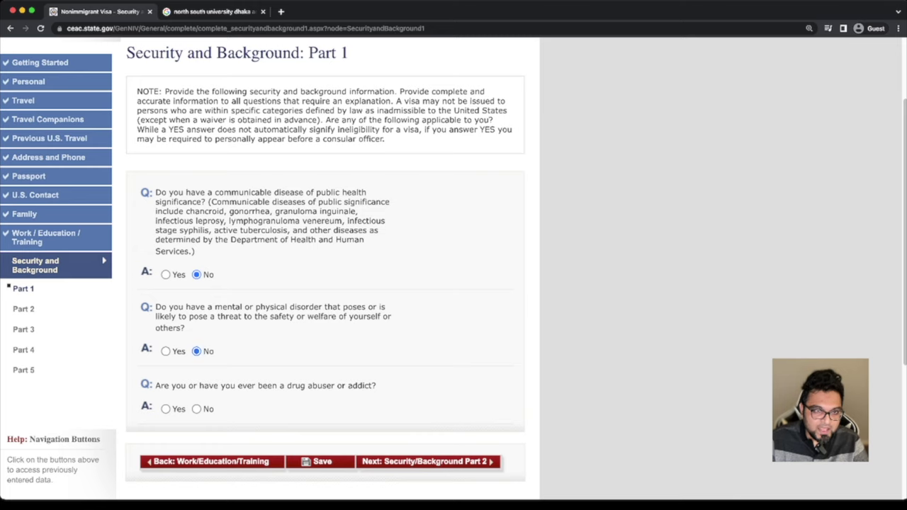